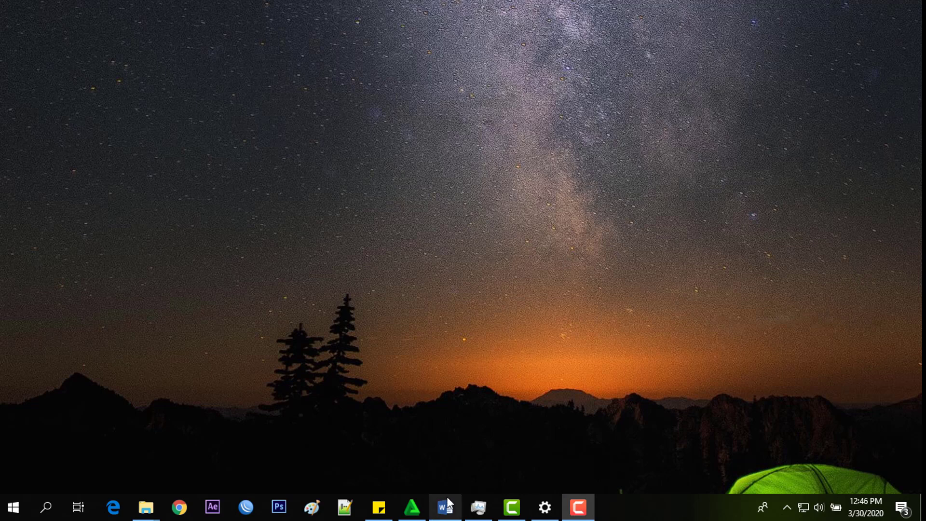
Step: Restore the minimized Topologi Word document from the taskbar
click(447, 515)
Step: Scroll through the cloud–hAP router–laptop diagram, then minimize Word
scroll(569, 254, up, 4)
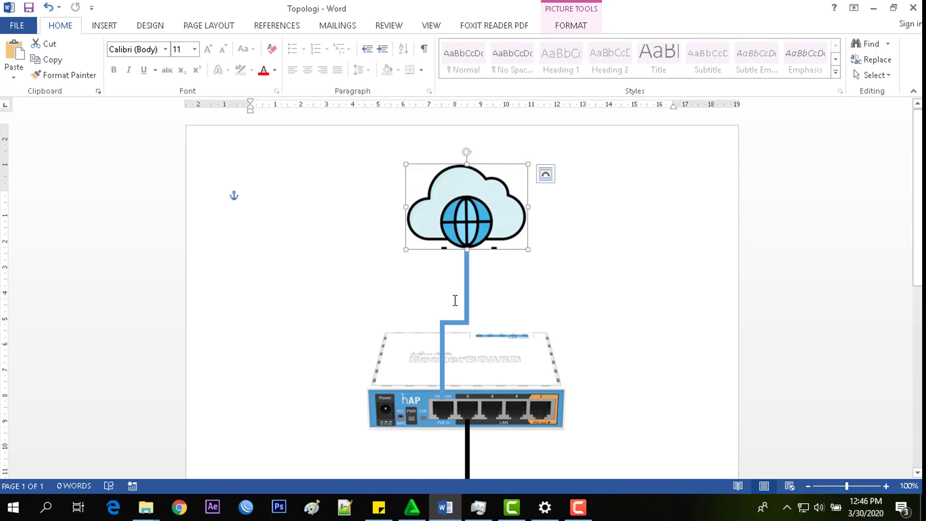
scroll(446, 352, down, 1)
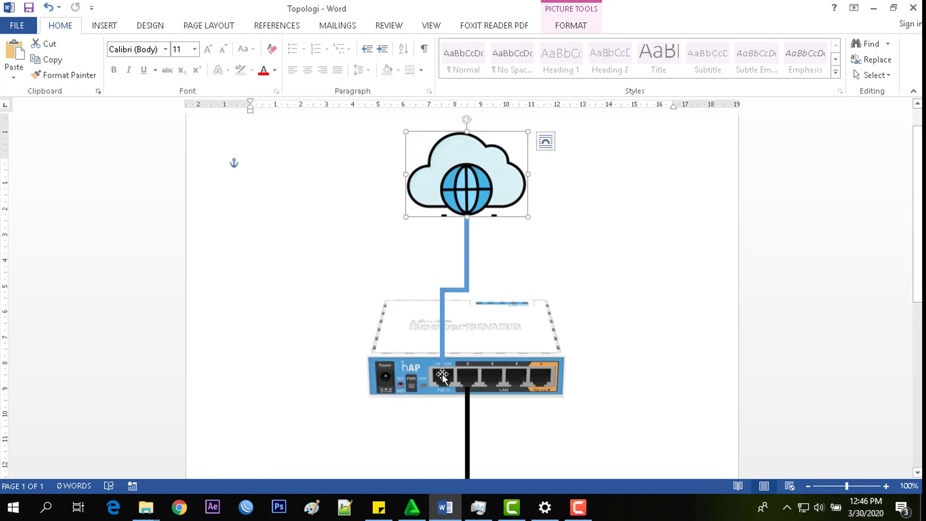
scroll(443, 374, down, 3)
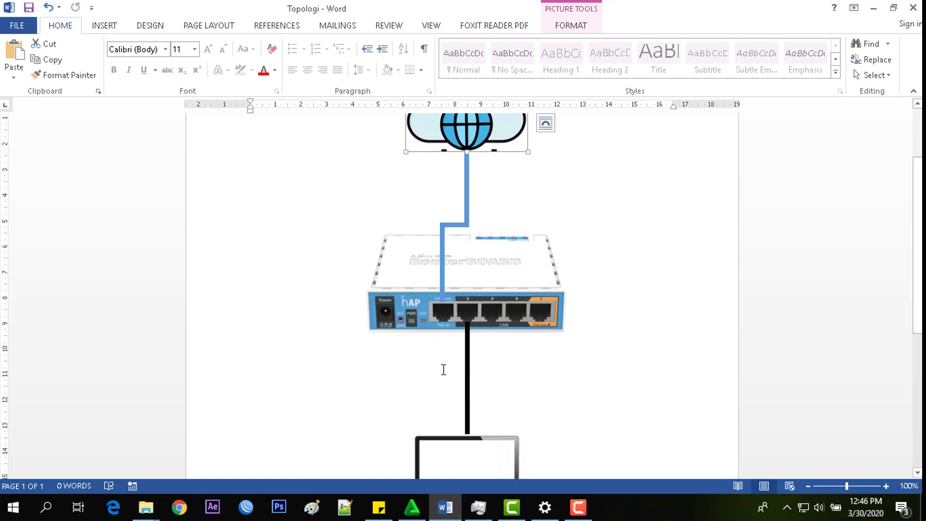
scroll(472, 418, down, 1)
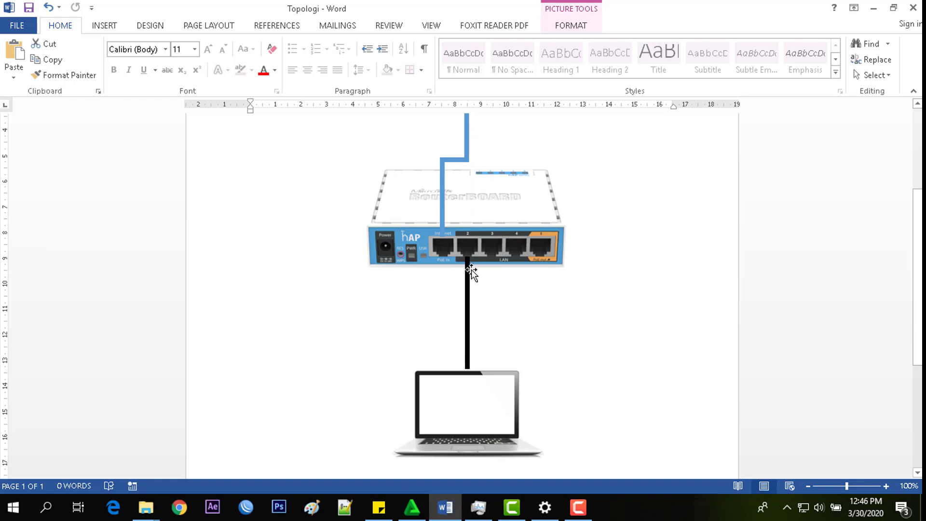
scroll(469, 251, up, 1)
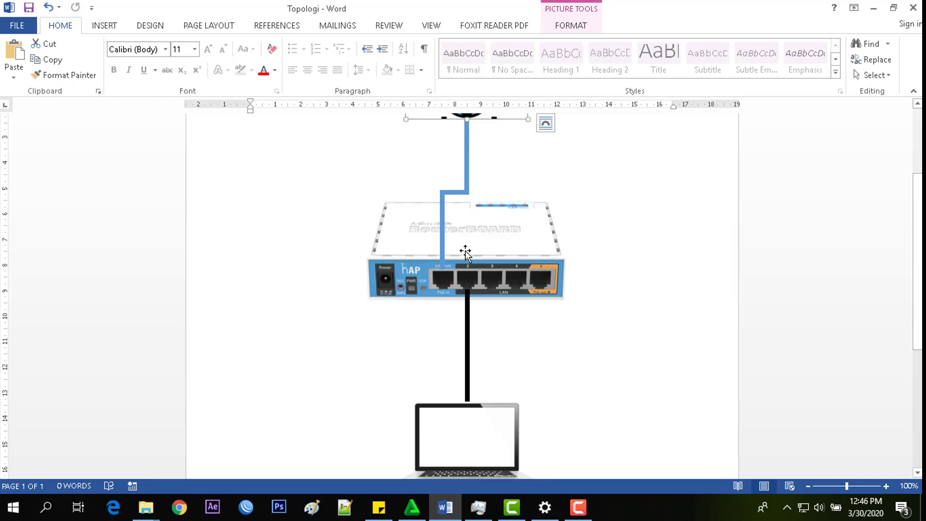
scroll(467, 251, up, 2)
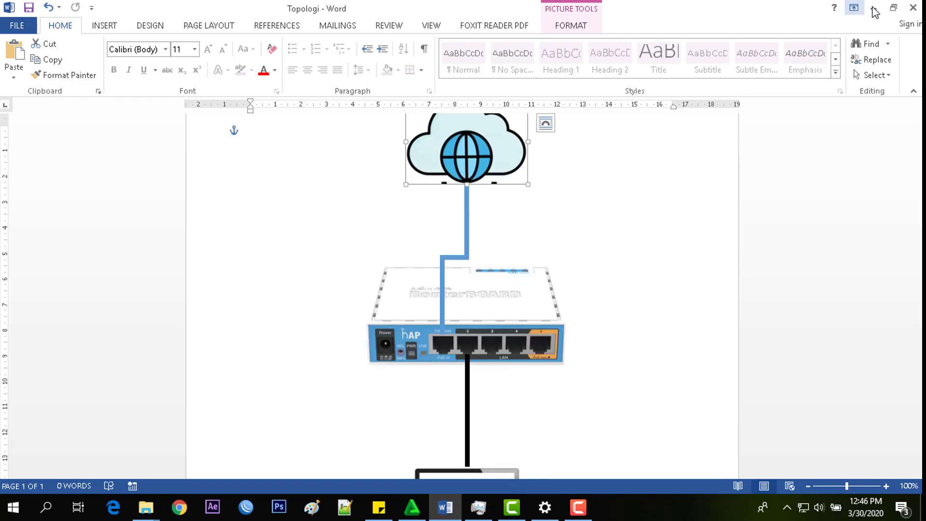
click(874, 8)
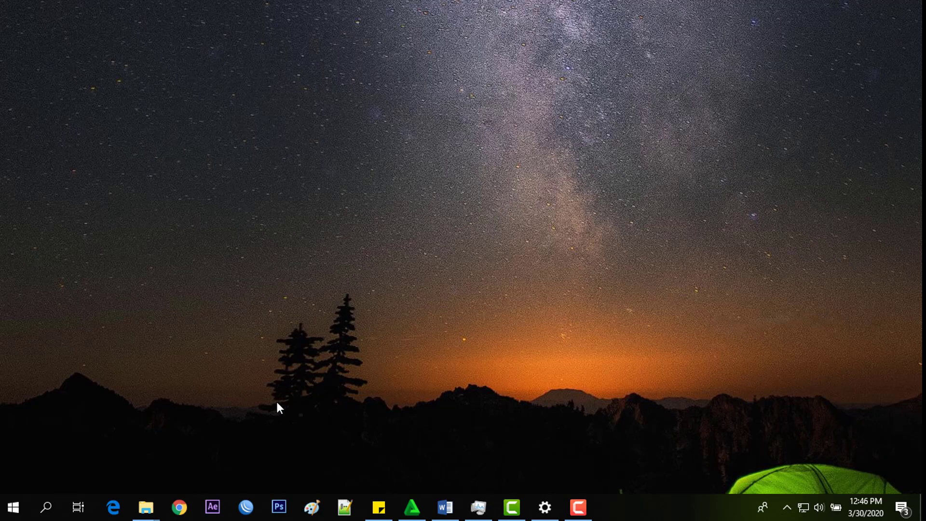
Step: Start WinBox, refresh neighbors and connect as admin to 192.168.88.1
click(245, 507)
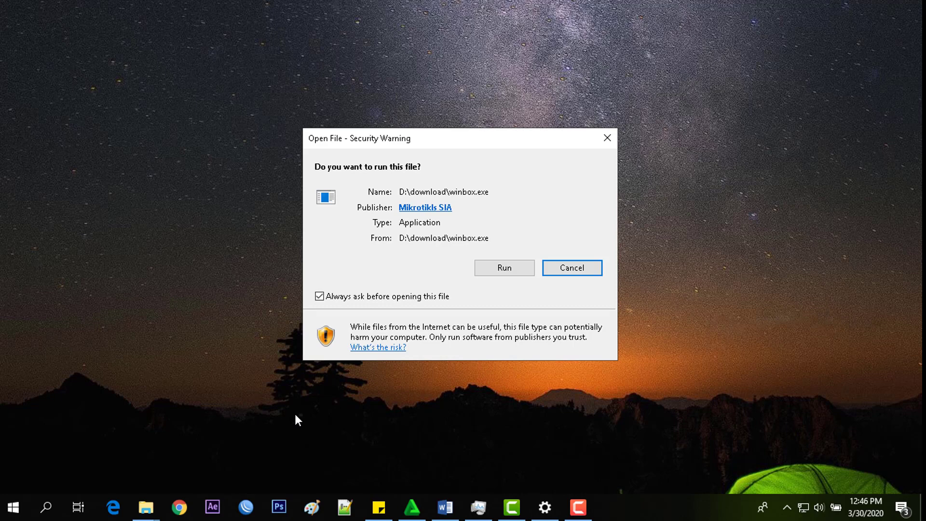
click(483, 269)
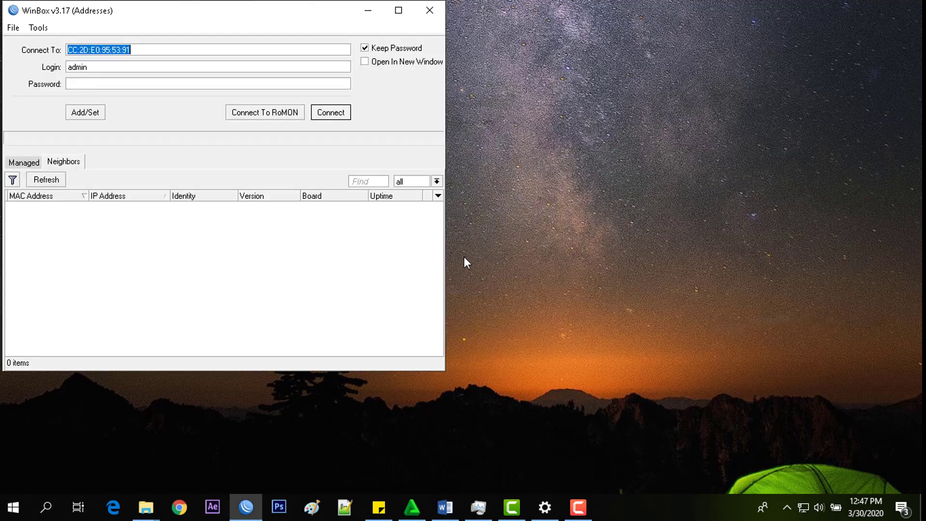
drag(299, 16, 500, 58)
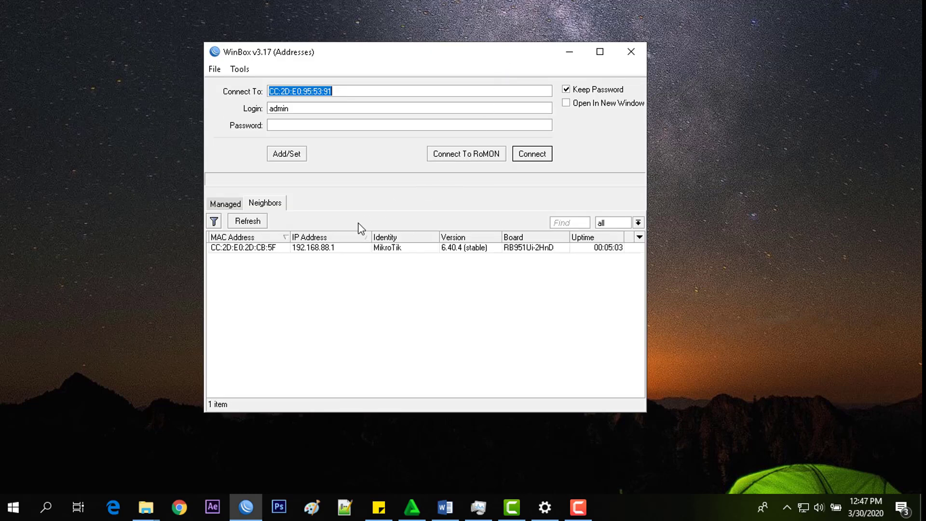
click(263, 225)
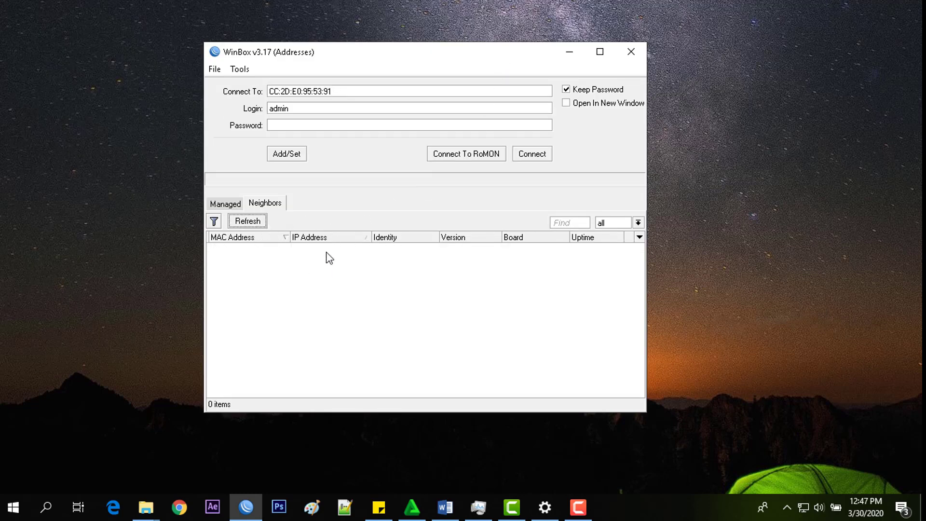
click(328, 248)
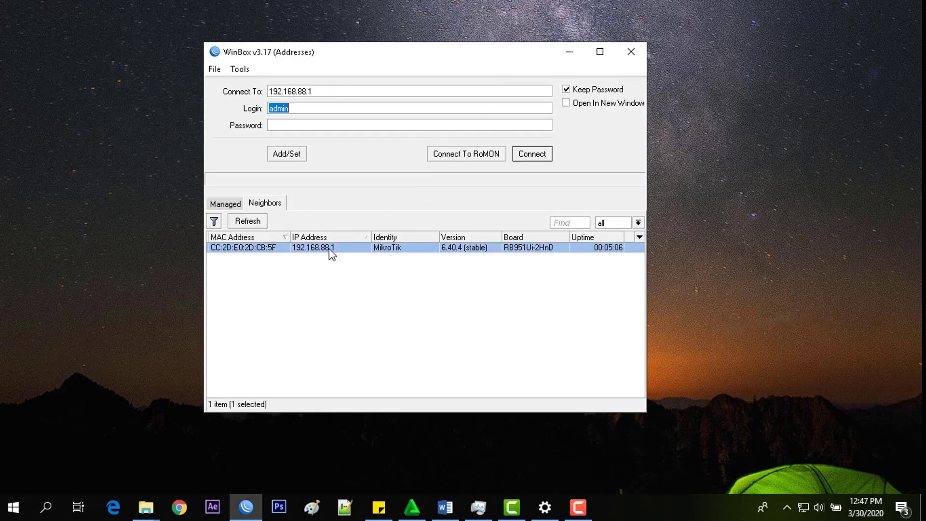
click(531, 156)
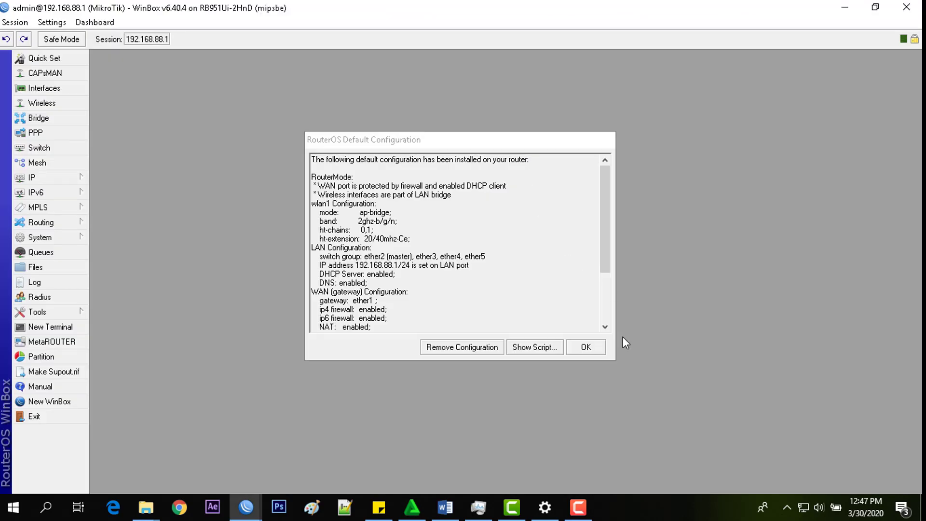
Step: Dismiss the default-config notice and reset the router with No Default Configuration
click(585, 347)
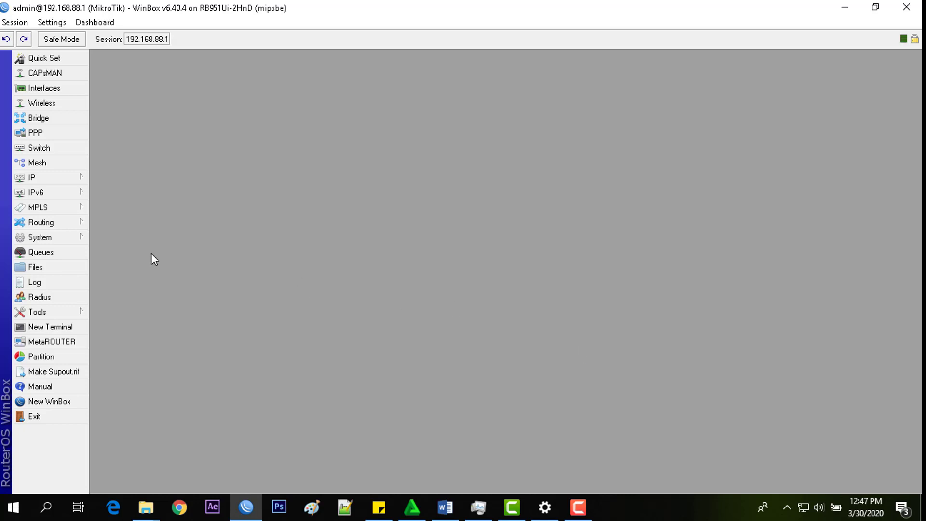
click(62, 238)
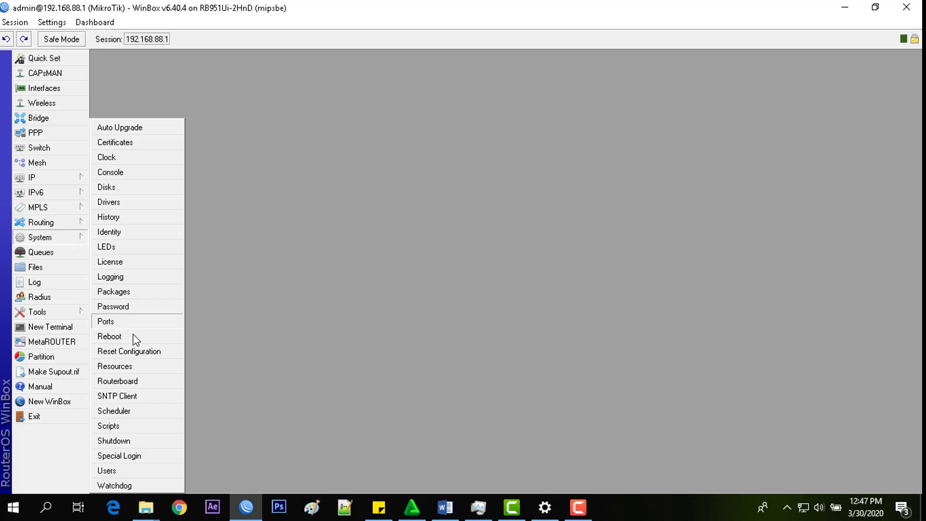
click(128, 352)
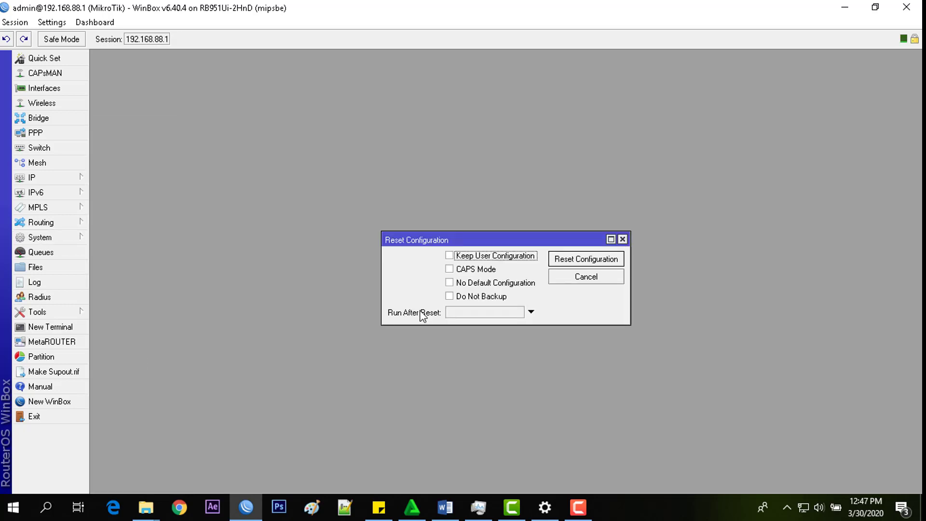
click(473, 284)
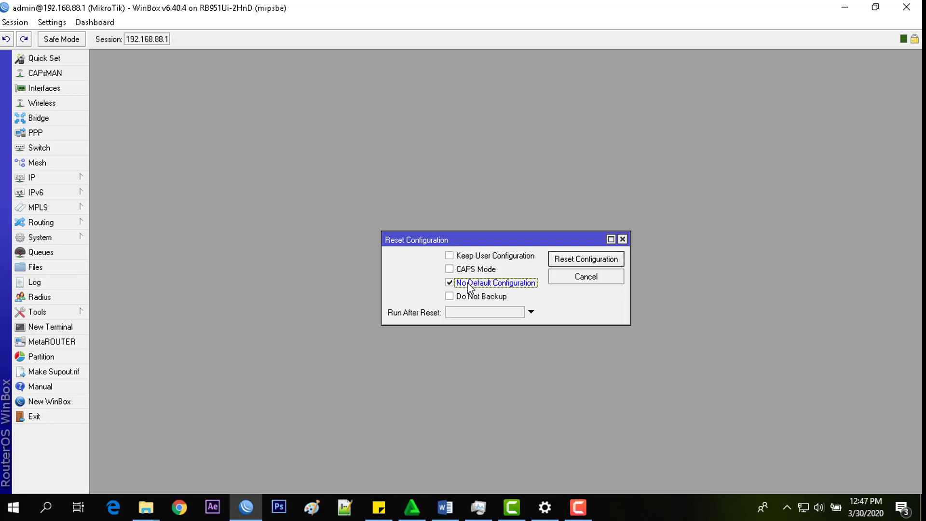
click(582, 263)
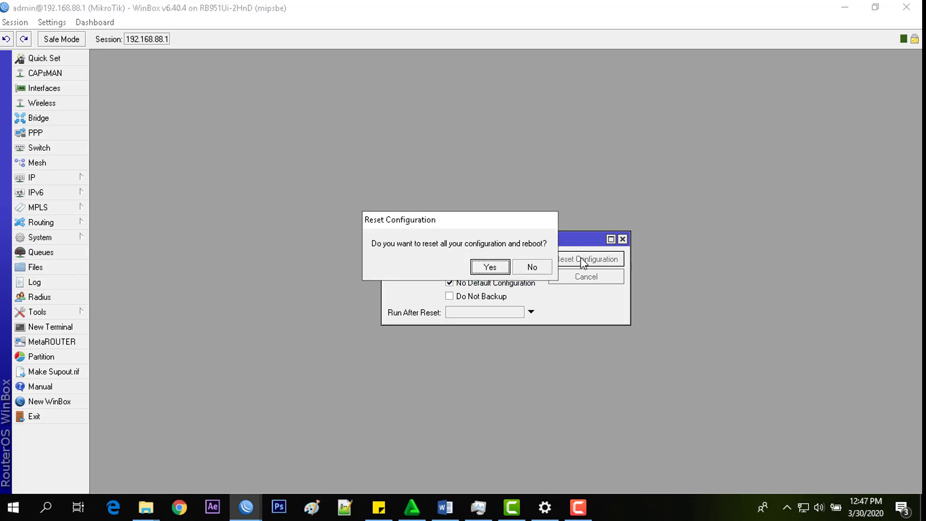
click(490, 267)
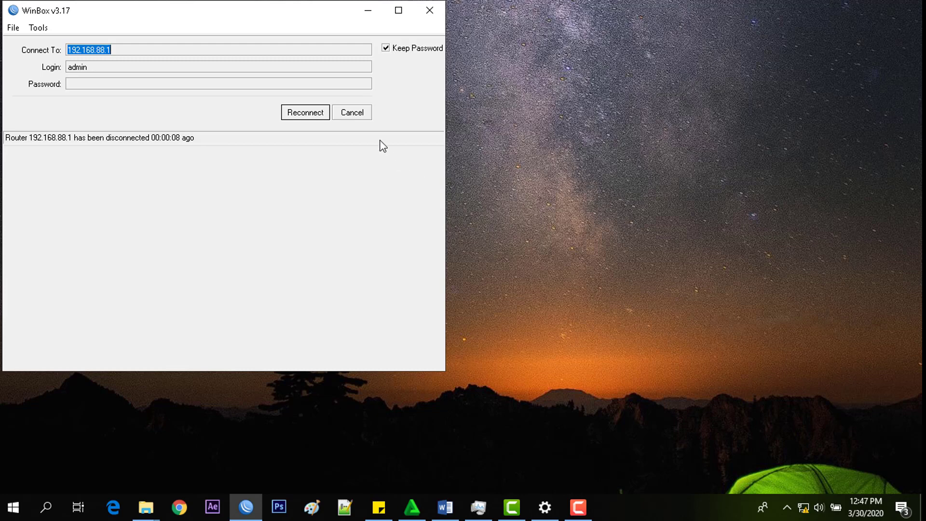
Step: Rescan neighbors until the reset router appears, then connect via MAC CC:2D:E0:2D:CB:5F
click(364, 115)
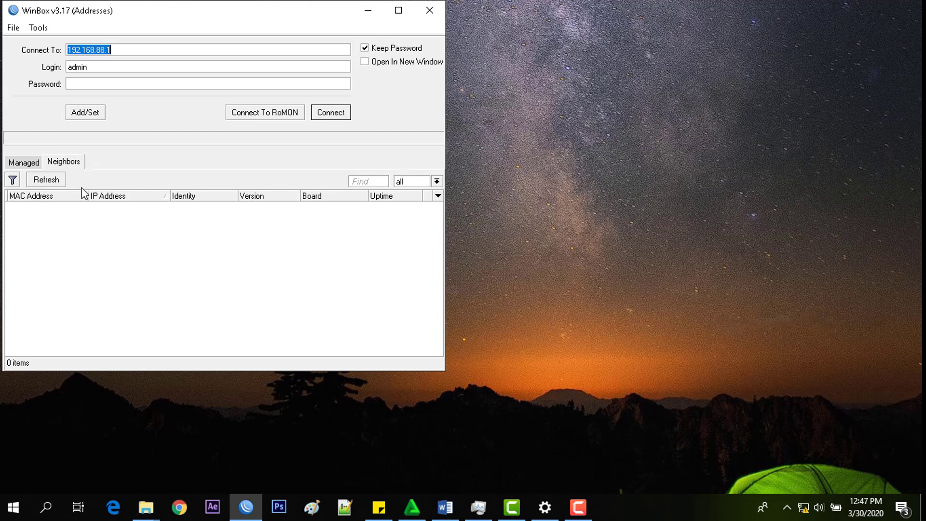
click(53, 183)
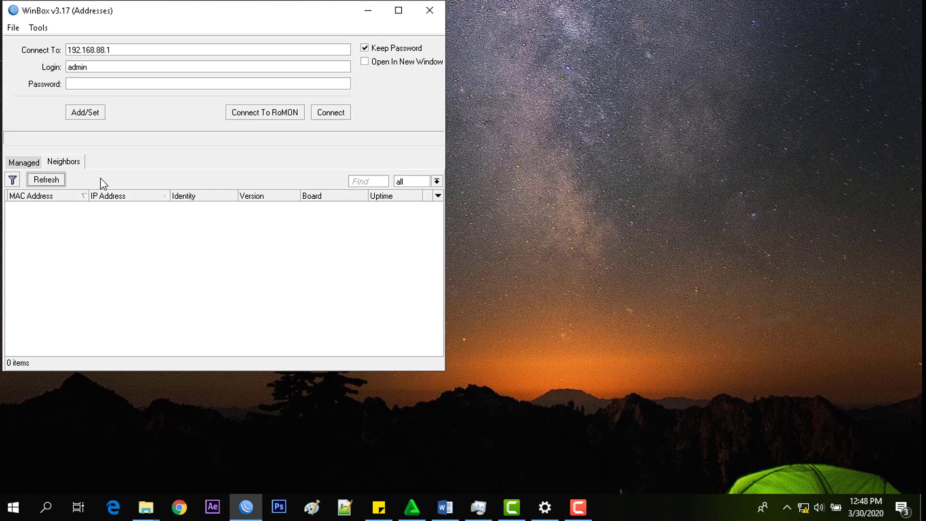
click(52, 182)
click(46, 180)
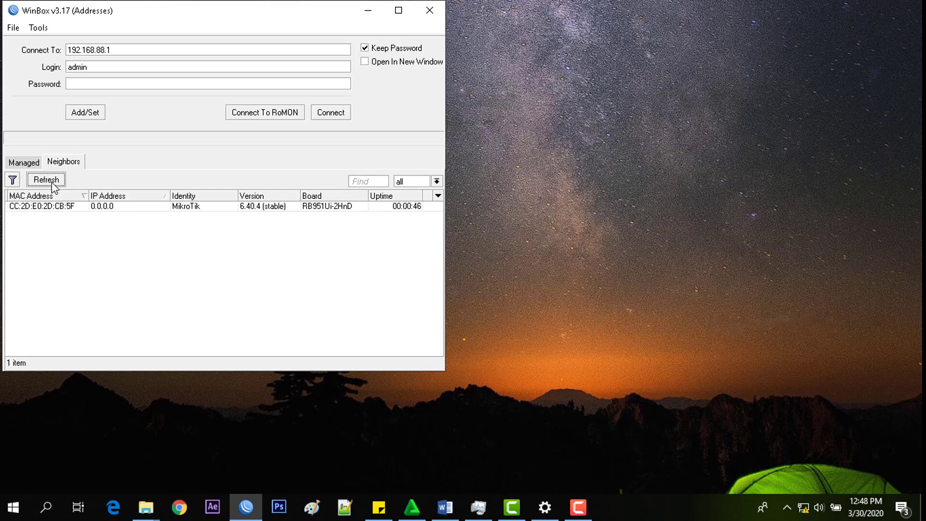
click(64, 207)
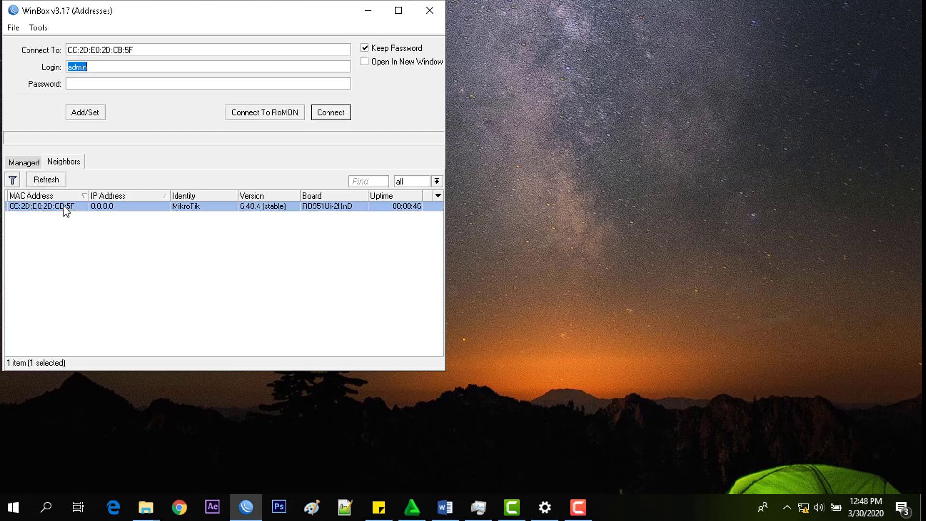
click(338, 116)
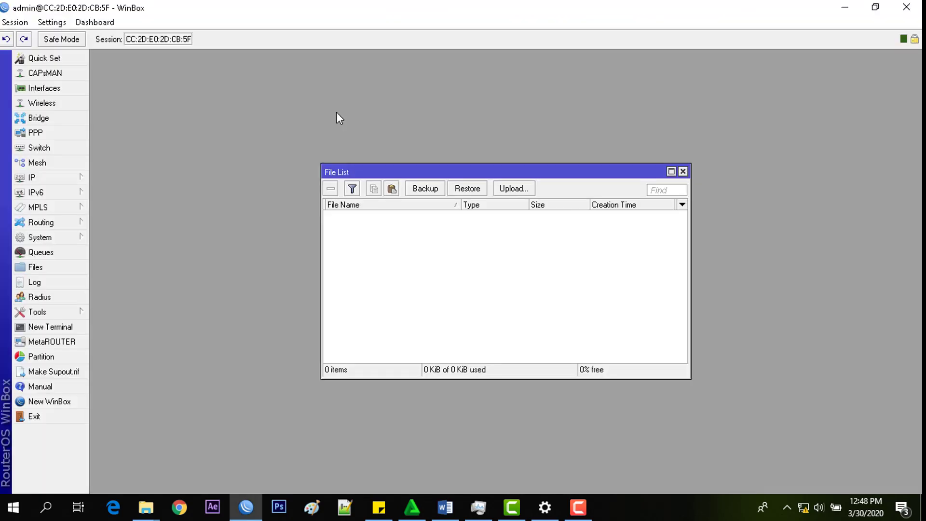
Step: Reopen the File List and start an upload, browsing the D: drive
click(683, 172)
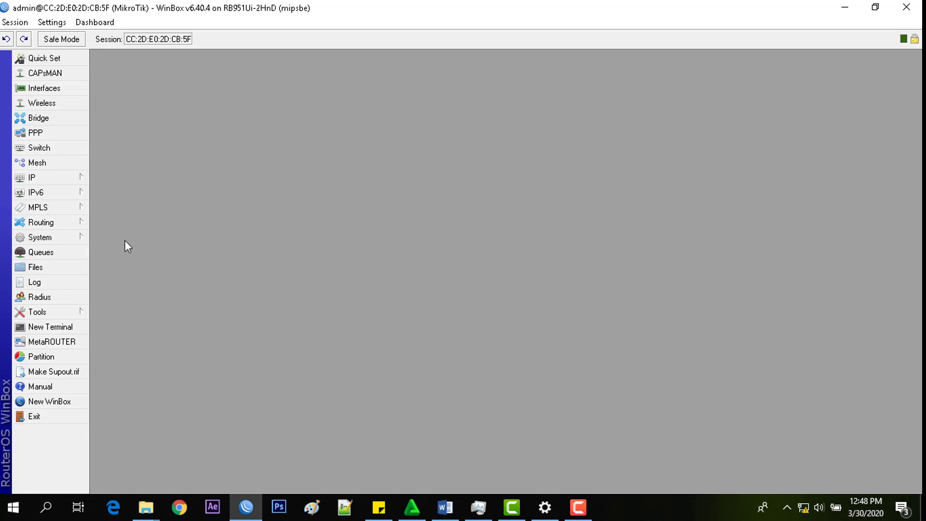
click(60, 267)
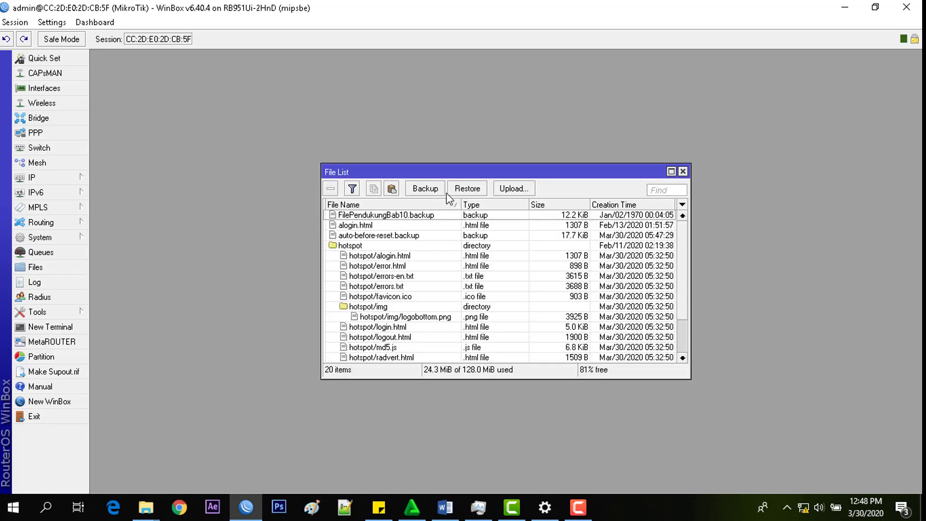
click(505, 192)
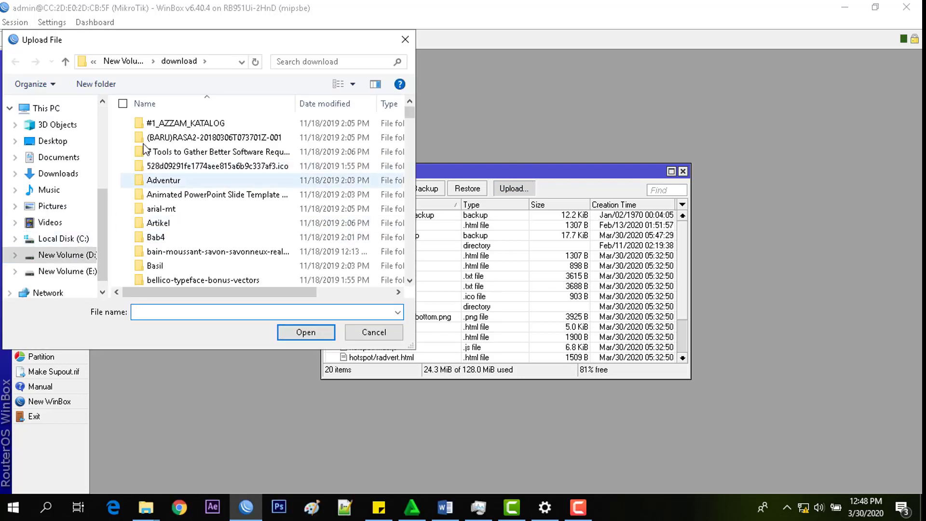
click(57, 259)
scroll(167, 207, down, 6)
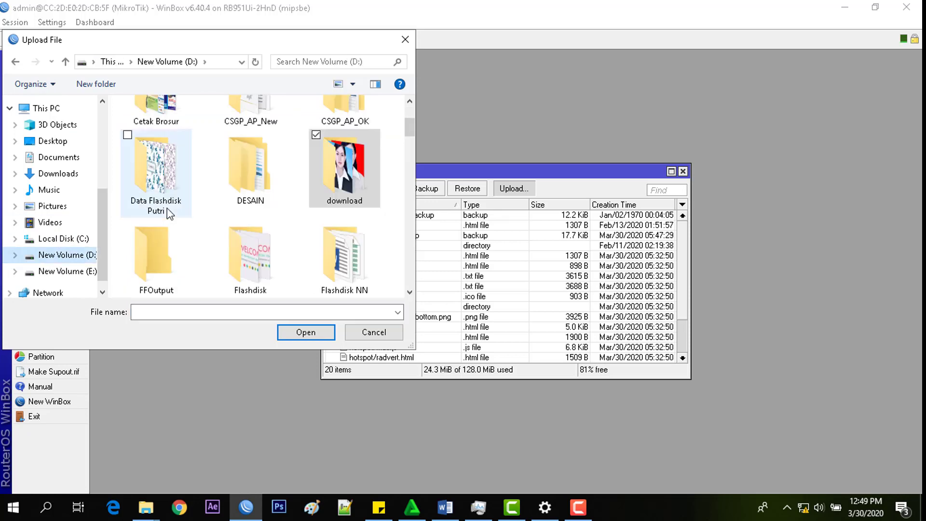
scroll(162, 219, down, 3)
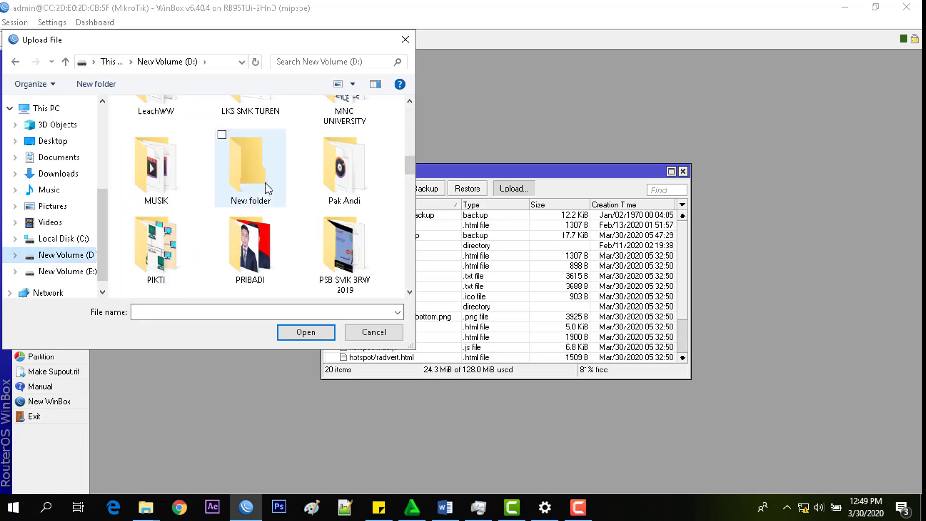
Step: Upload FilePendukungBab11.backup from PIKTI\MODUL\...\Bab 11 and select it in the list
click(165, 248)
double_click(166, 249)
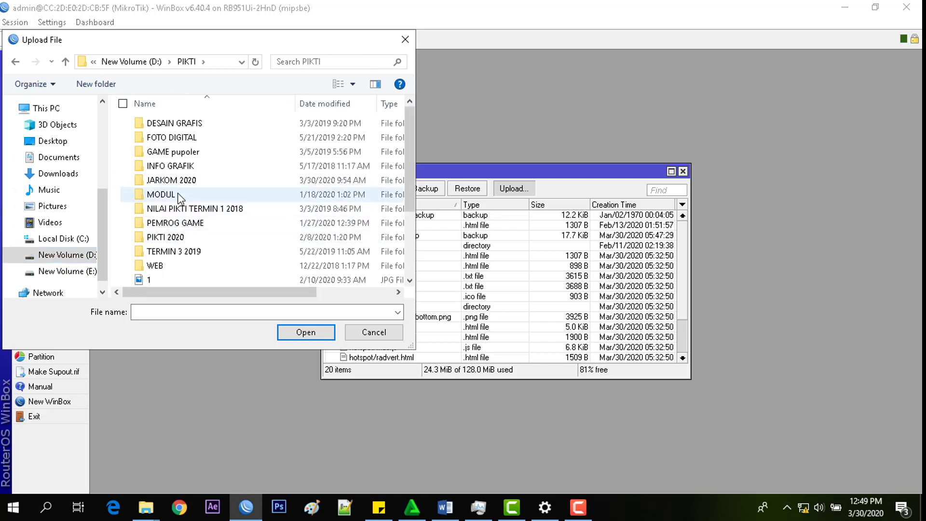
double_click(178, 192)
double_click(189, 139)
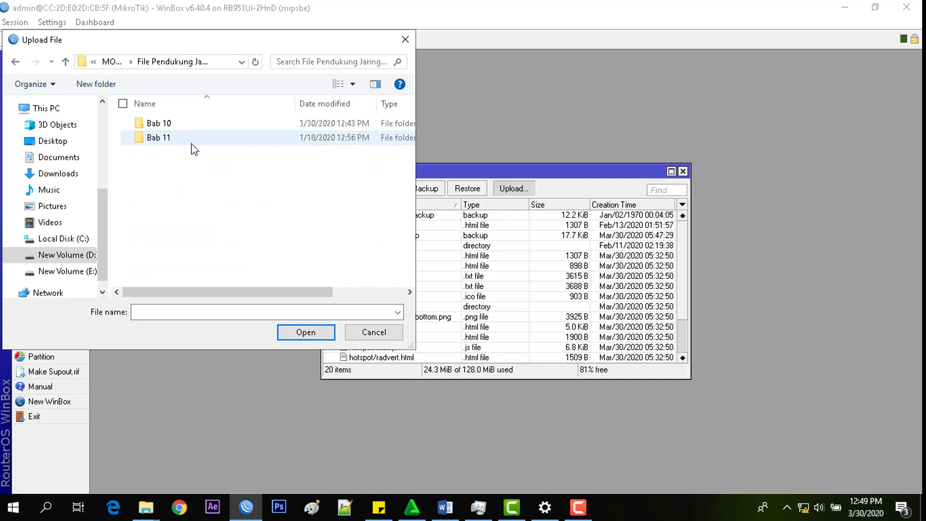
click(182, 138)
double_click(183, 138)
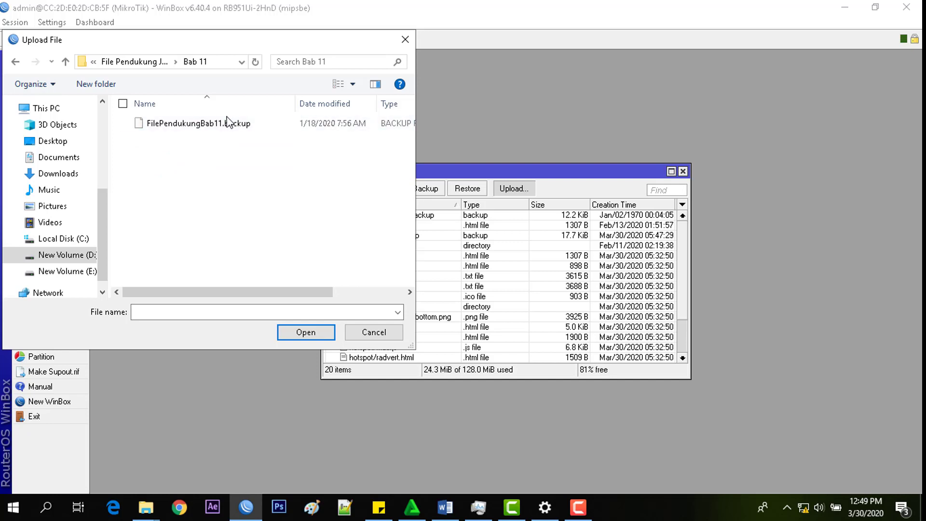
click(215, 126)
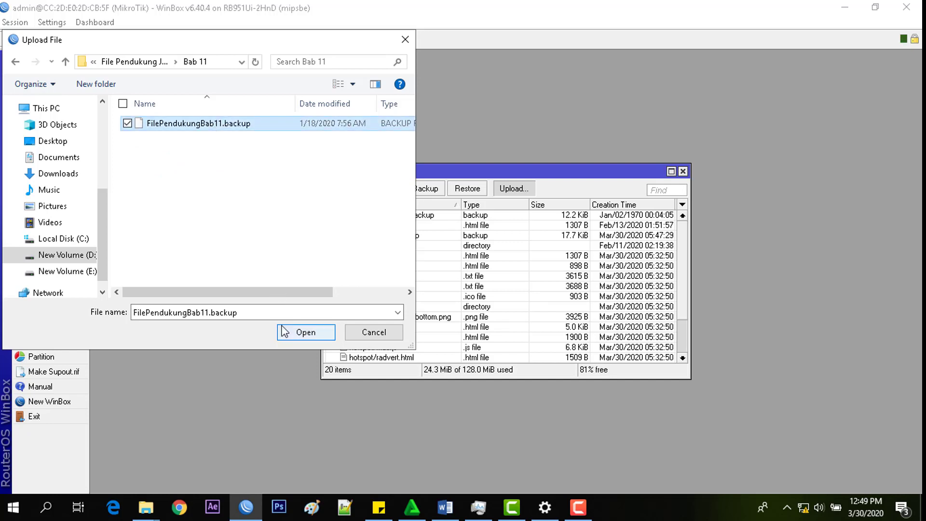
click(296, 336)
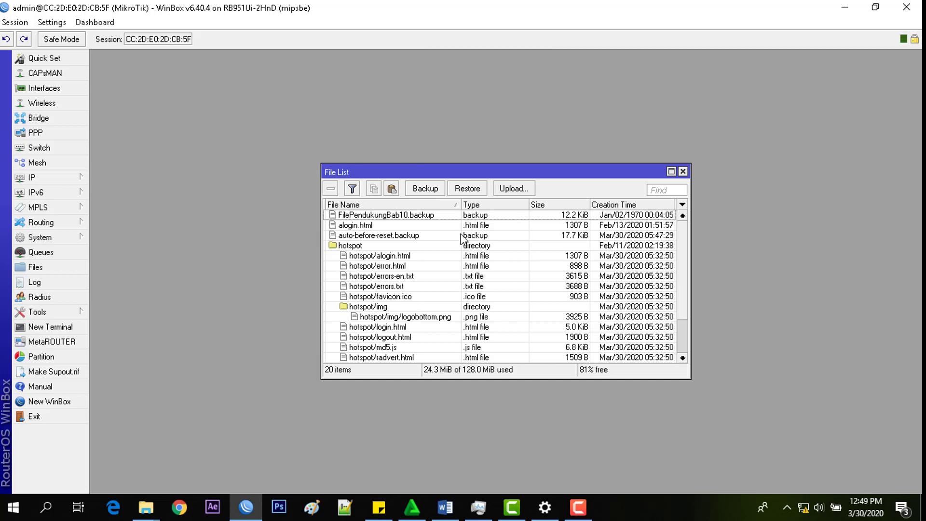
click(414, 226)
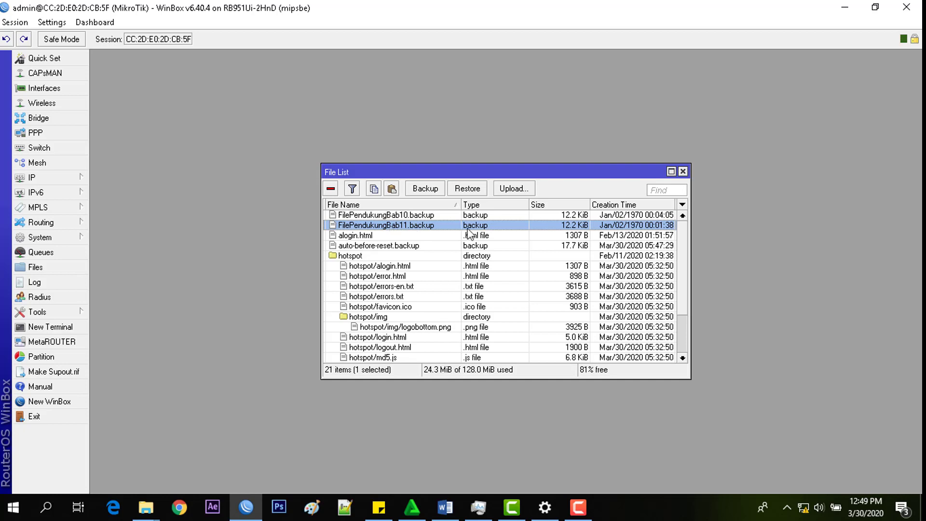
Step: Restore the configuration from FilePendukungBab11.backup and confirm the reboot
click(471, 192)
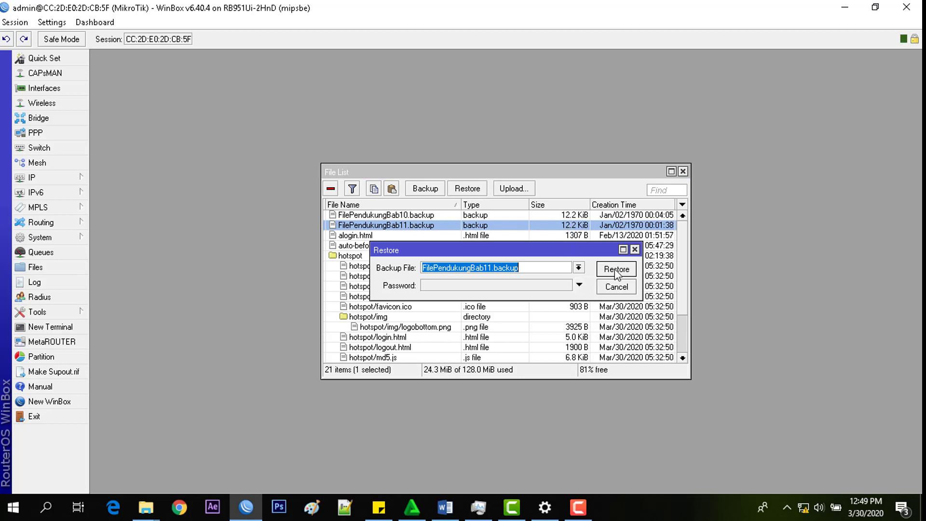
click(616, 269)
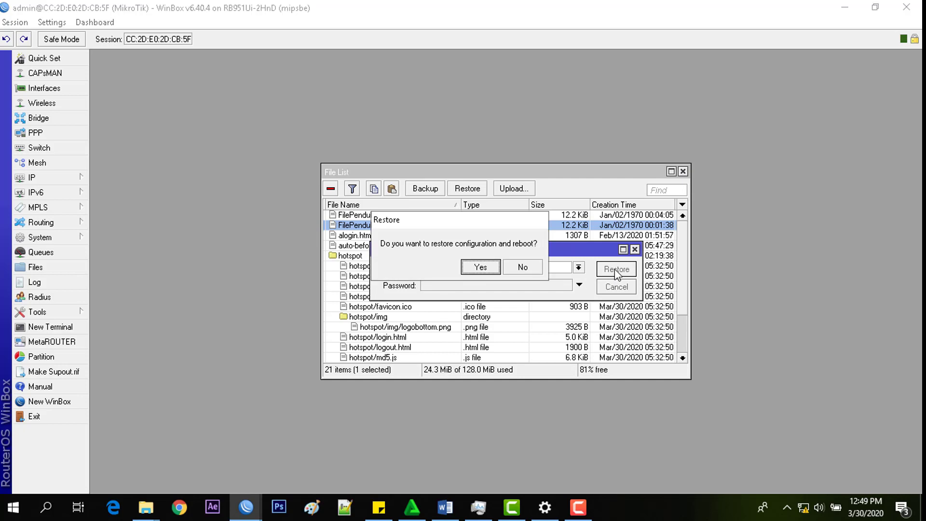
click(482, 268)
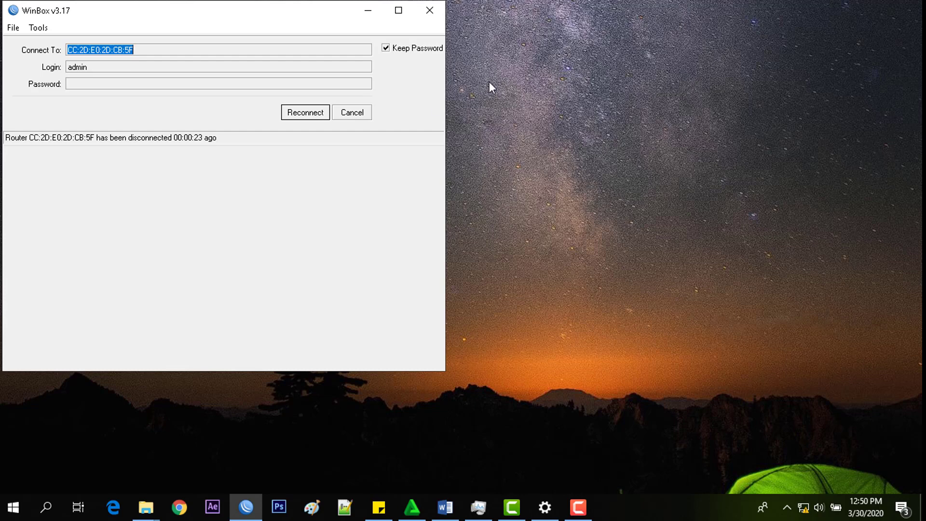
Step: Reconnect to router CC:2D:E0:95:53:91 from Neighbors and close the Hotspot window
click(366, 116)
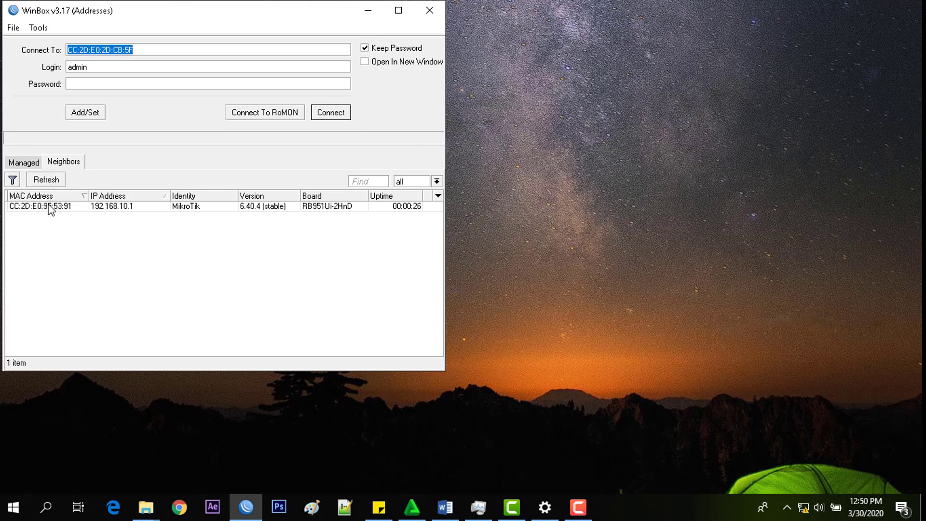
click(52, 208)
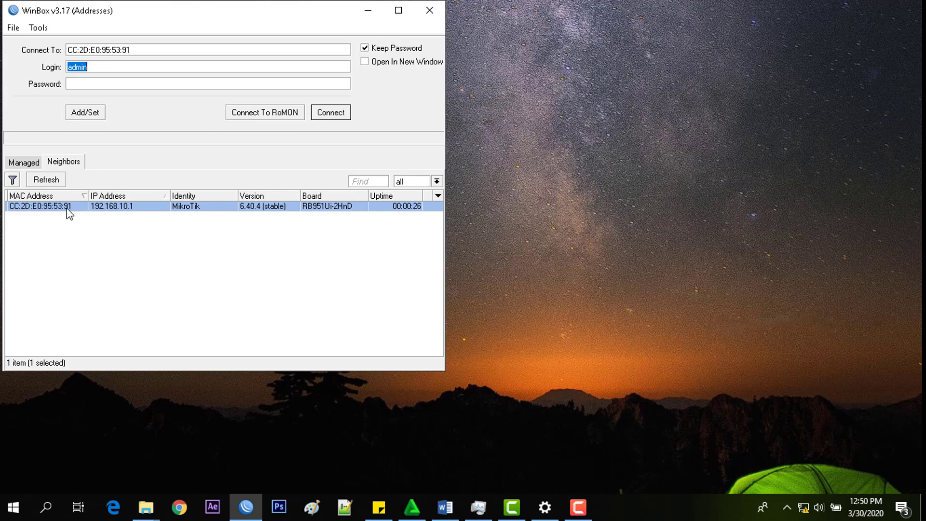
click(340, 116)
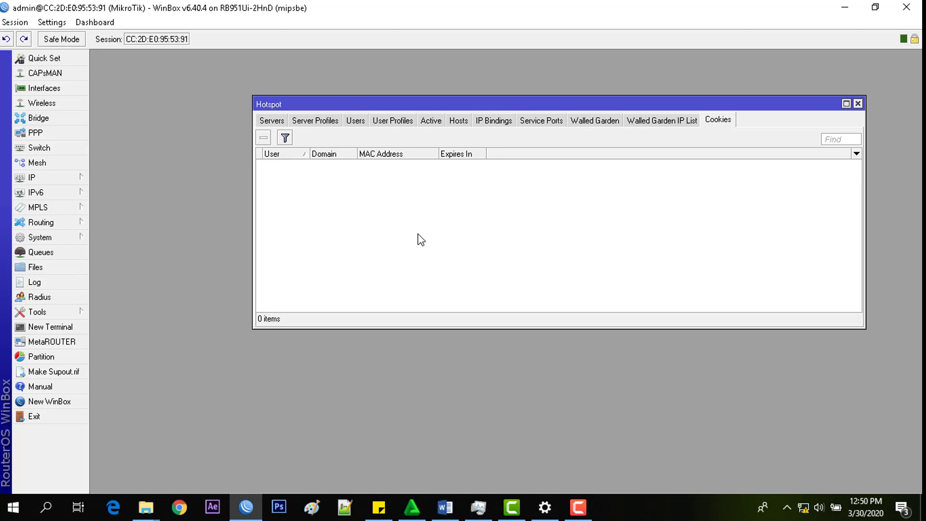
click(857, 103)
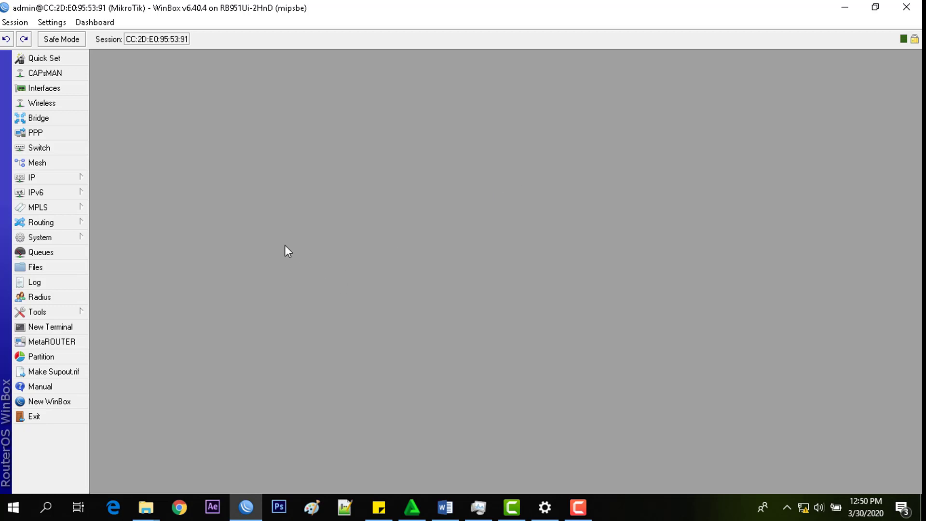
Step: Add a DHCP client on ether1, confirm it gets 10.100.101.21/24, then close the list
click(71, 180)
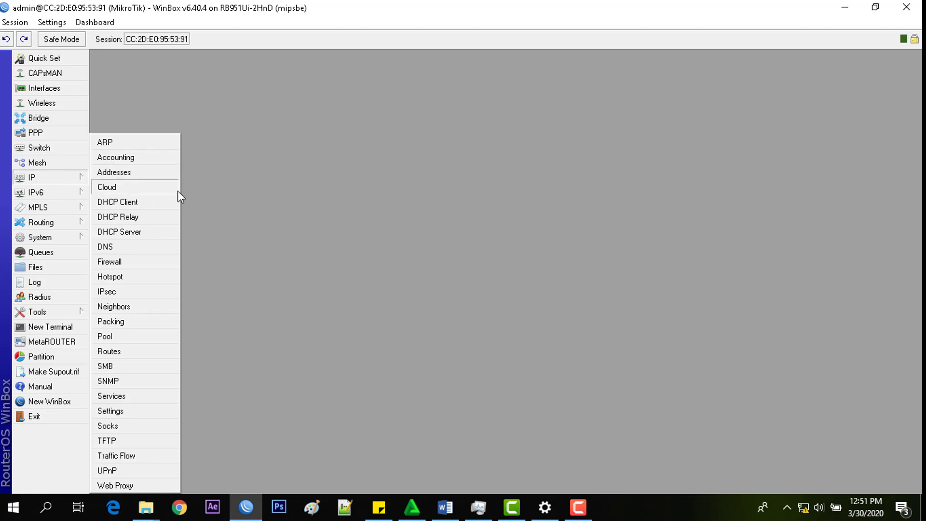
click(173, 205)
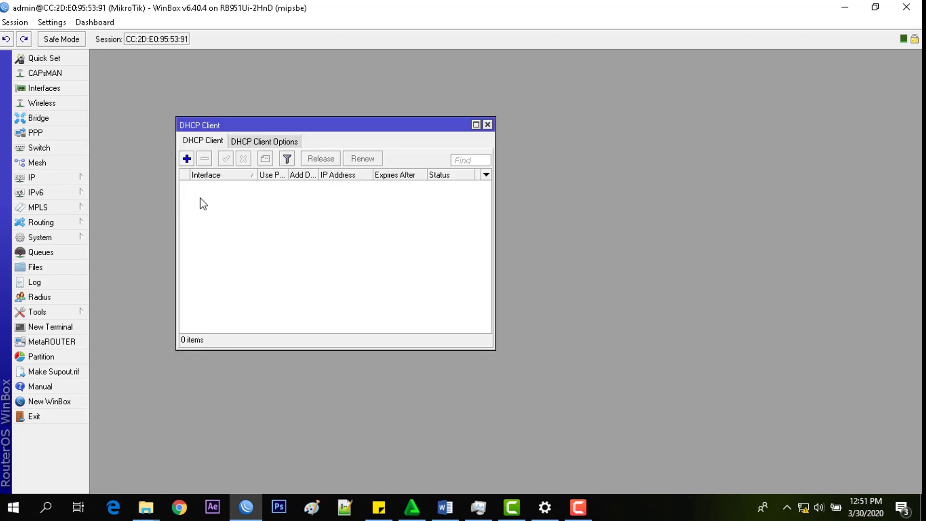
click(187, 160)
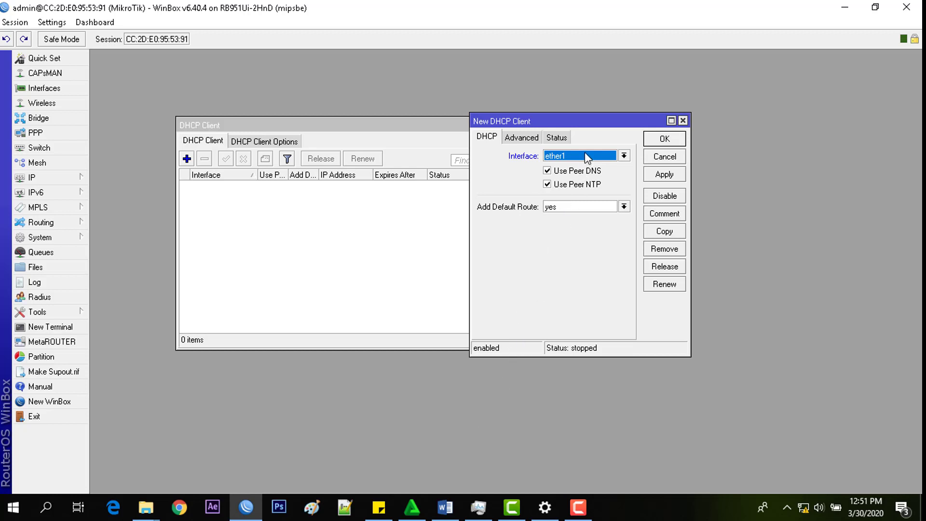
click(665, 174)
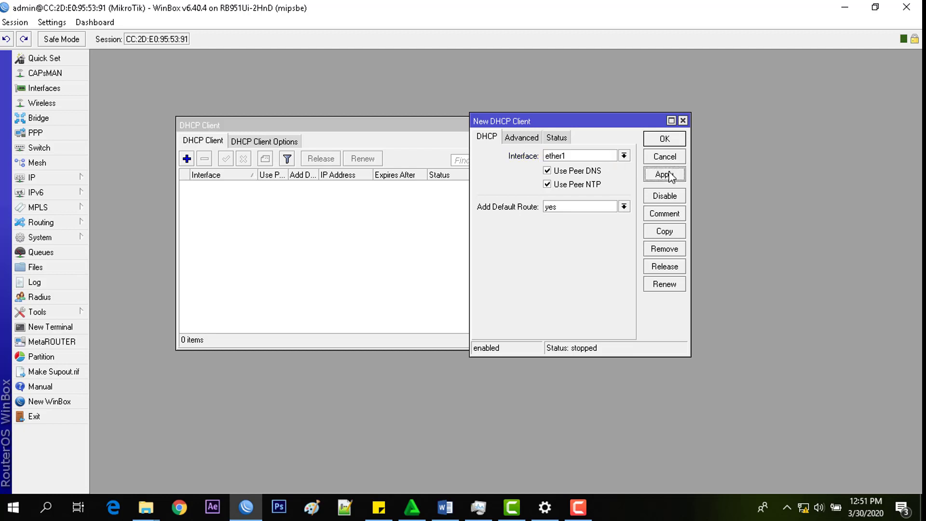
click(669, 142)
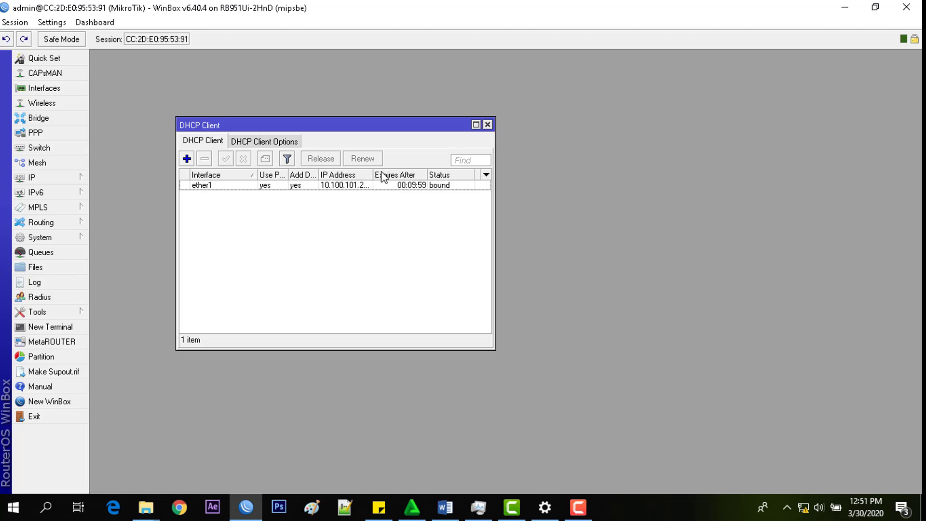
drag(374, 175, 394, 174)
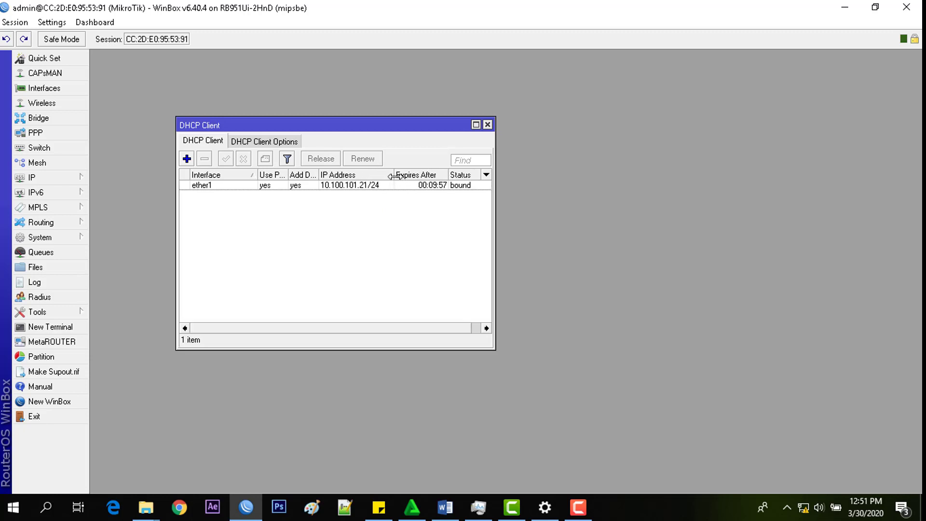
click(332, 189)
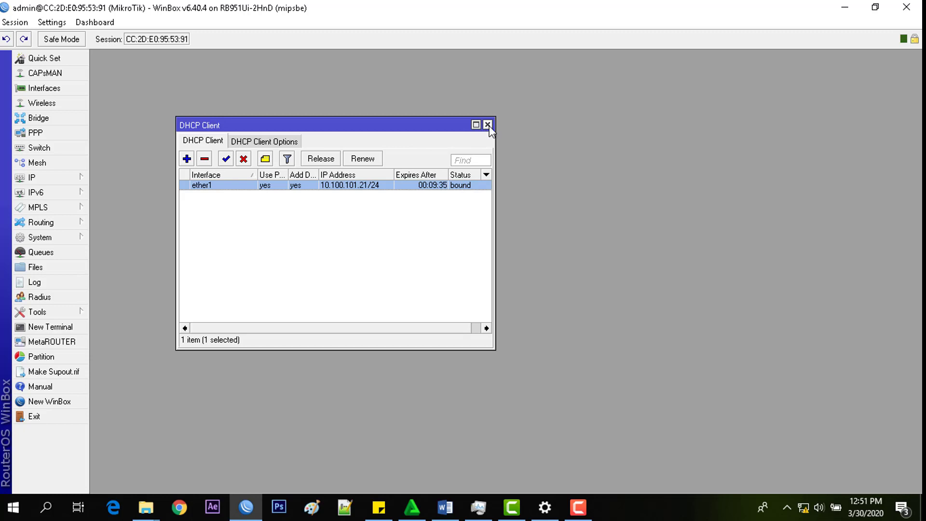
click(489, 125)
Step: Review IP addresses 10.100.101.21/24 and 192.168.10.1/24, then close the Address List
click(53, 176)
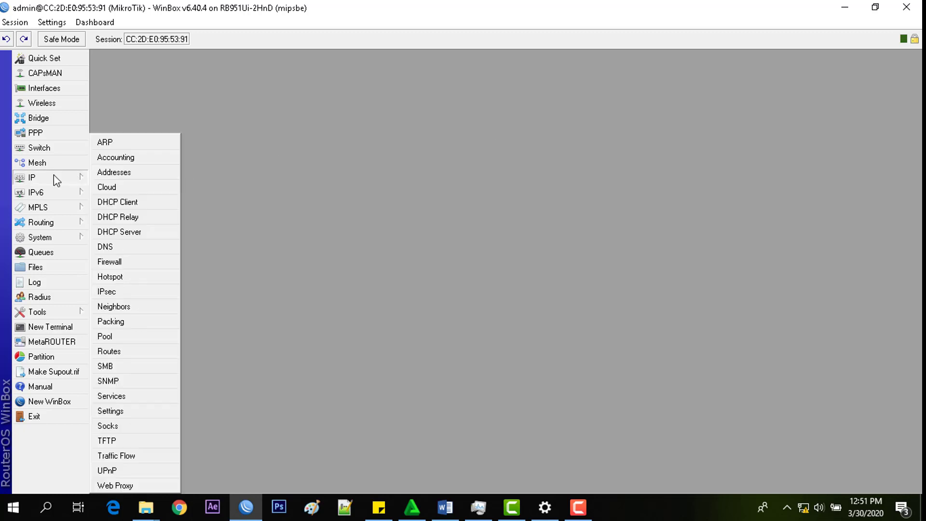
click(111, 178)
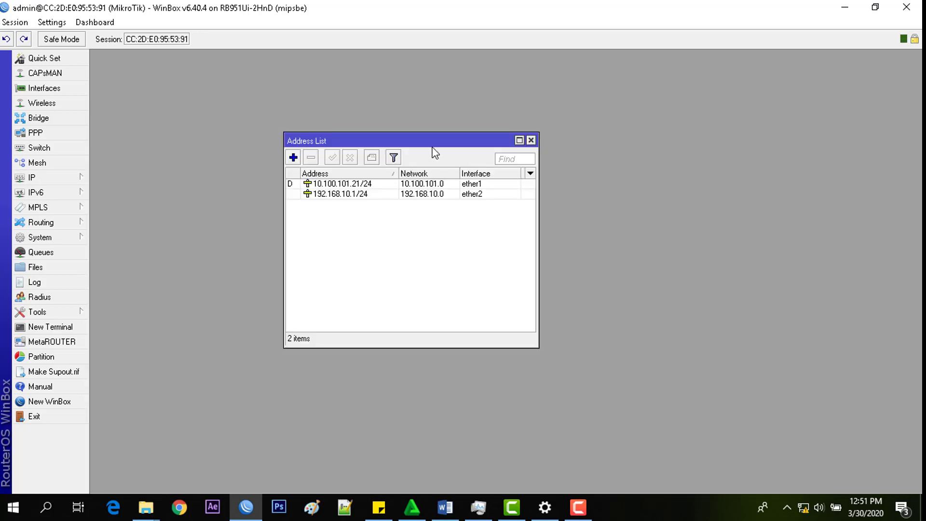
drag(430, 143, 453, 93)
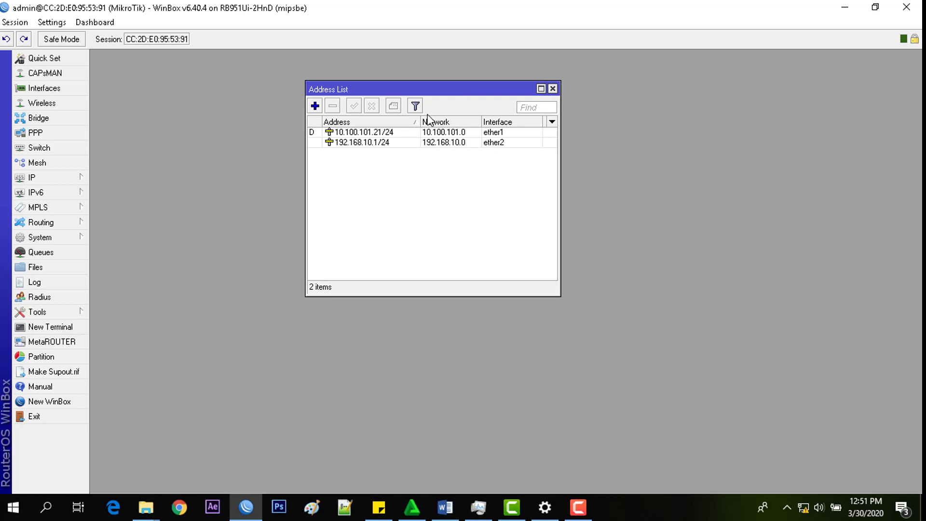
drag(421, 121, 414, 121)
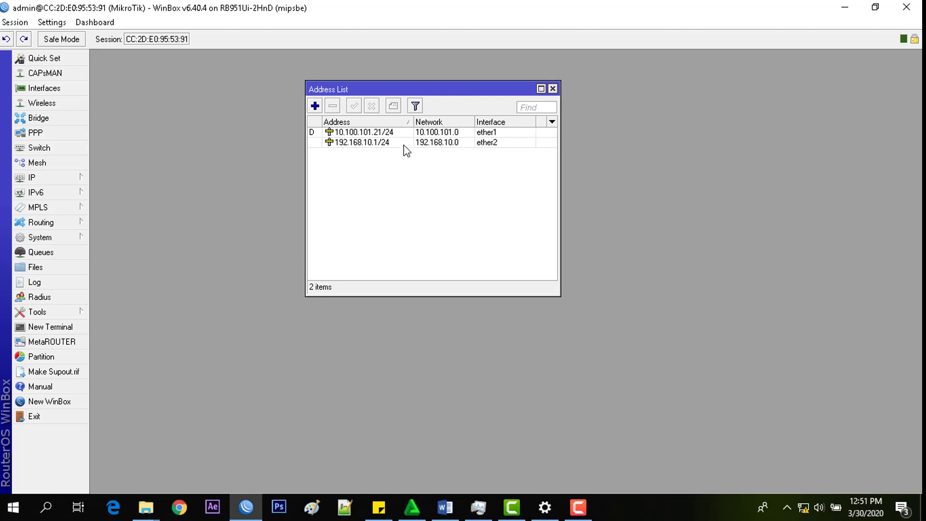
click(406, 134)
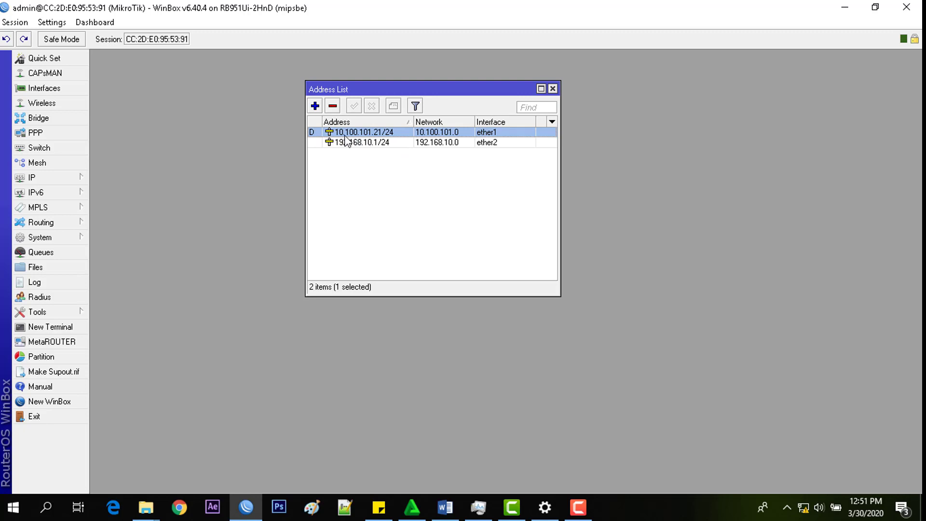
mouse_move(345, 140)
click(389, 143)
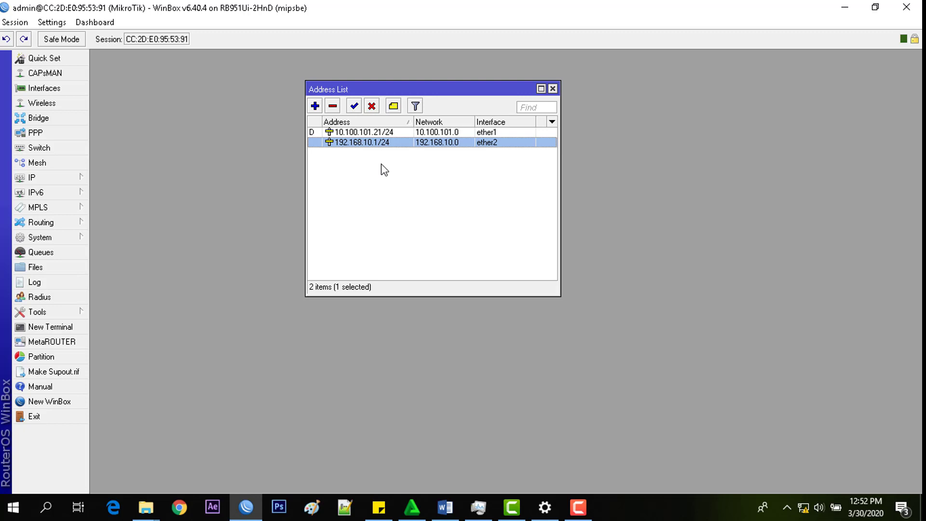
click(435, 133)
click(436, 142)
click(552, 90)
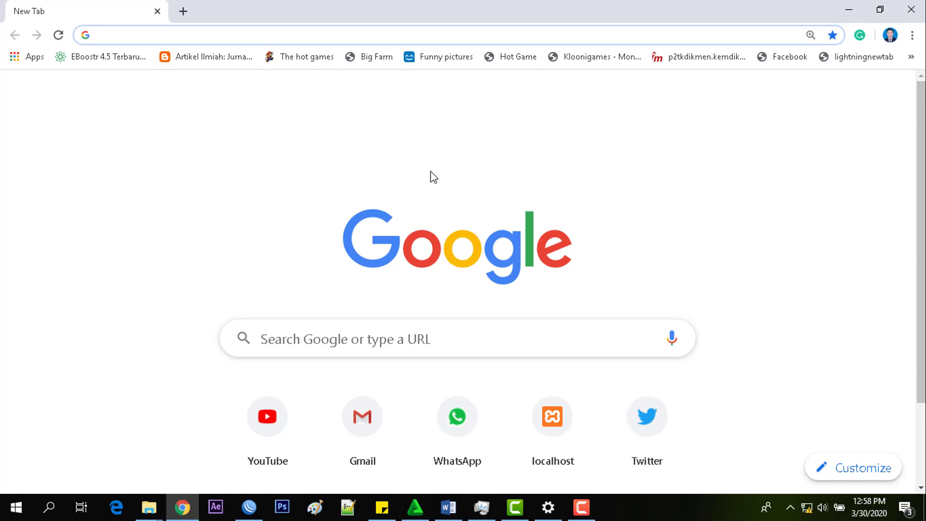
Step: Load pikti.com in Chrome and toggle the login page between its Mahasiswa/Dosen and Tamu forms
text(pikti.com)
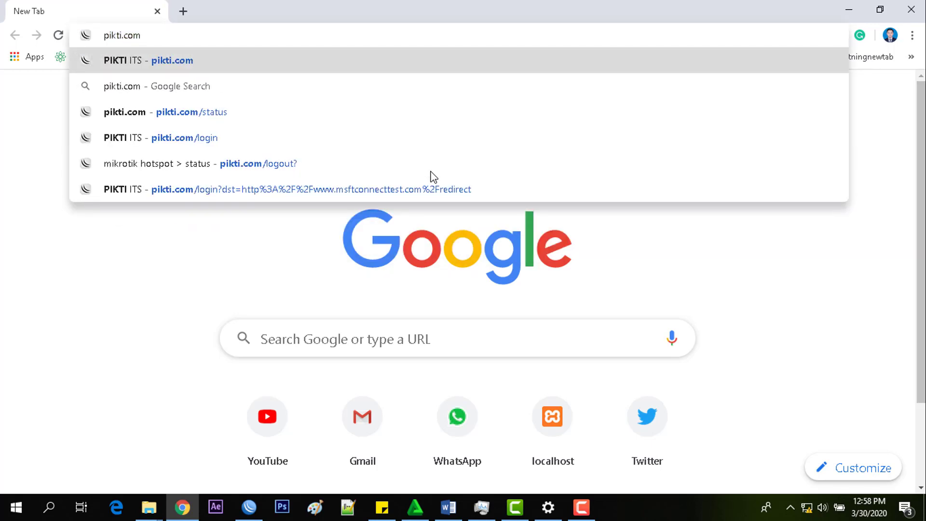
key(Return)
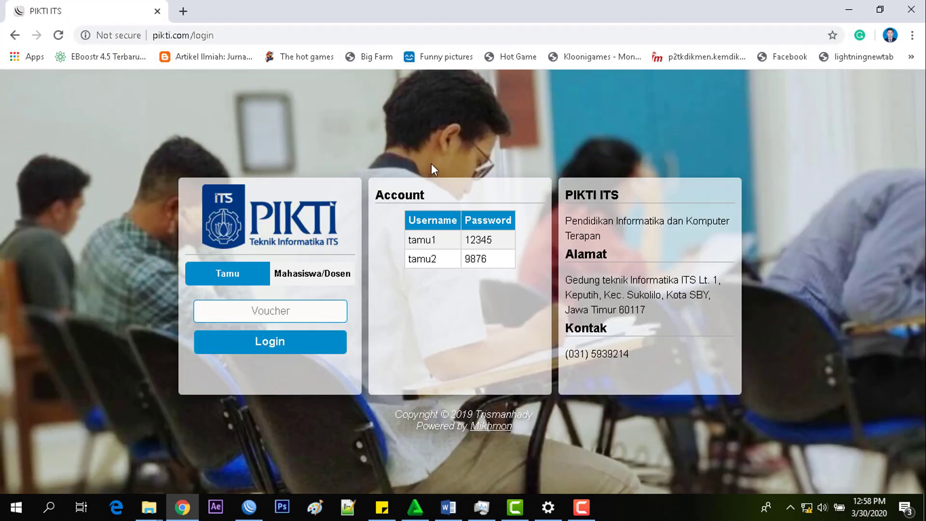
click(327, 280)
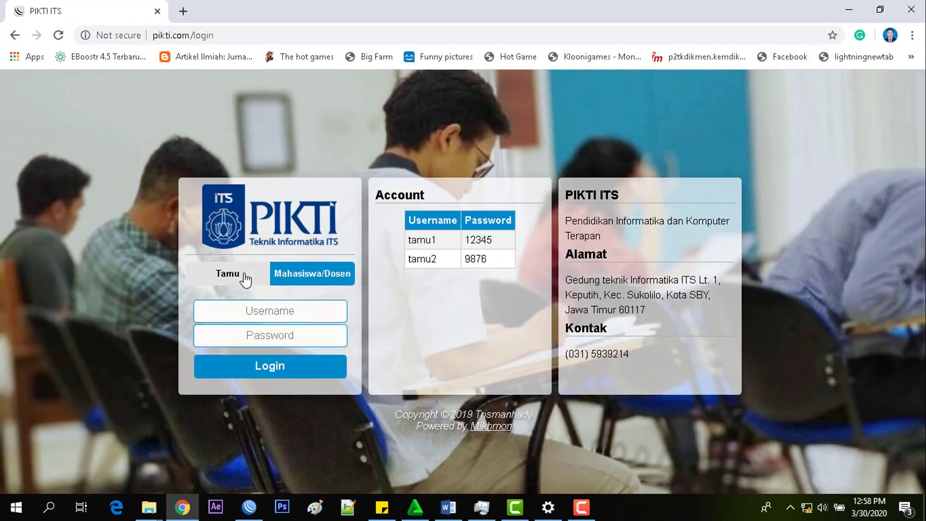
click(243, 279)
click(305, 283)
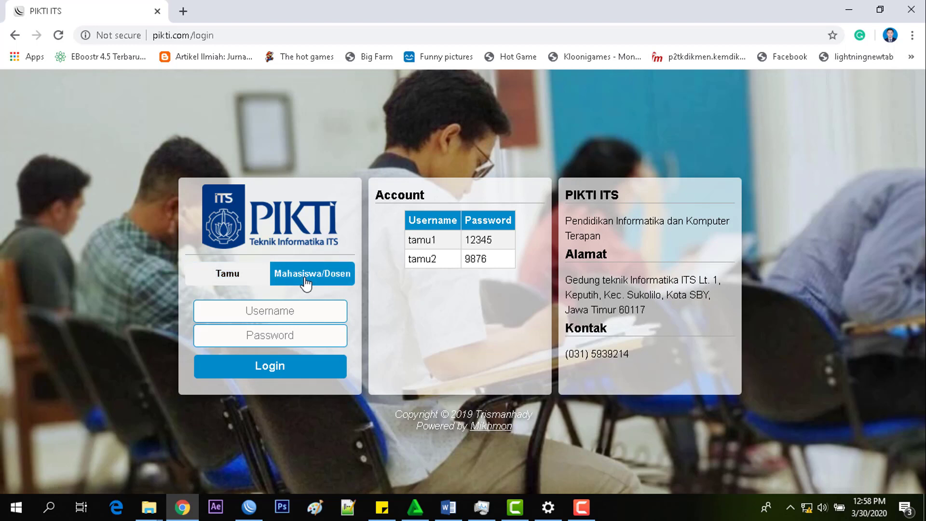
click(247, 514)
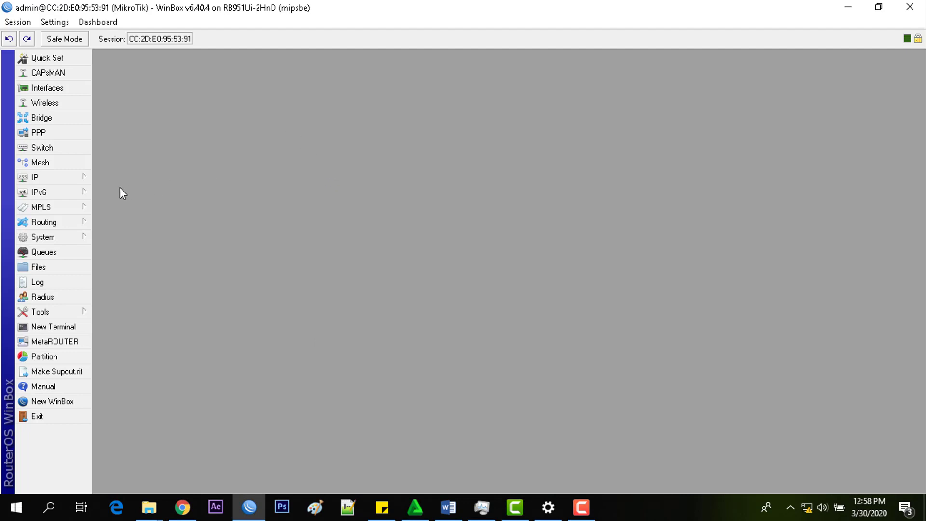
Step: Open a New Hotspot IP Binding from IP > Hotspot > IP Bindings
click(71, 182)
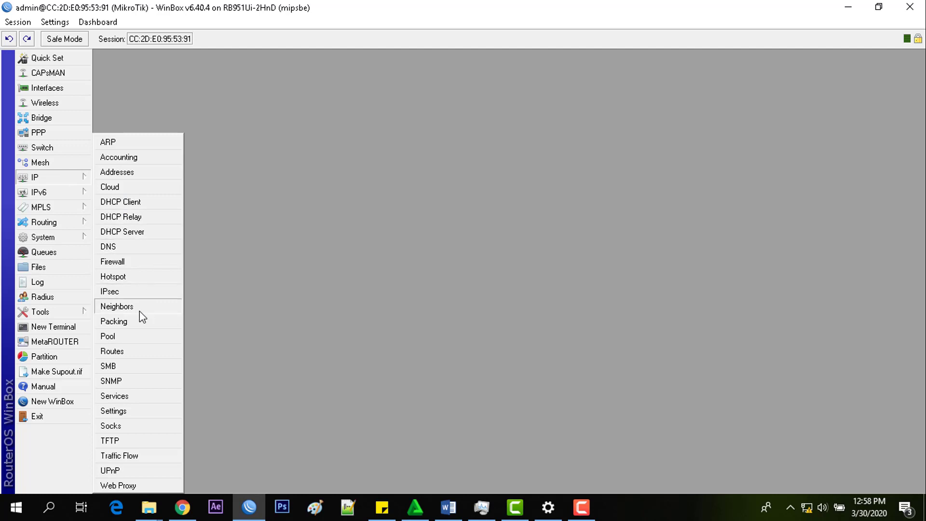
click(139, 278)
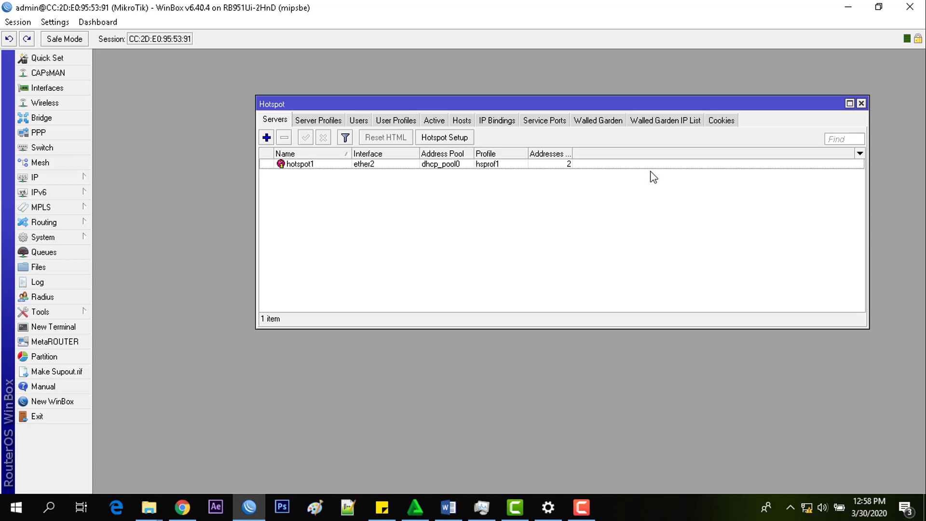
click(507, 123)
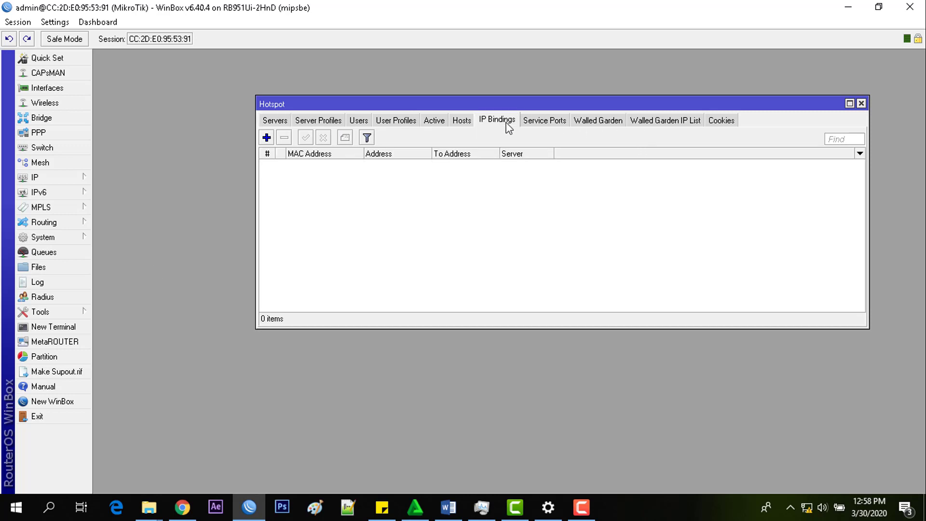
click(267, 138)
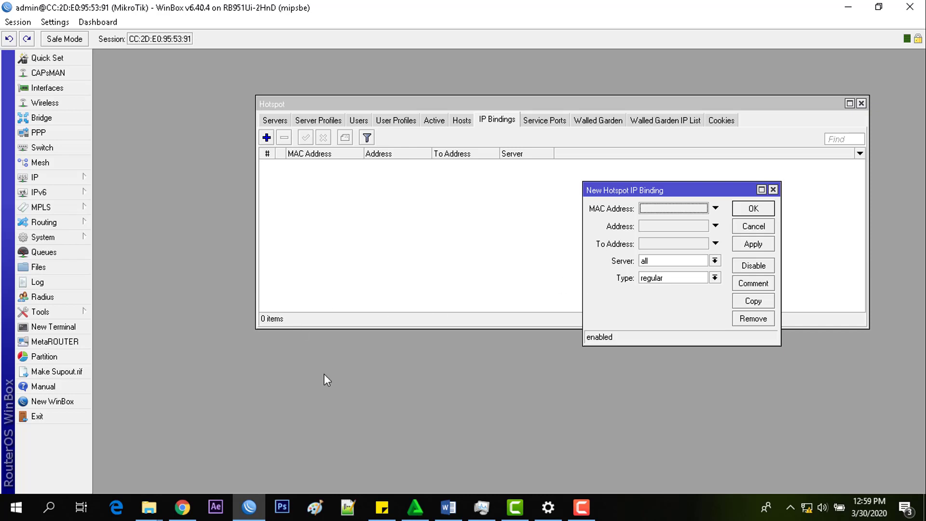
click(16, 507)
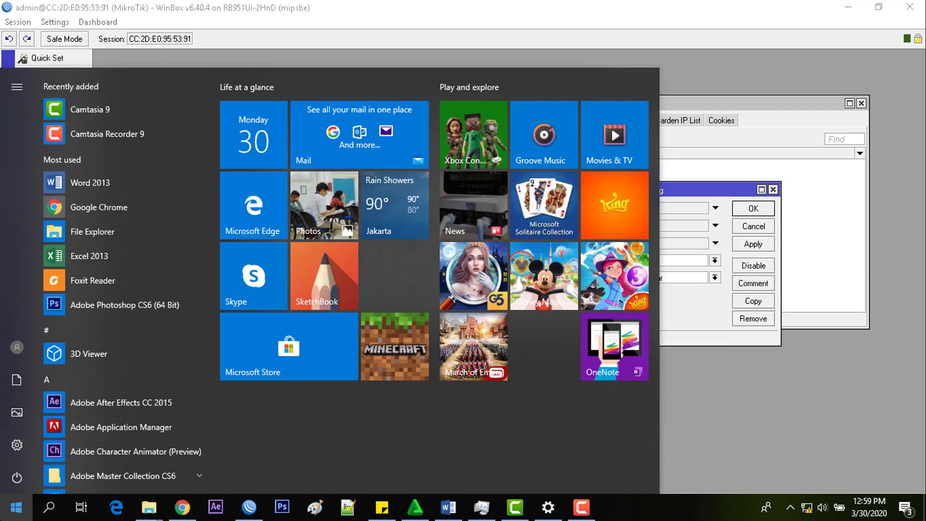
Step: Launch Command Prompt and run ipconfig /all, scrolling through the output
text(co)
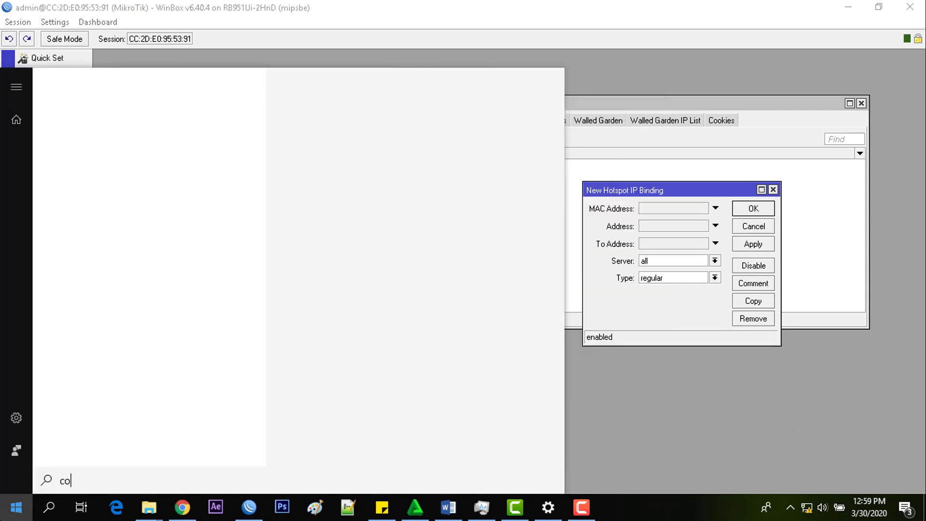
key(Return)
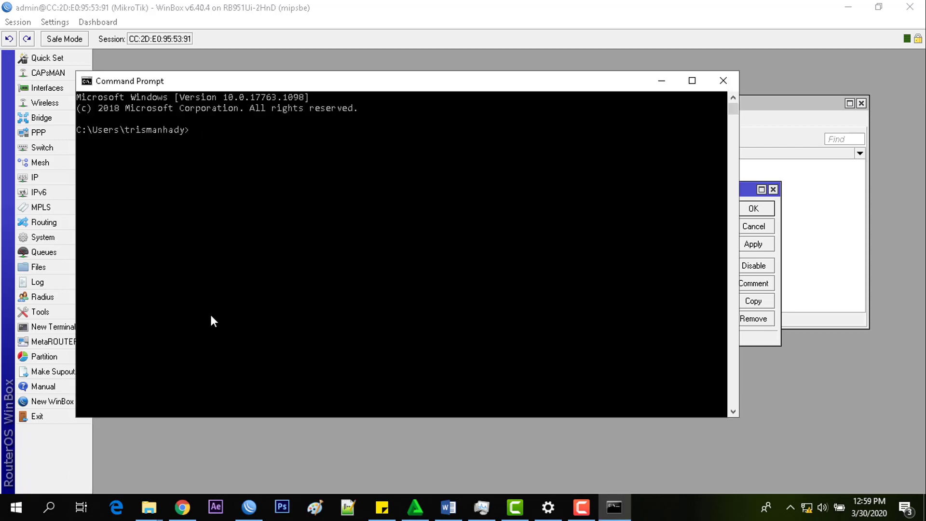
text(ipconfig  \)
key(BackSpace)
key(BackSpace)
key(BackSpace)
text(/all)
key(Return)
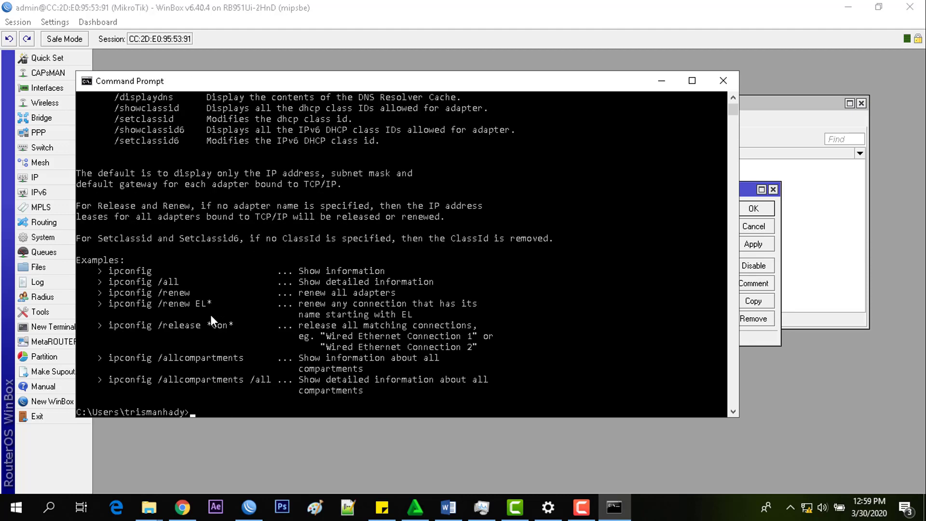
scroll(386, 260, up, 3)
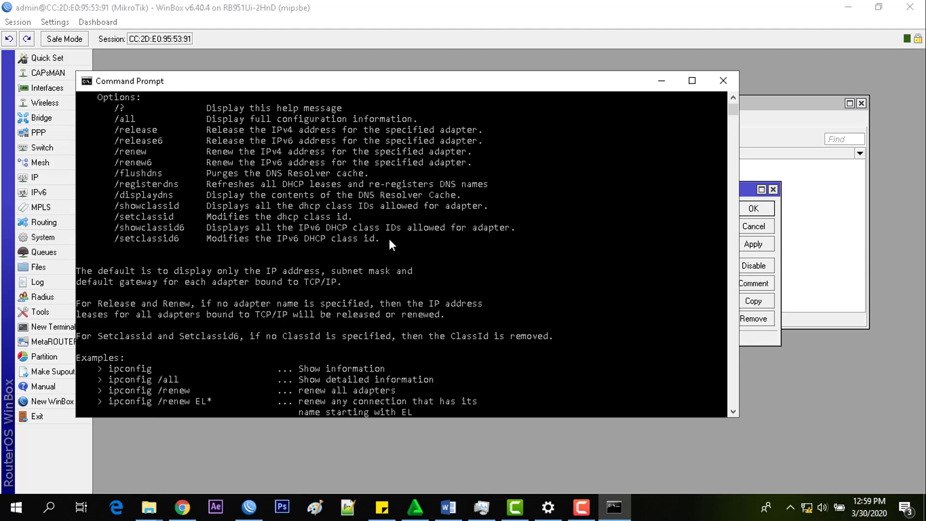
scroll(388, 242, up, 5)
scroll(403, 256, up, 2)
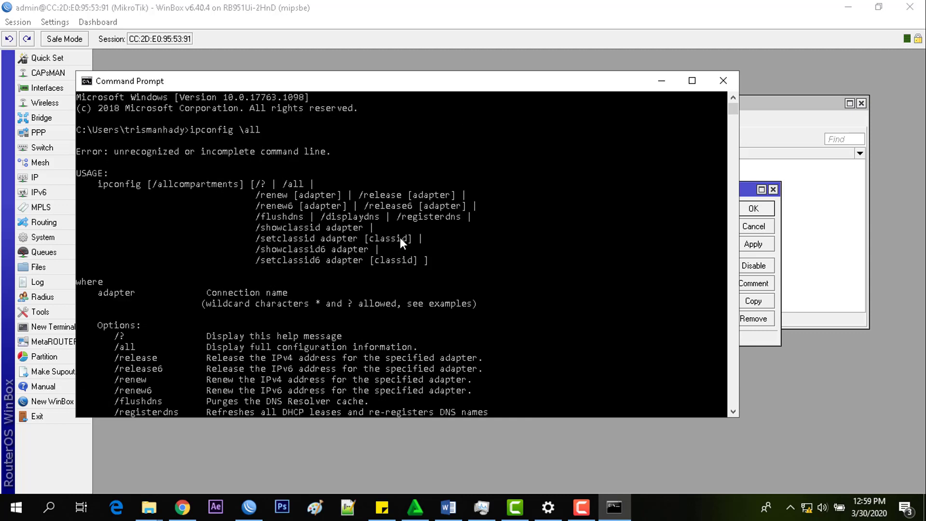
scroll(401, 237, down, 20)
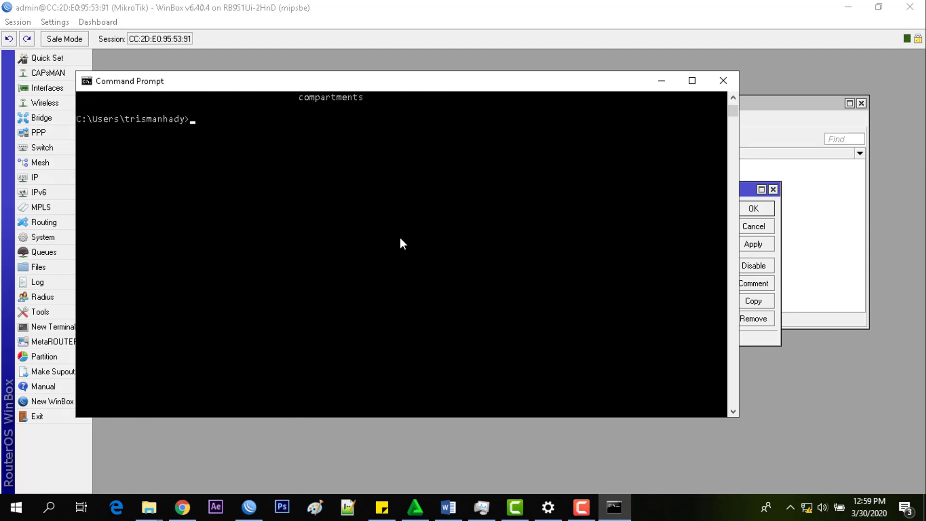
scroll(400, 237, up, 5)
Step: Rerun ipconfig /all and scroll to the Ethernet adapter section
text(ipcon)
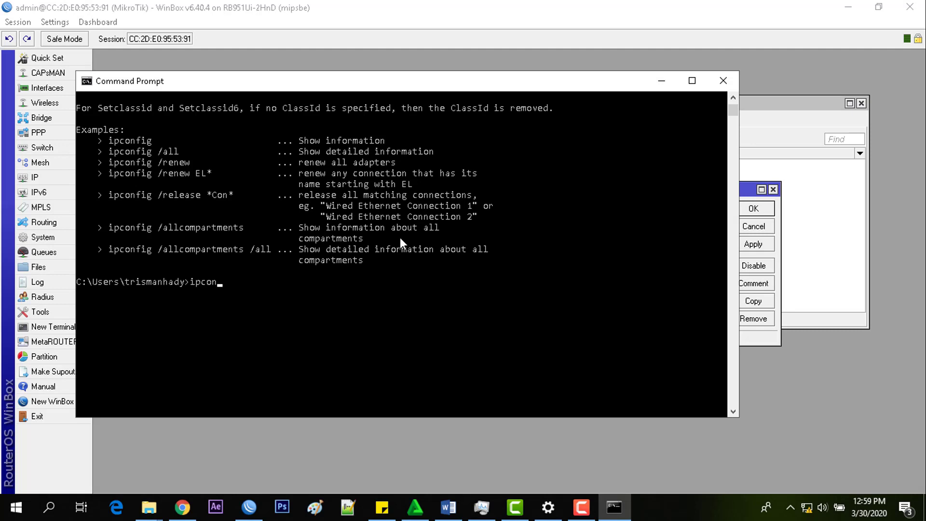
text(figm)
key(BackSpace)
key(BackSpace)
text(/all)
key(Return)
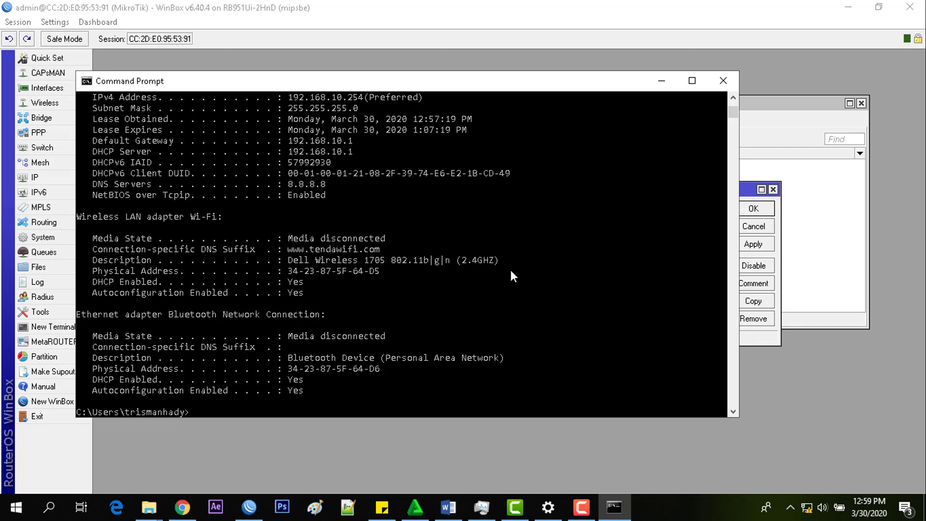
scroll(509, 271, up, 3)
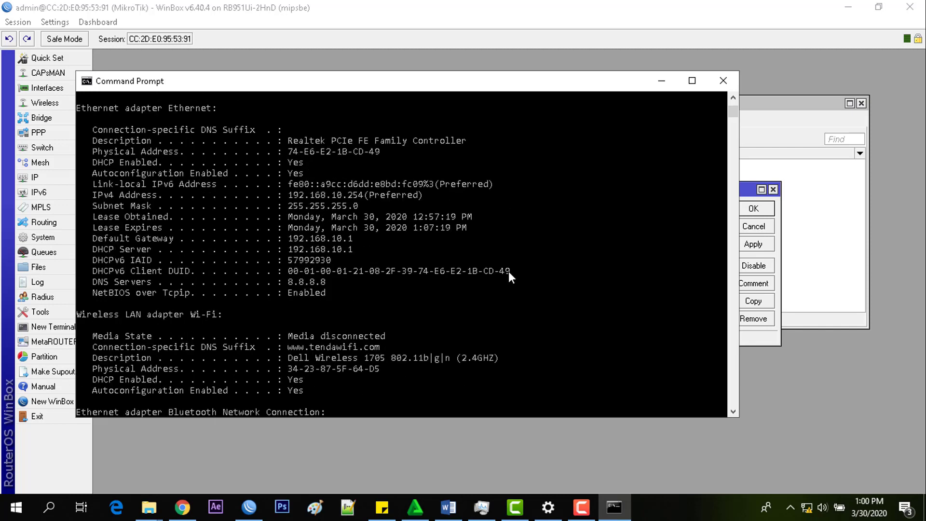
scroll(509, 271, up, 4)
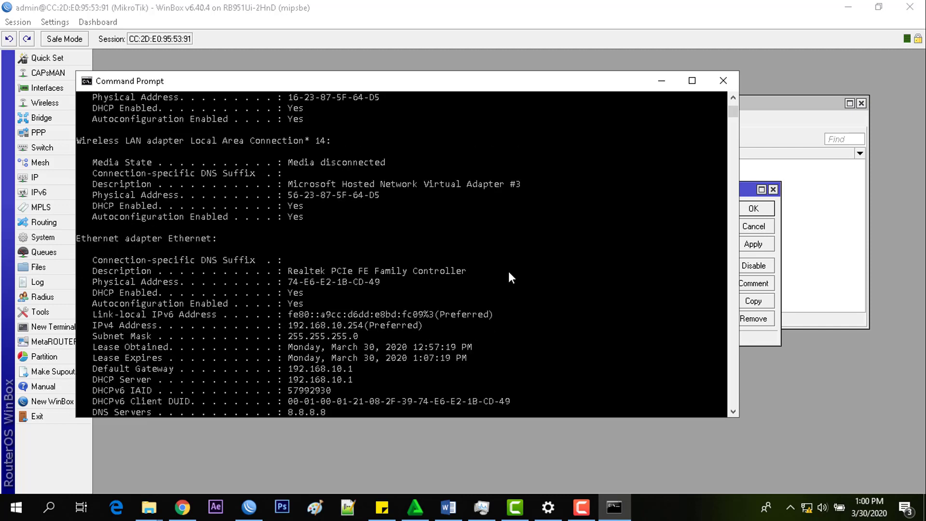
scroll(509, 271, up, 5)
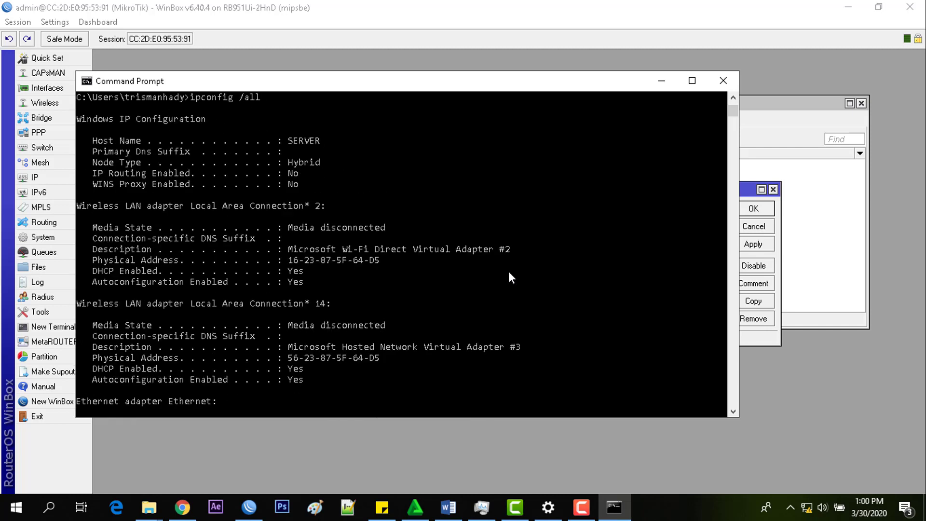
scroll(509, 273, up, 1)
scroll(508, 277, down, 2)
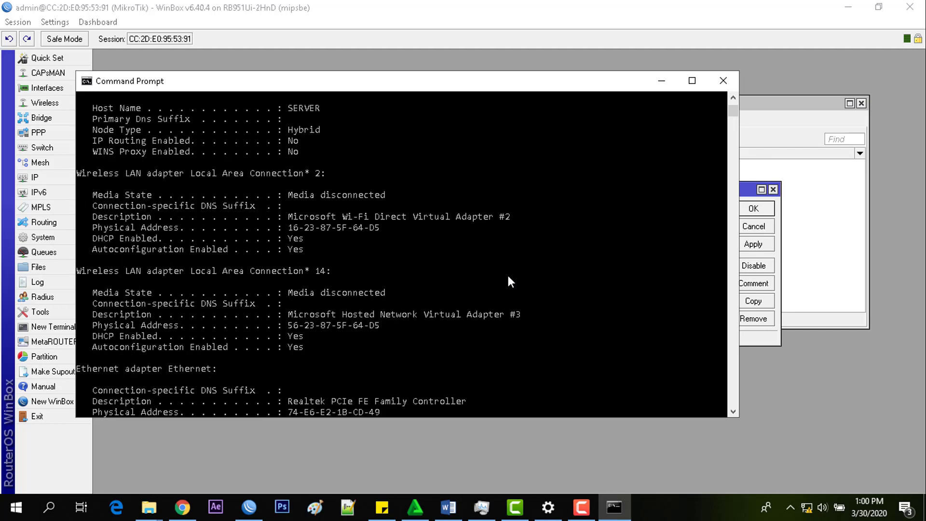
scroll(509, 277, down, 2)
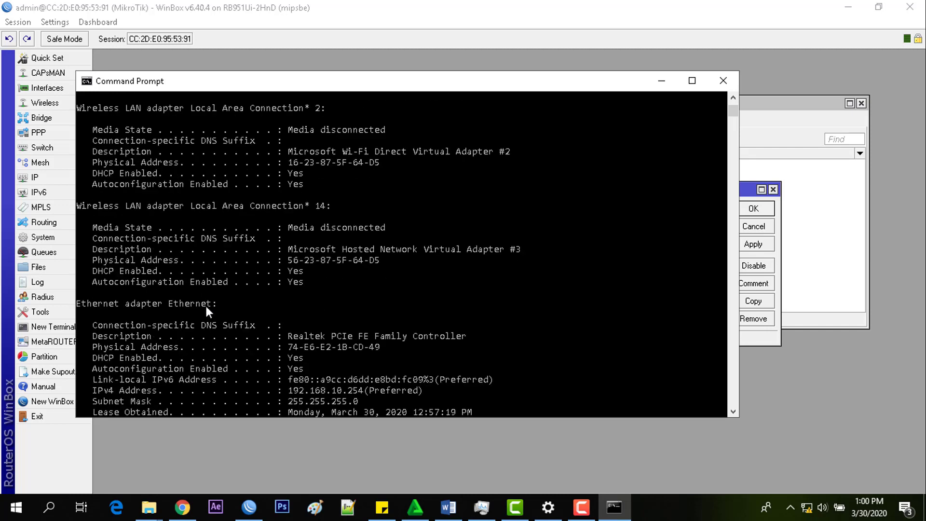
Step: Select and copy the Ethernet adapter's Physical Address from the console output
click(204, 303)
scroll(216, 303, down, 1)
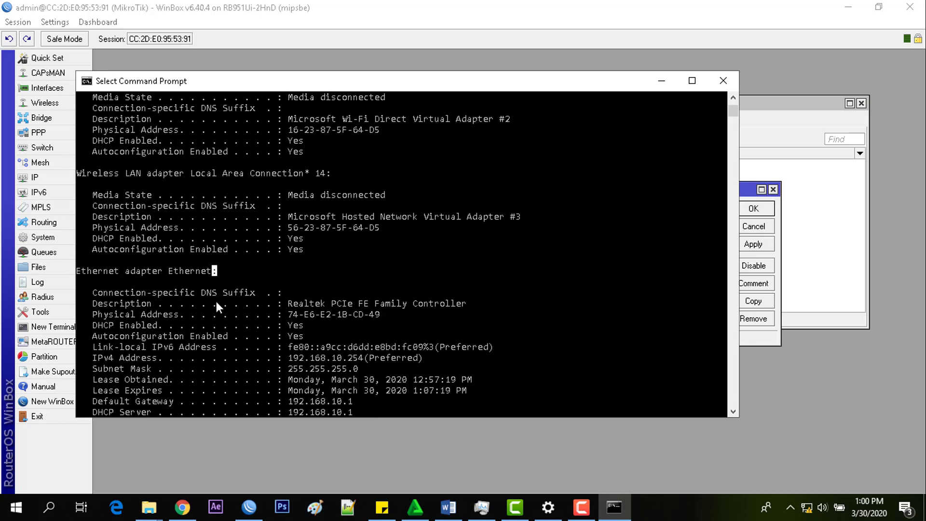
scroll(220, 285, down, 1)
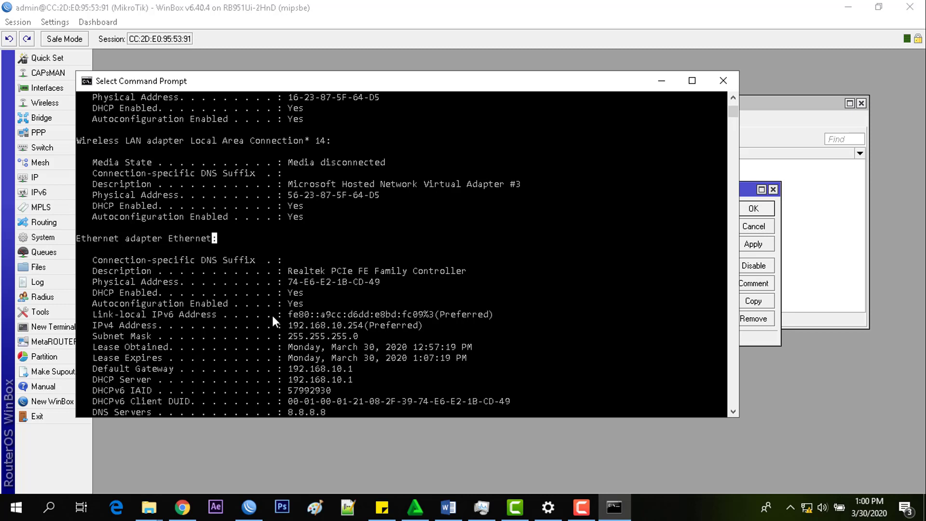
scroll(289, 255, down, 1)
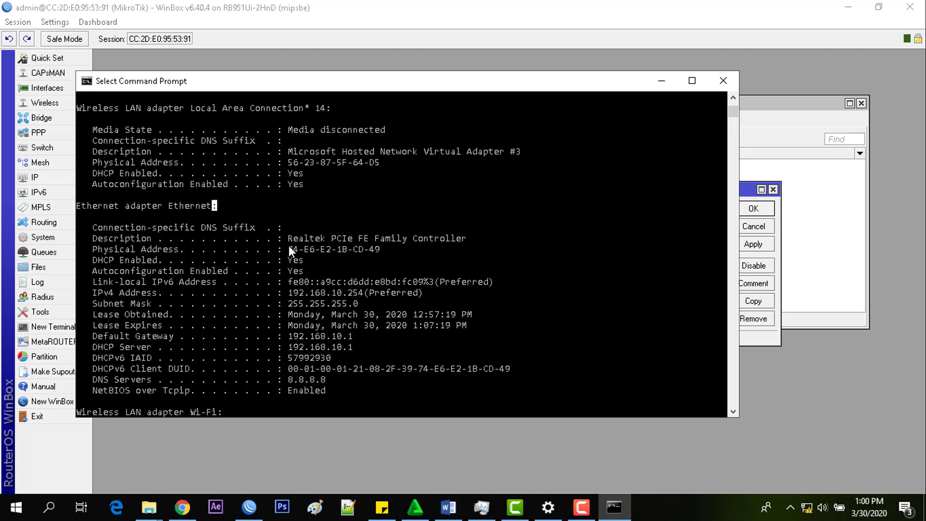
click(290, 247)
click(175, 248)
drag(379, 250, 347, 251)
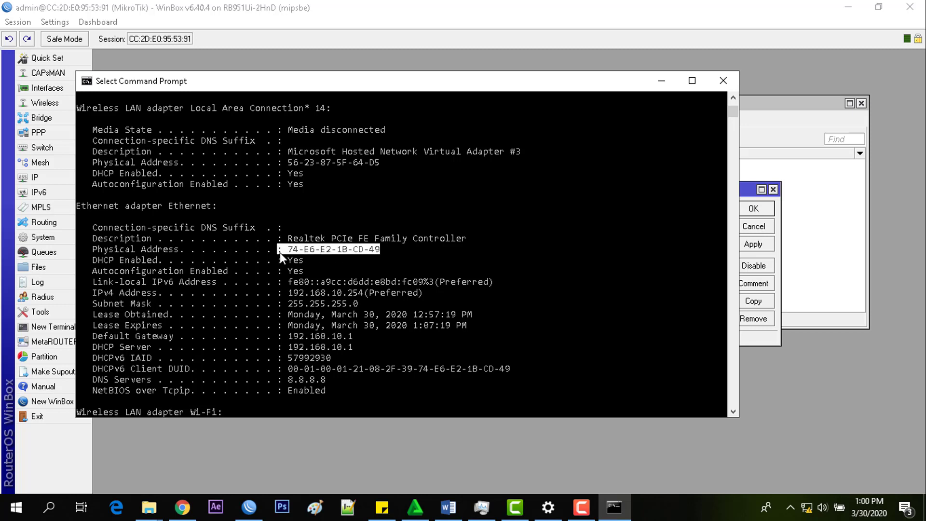
right_click(293, 251)
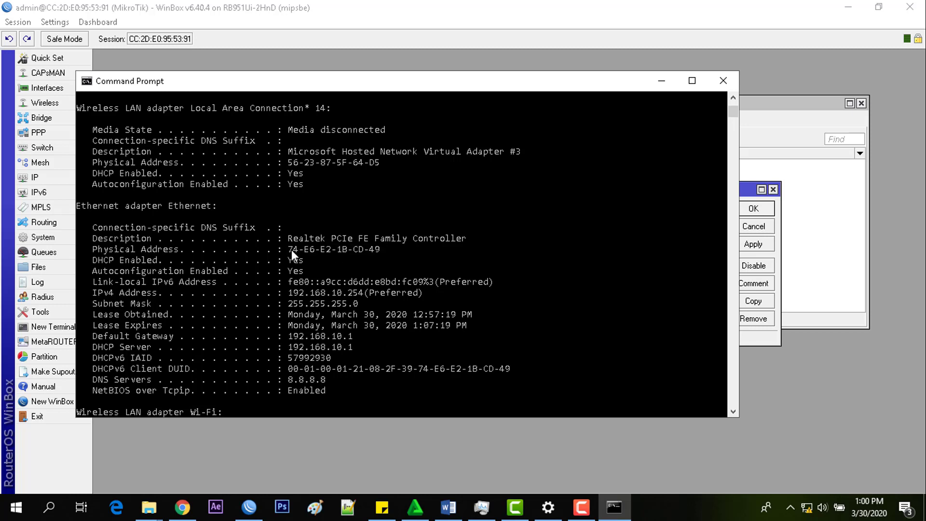
click(747, 188)
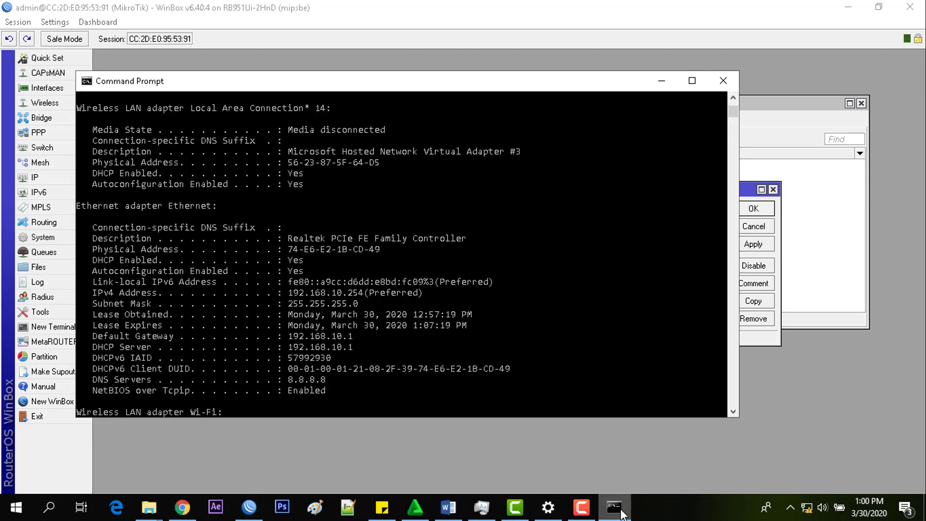
Step: Check the ipconfig output and change the binding MAC's first pair to 74
click(614, 506)
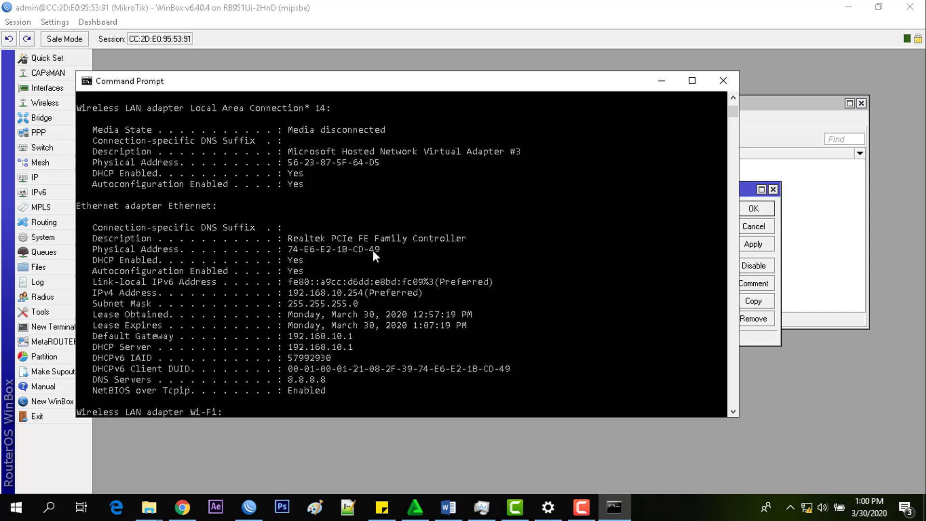
click(751, 187)
click(674, 208)
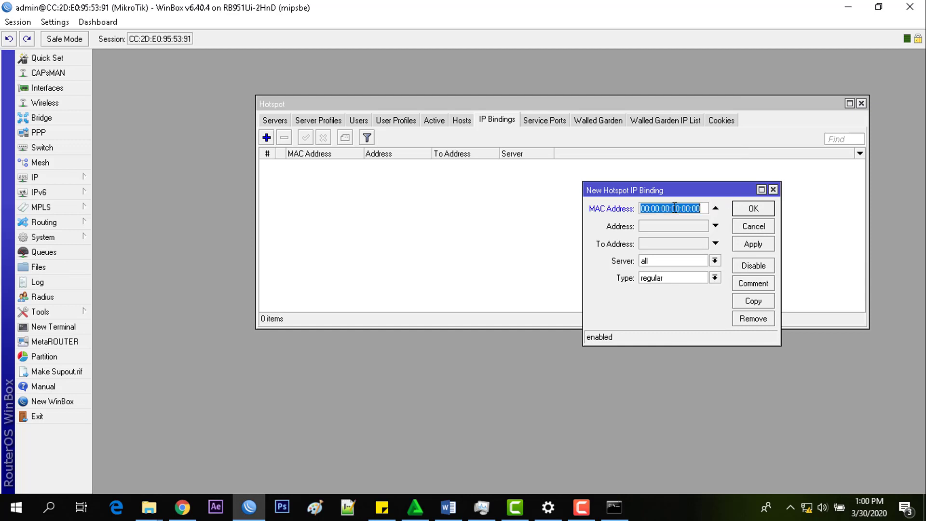
key(Left)
key(Left)
key(Left)
key(Left)
key(Left)
key(Left)
key(Left)
key(Left)
key(Left)
key(Left)
key(Left)
key(Left)
key(Left)
key(Left)
key(Left)
key(Left)
key(Left)
key(Right)
key(Right)
key(BackSpace)
key(BackSpace)
text(74)
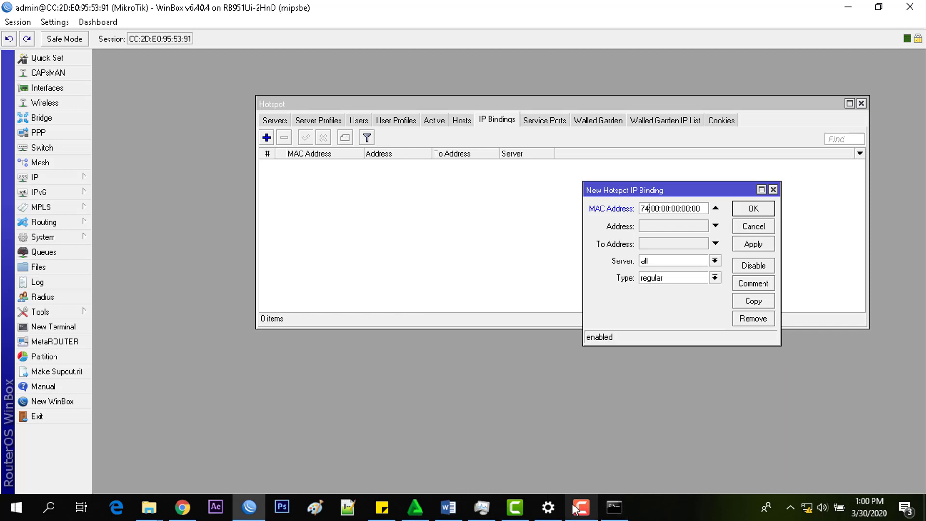
Step: Change the MAC's second pair to E6
click(618, 510)
click(619, 510)
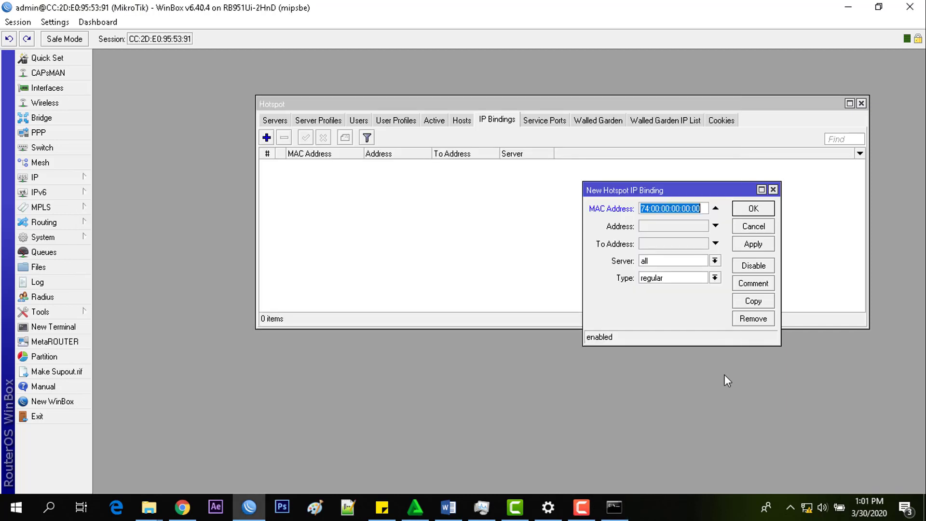
key(End)
key(Left)
key(Left)
key(Left)
key(Left)
key(Left)
key(Left)
key(Left)
key(Left)
key(Left)
key(Left)
key(Left)
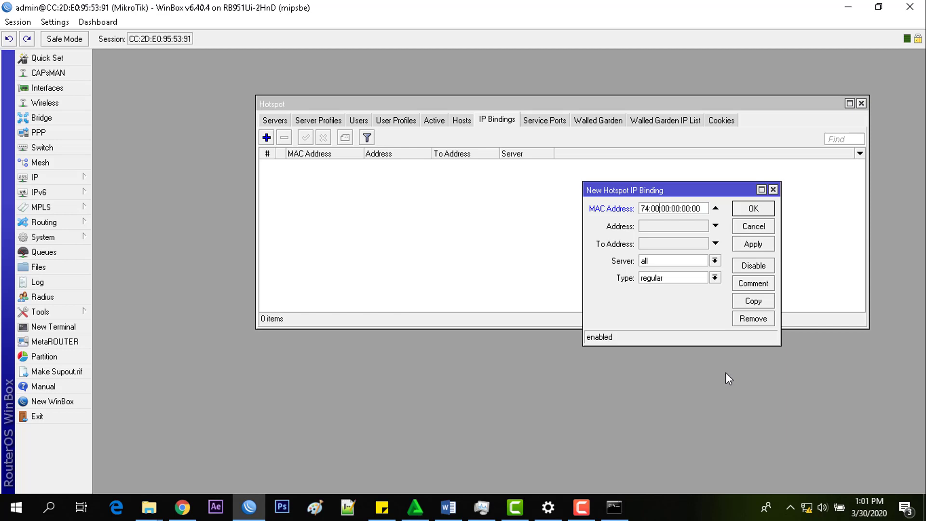
click(616, 515)
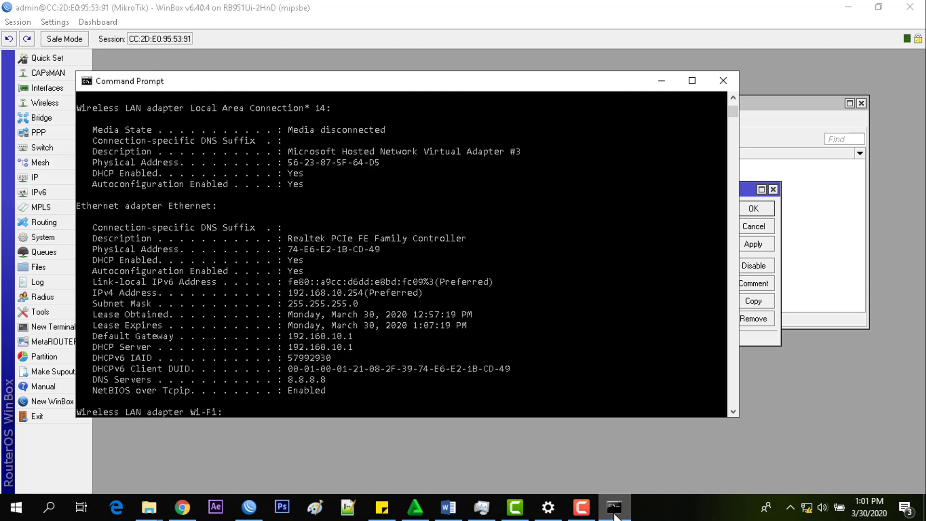
click(616, 511)
key(End)
key(Left)
key(Left)
key(Left)
key(Left)
key(Left)
key(Left)
key(Left)
key(Left)
key(Left)
key(Left)
key(Left)
key(Left)
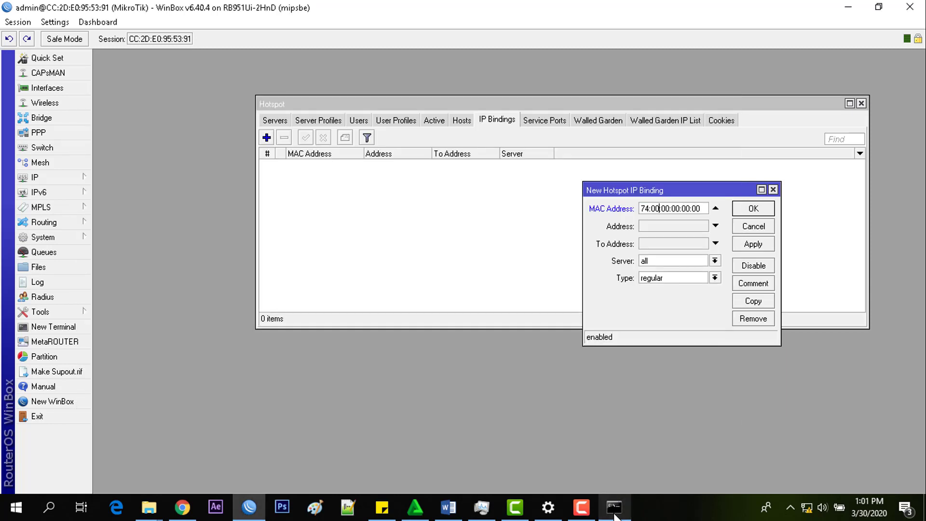
key(BackSpace)
key(BackSpace)
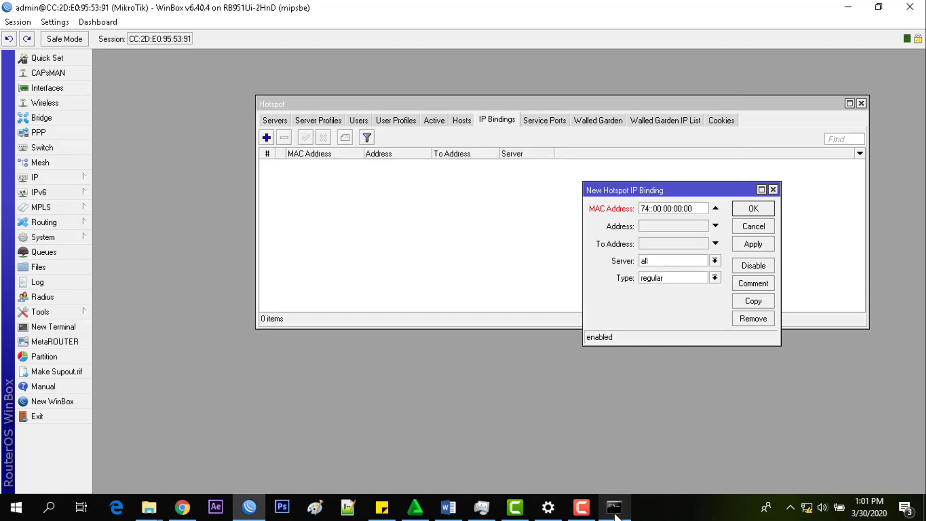
text(E6)
Step: Change the MAC's third pair to E2
click(612, 514)
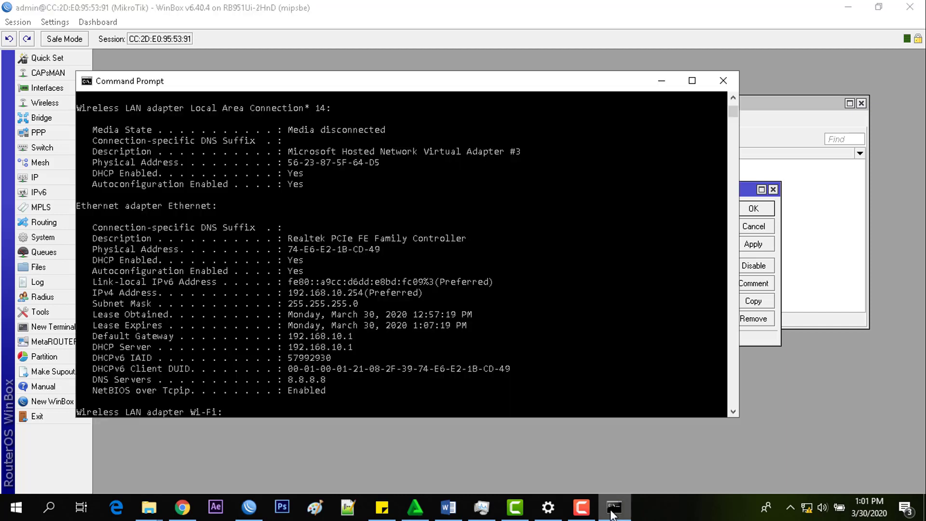
click(612, 514)
key(Tab)
key(Tab)
key(Tab)
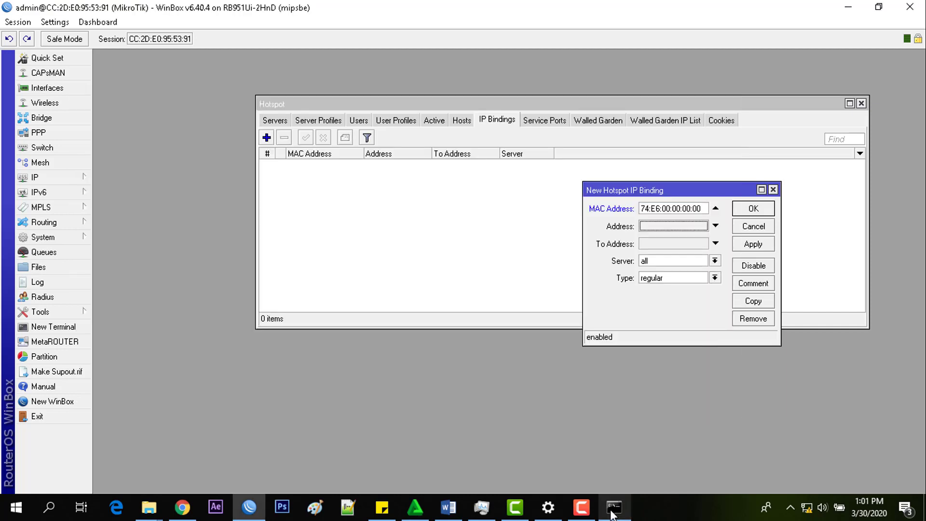
click(672, 208)
key(BackSpace)
key(BackSpace)
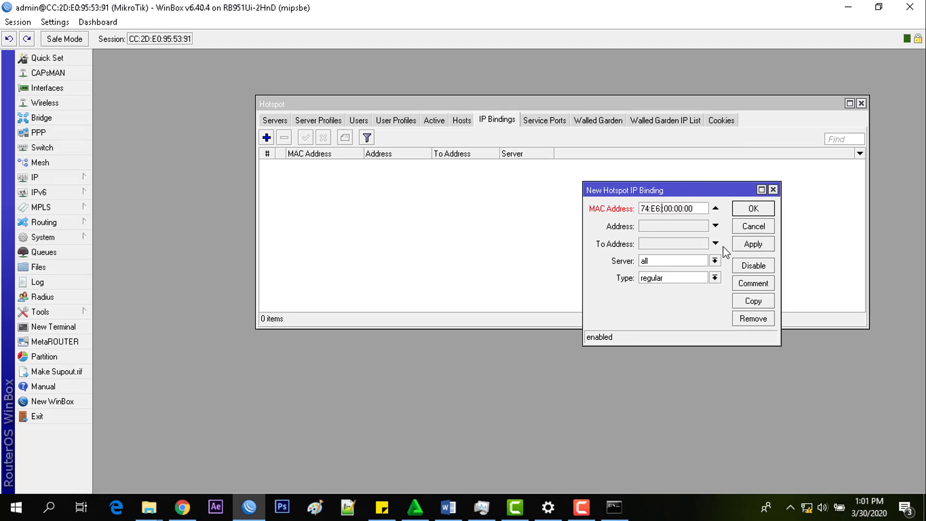
text(e2)
key(BackSpace)
key(BackSpace)
text(E2:)
Step: Change the MAC's fourth and fifth pairs to 1B and CD
click(612, 510)
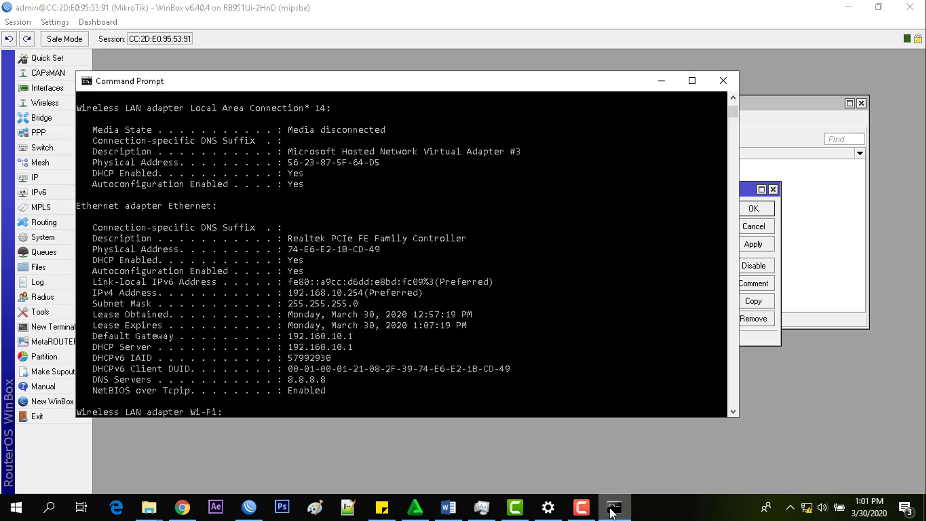
click(611, 510)
key(Left)
key(Left)
key(Left)
key(Left)
key(Left)
key(Left)
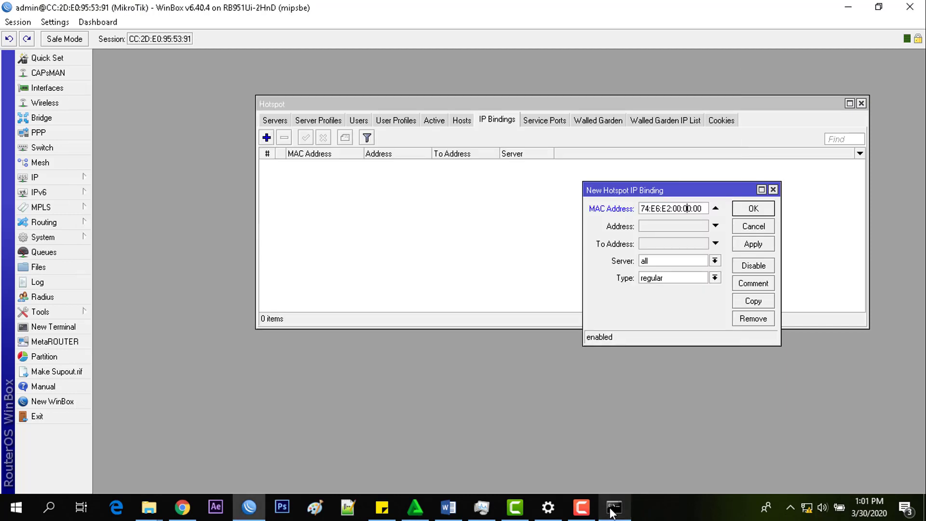
key(BackSpace)
key(BackSpace)
text(1B)
click(613, 507)
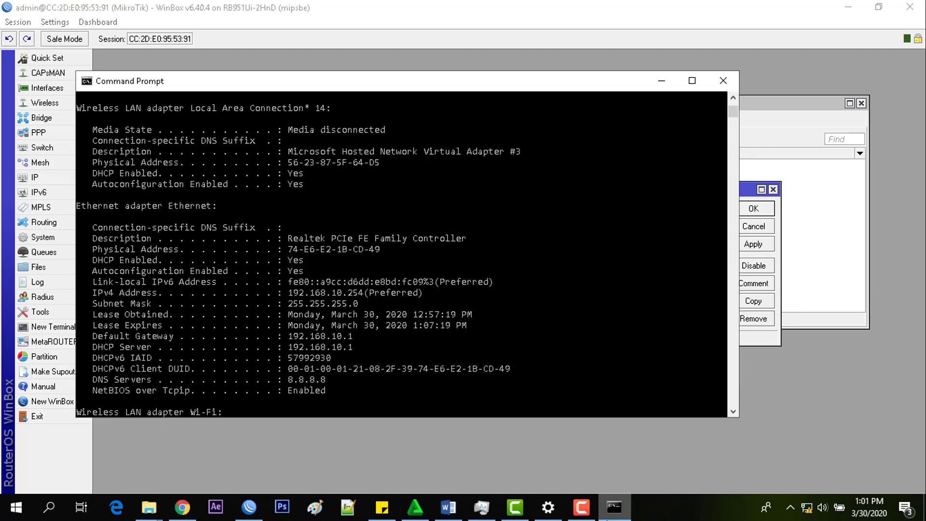
click(608, 516)
key(Left)
key(Left)
key(Left)
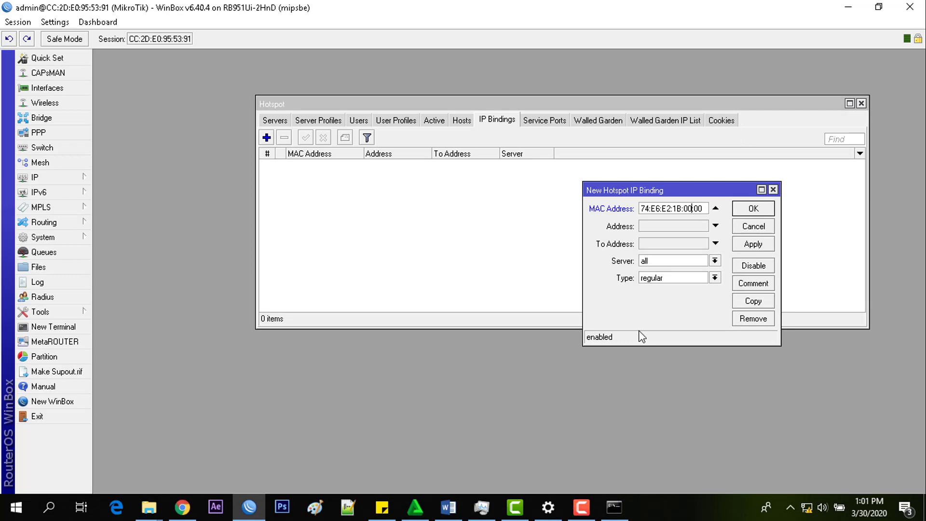
key(BackSpace)
key(BackSpace)
text(CD)
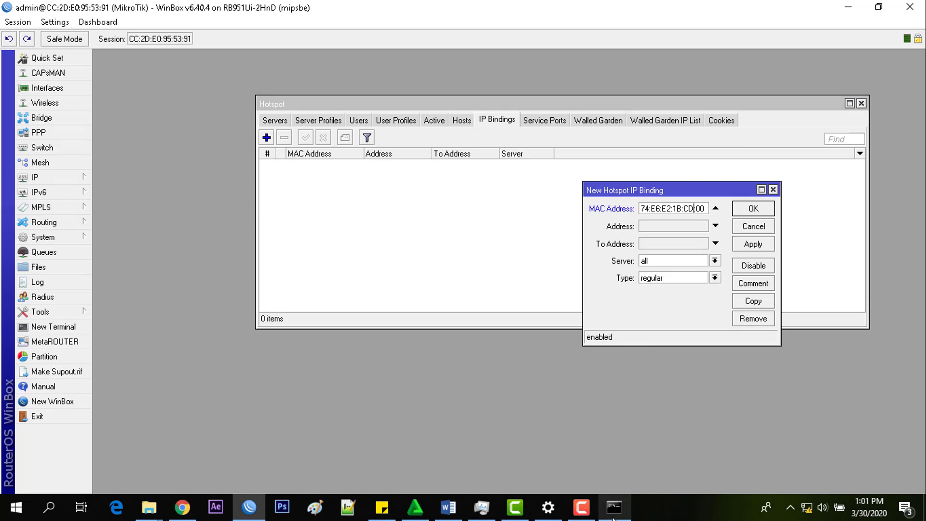
Step: Change the MAC's last pair to 49, completing 74:E6:E2:1B:CD:49
click(614, 517)
click(614, 517)
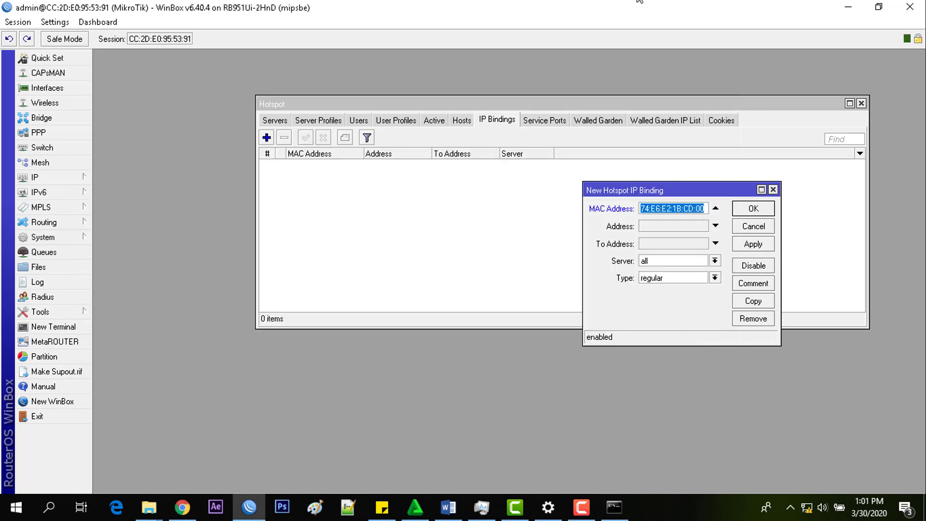
key(End)
key(BackSpace)
key(BackSpace)
text(4)
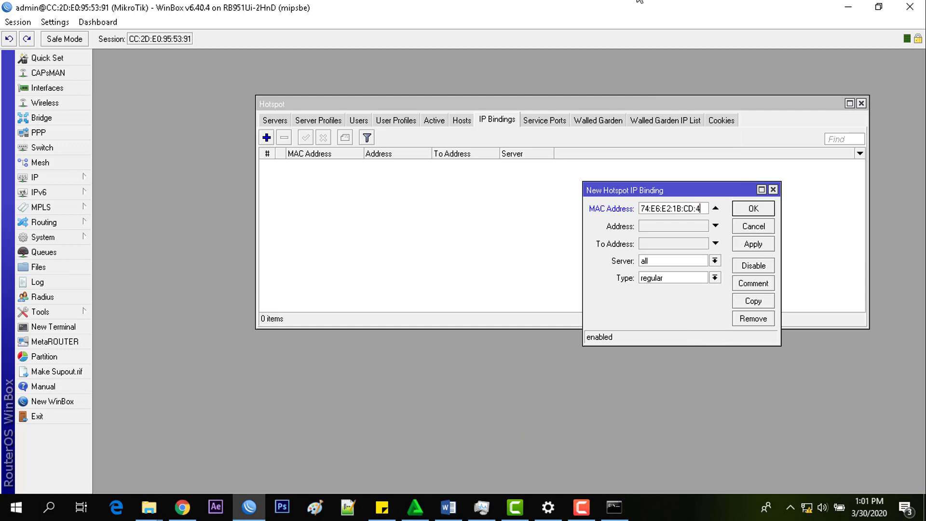
text(9)
click(680, 279)
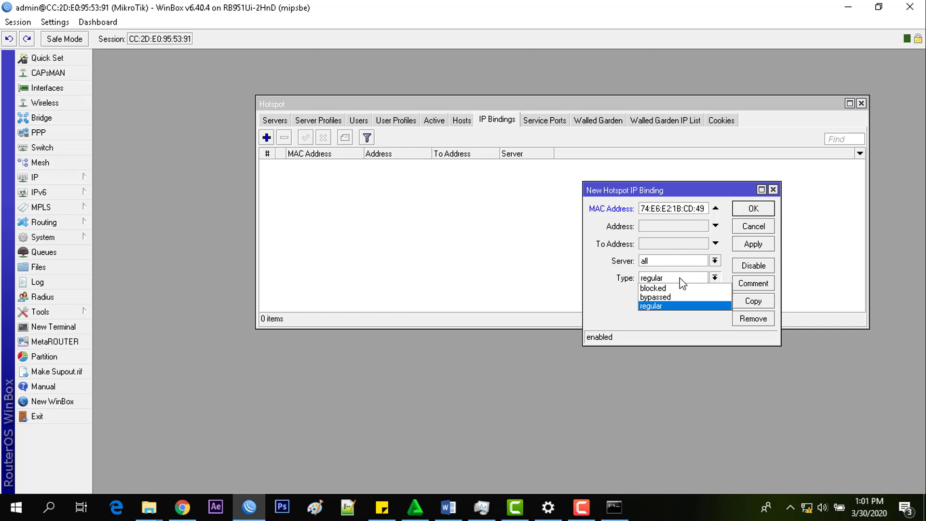
Step: Set the binding type to bypassed, save it, and check the new 74:E6:E2:1B:CD:49 entry
click(676, 297)
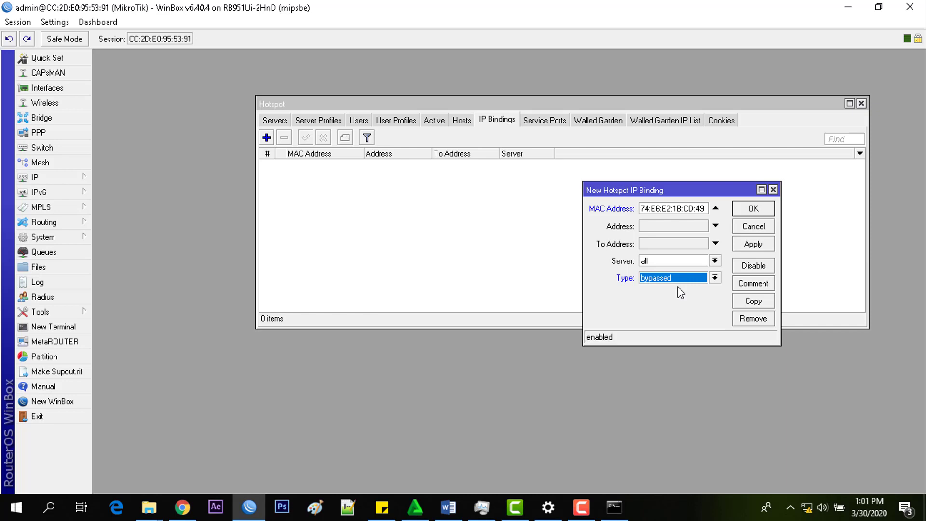
click(752, 209)
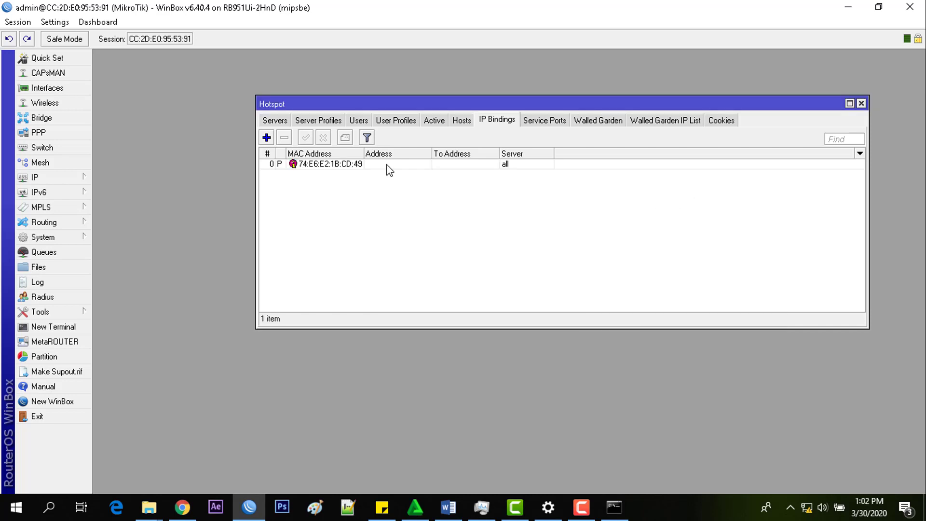
click(386, 164)
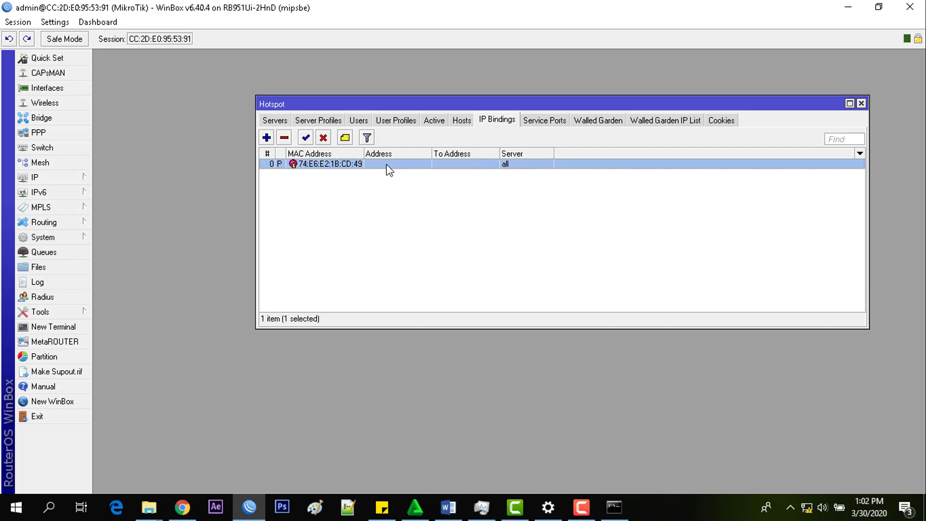
click(400, 192)
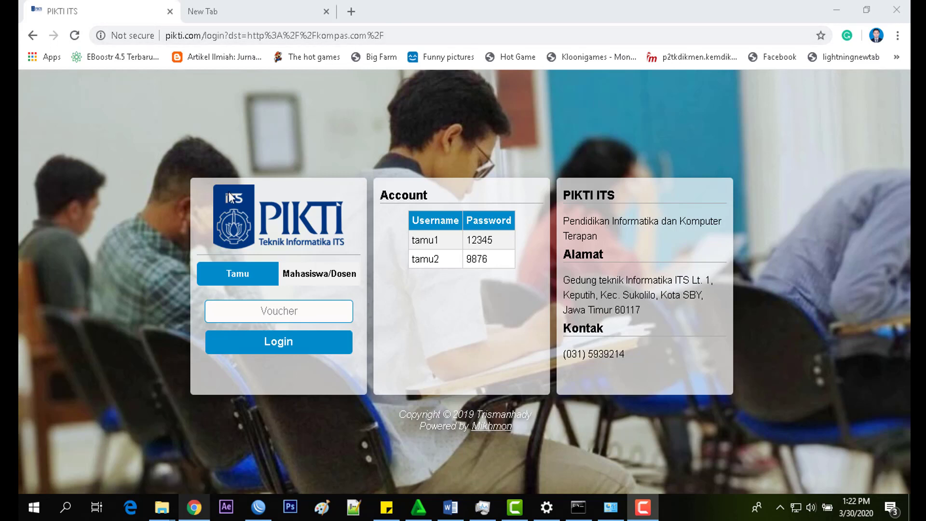
Step: Toggle the login page between the Mahasiswa/Dosen and Tamu forms, then go to the New Tab
click(317, 284)
click(256, 285)
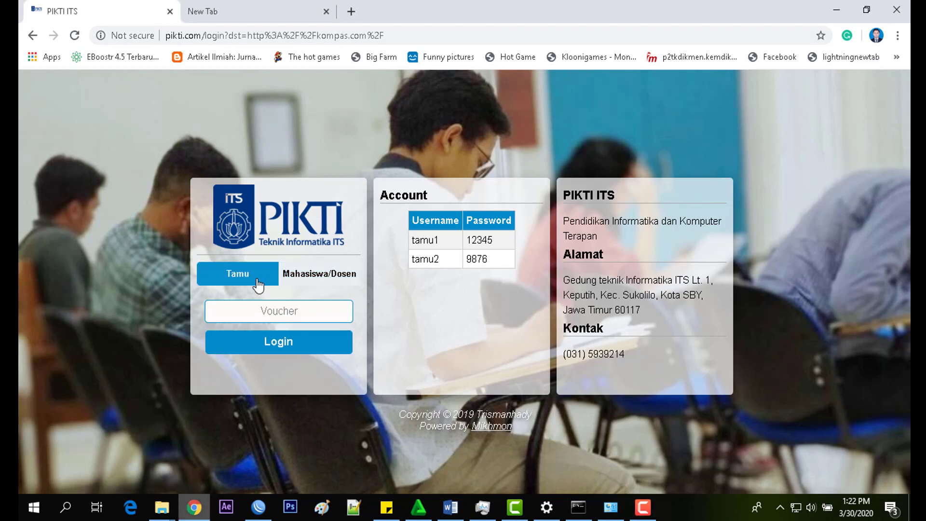
click(300, 283)
click(260, 285)
click(299, 282)
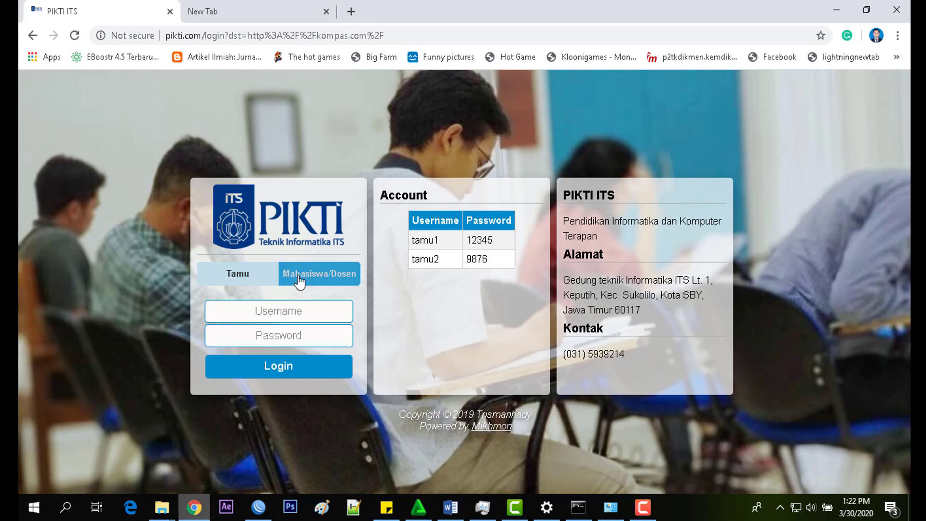
click(256, 285)
click(287, 285)
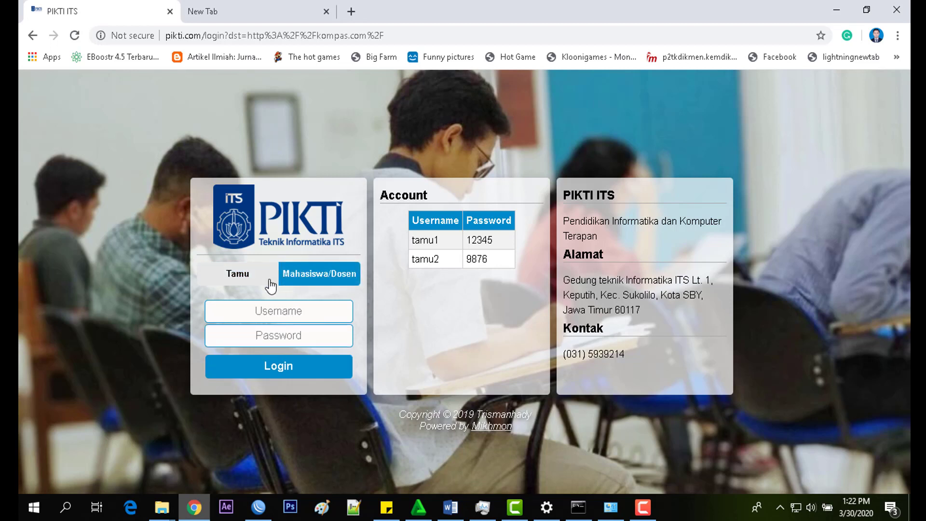
click(269, 282)
click(298, 282)
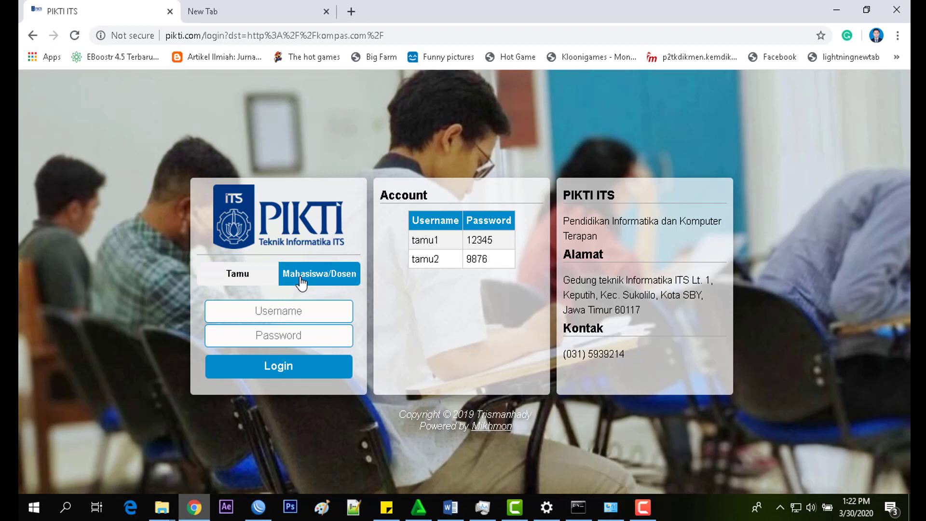
click(244, 284)
click(299, 282)
click(241, 275)
click(247, 19)
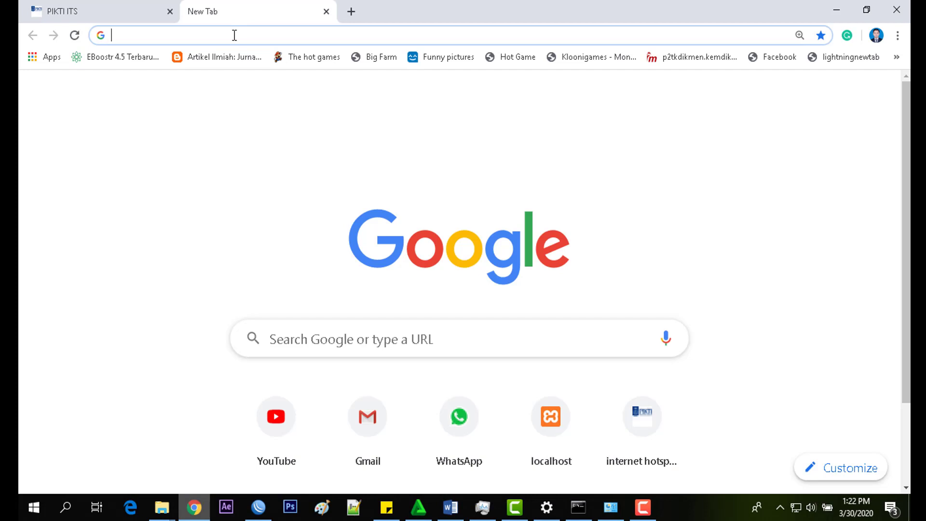
Step: Load kompas.com, dismiss its notification prompt, and return to WinBox
text(ko)
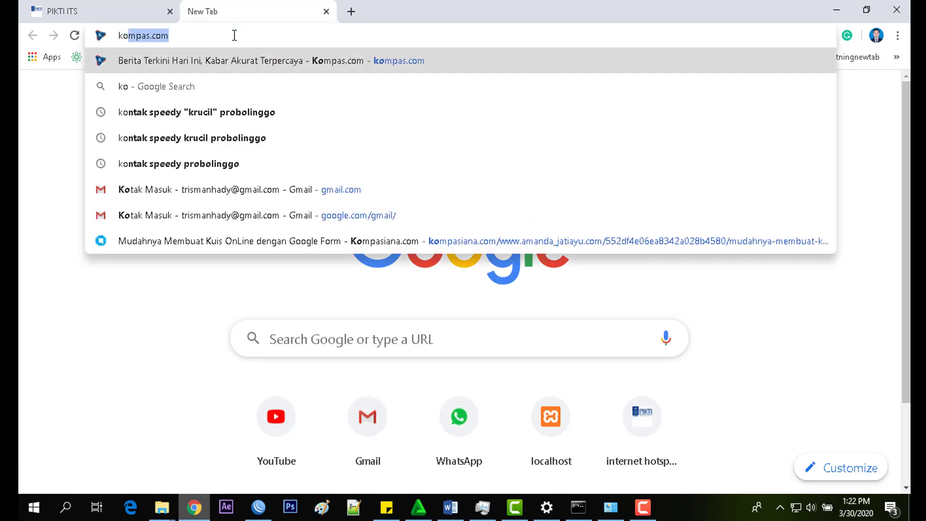
text(mpas.com)
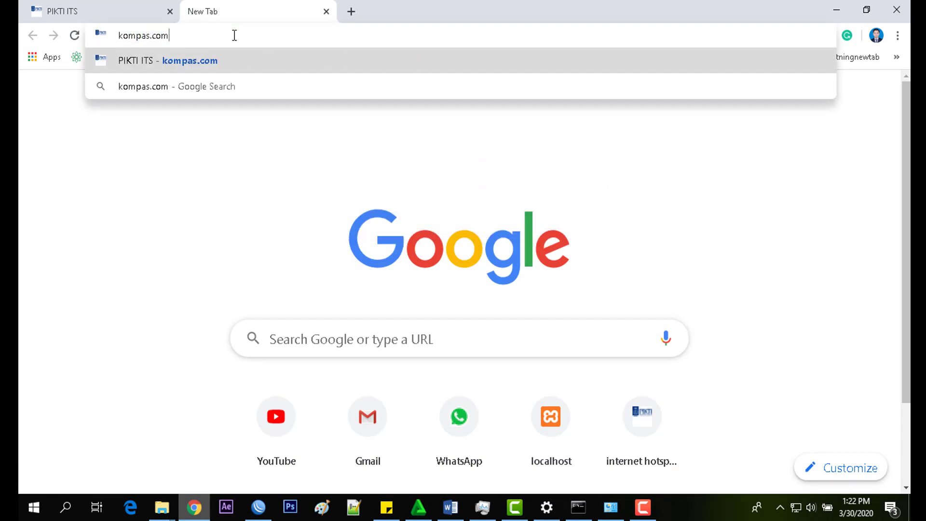
key(Return)
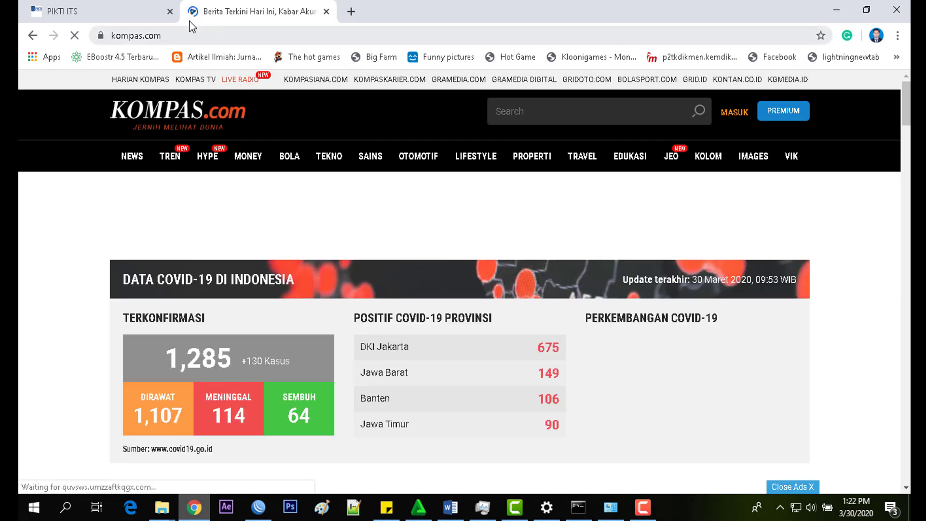
click(142, 6)
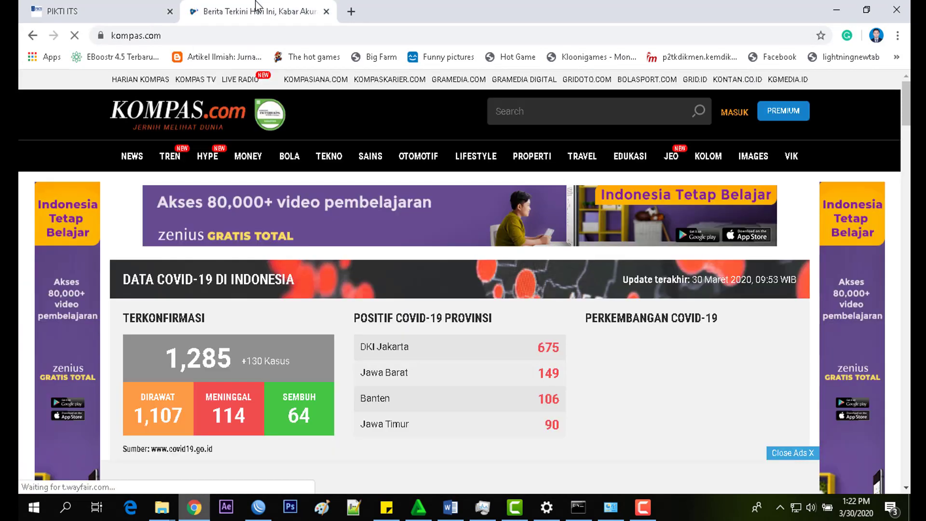
click(256, 7)
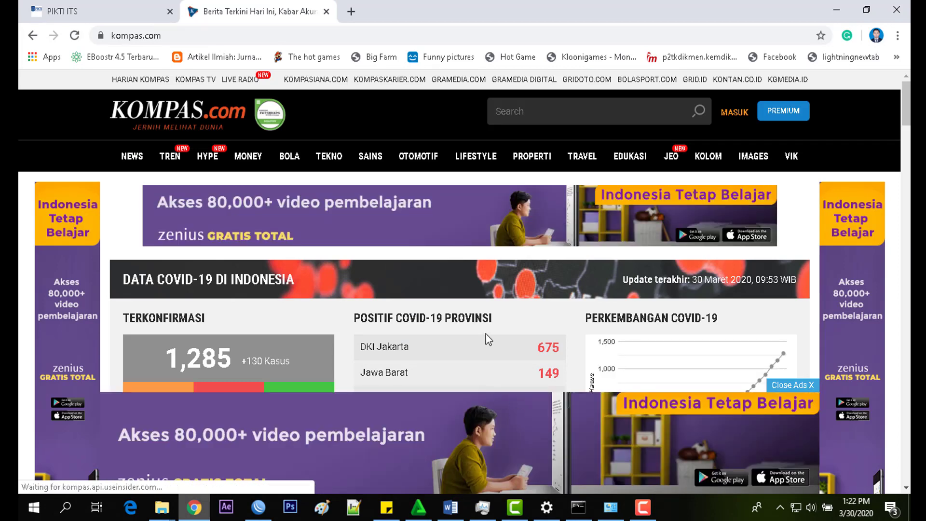
scroll(455, 319, down, 1)
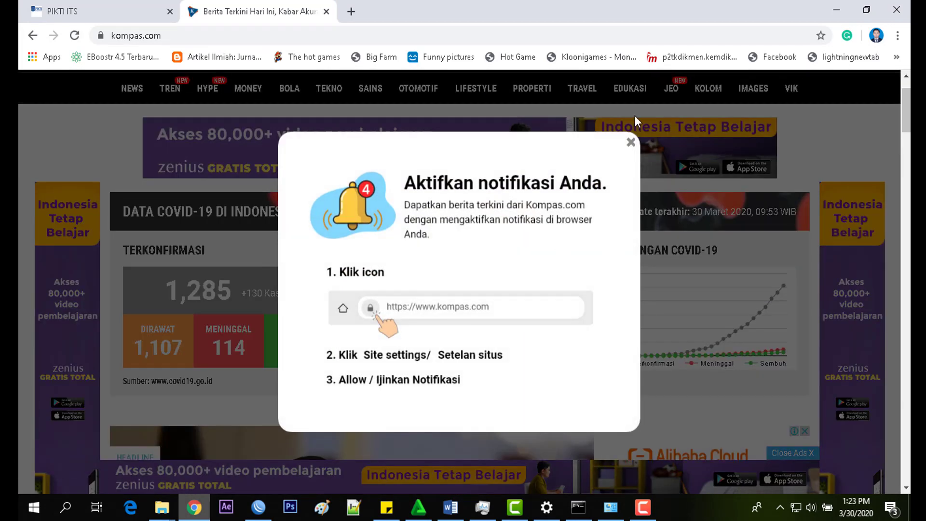
click(631, 143)
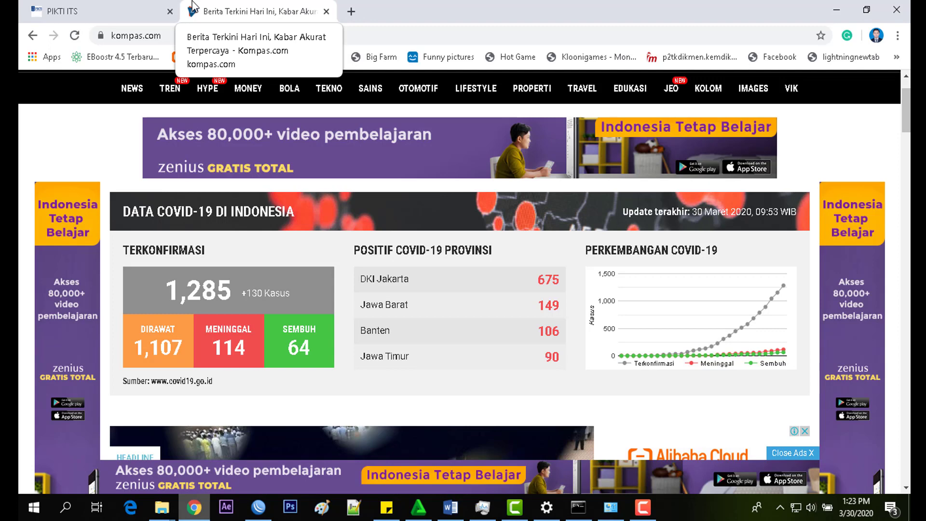
click(249, 512)
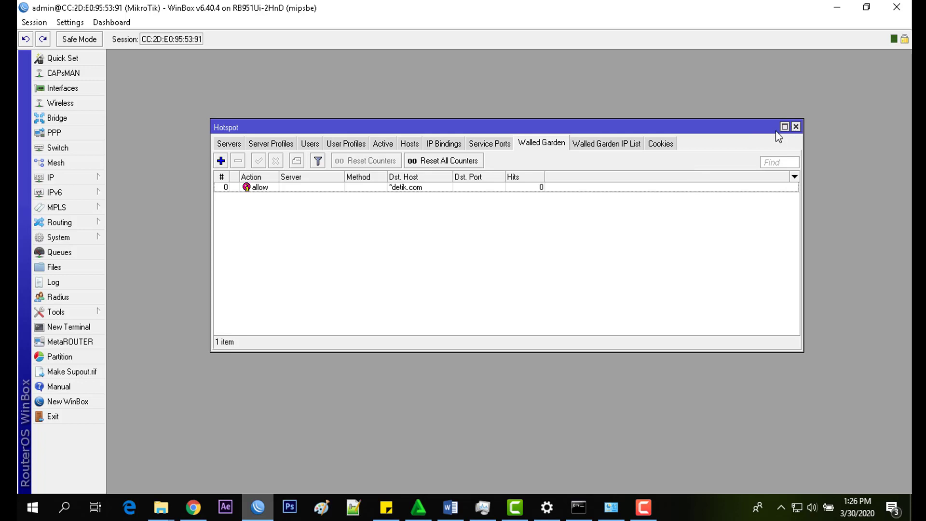
Step: Delete the *detik.com Walled Garden rule and disable the laptop's bypassed IP binding
click(289, 188)
click(238, 161)
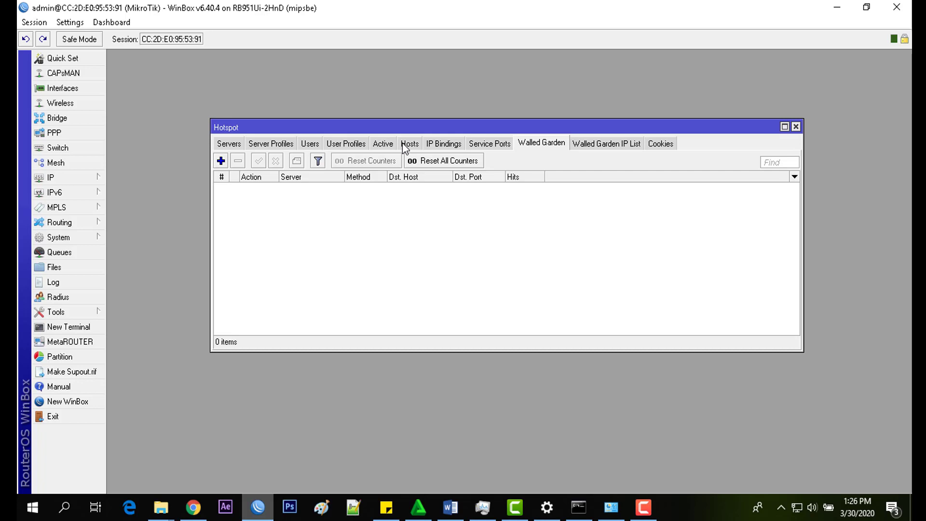
click(409, 145)
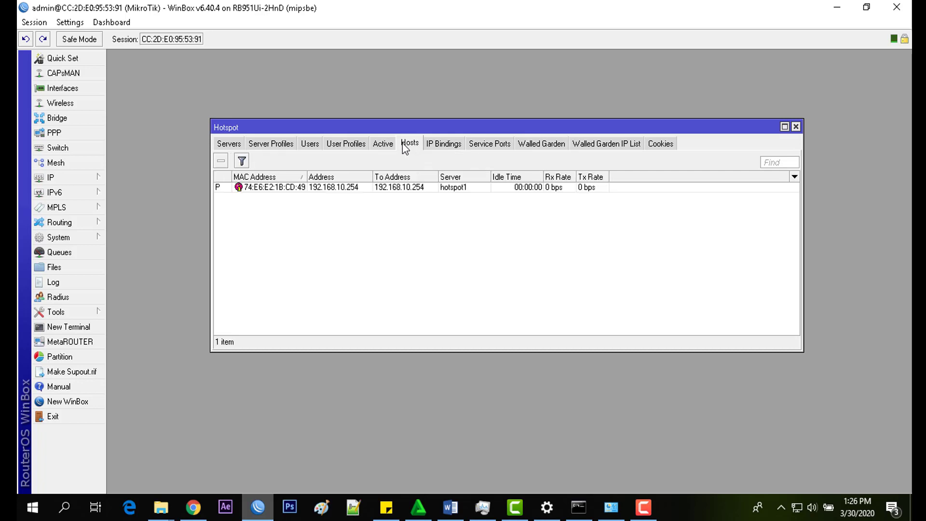
click(456, 145)
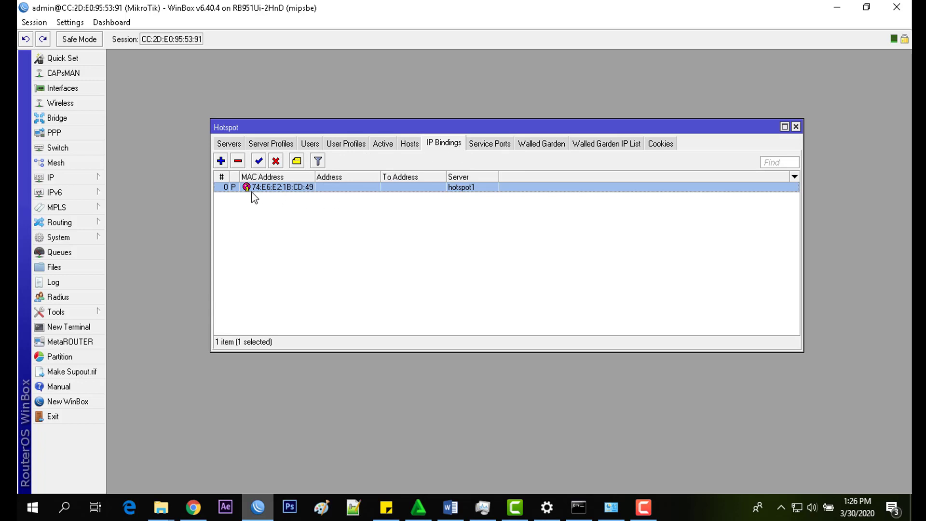
click(275, 161)
click(362, 267)
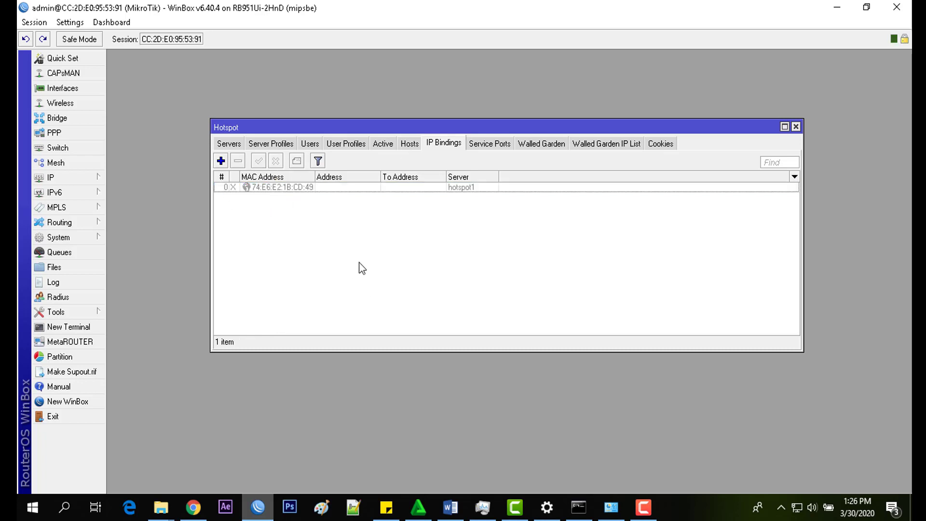
click(193, 506)
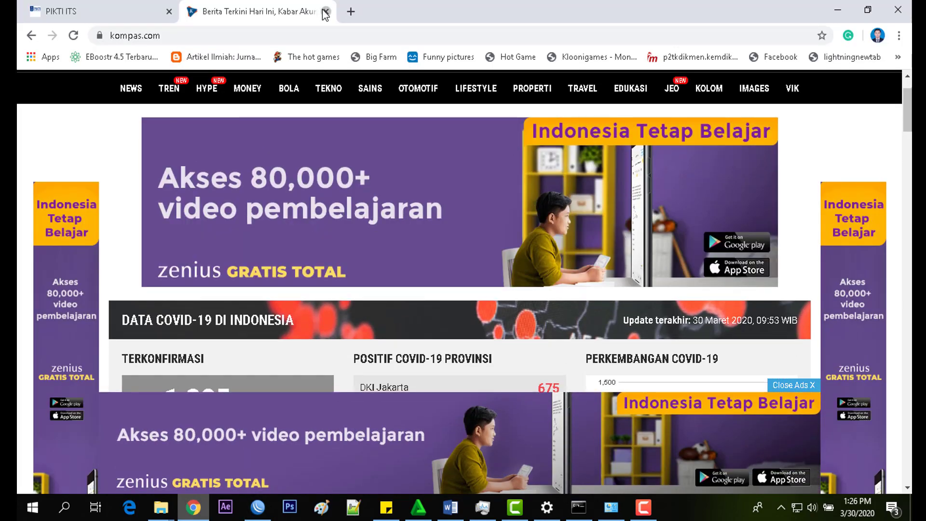
Step: Close the kompas tab, reload the login page, and retry kompas.com in a new tab
click(326, 11)
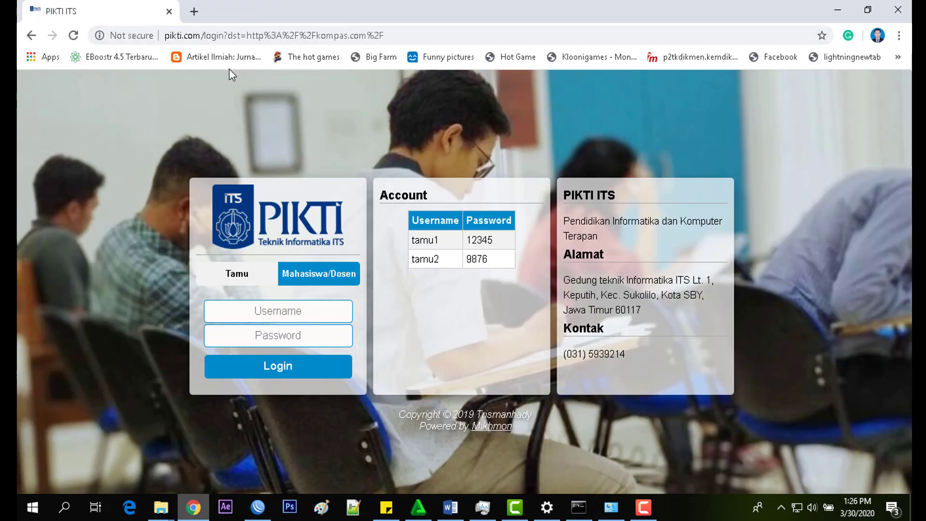
key(F5)
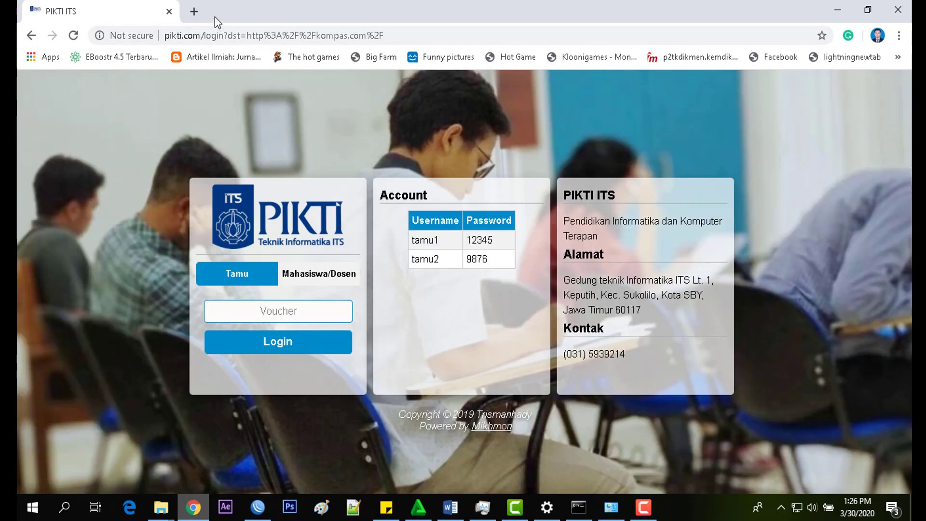
click(194, 11)
text(k)
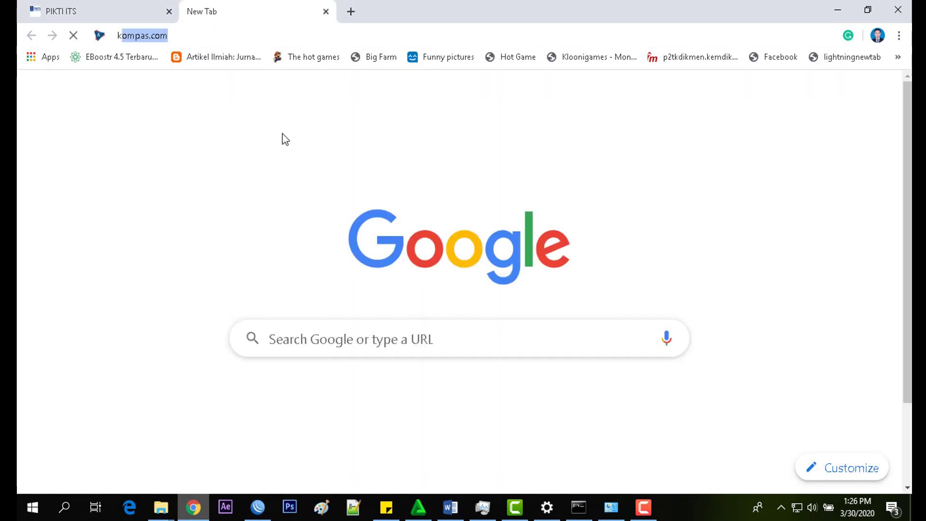
text(om)
key(Return)
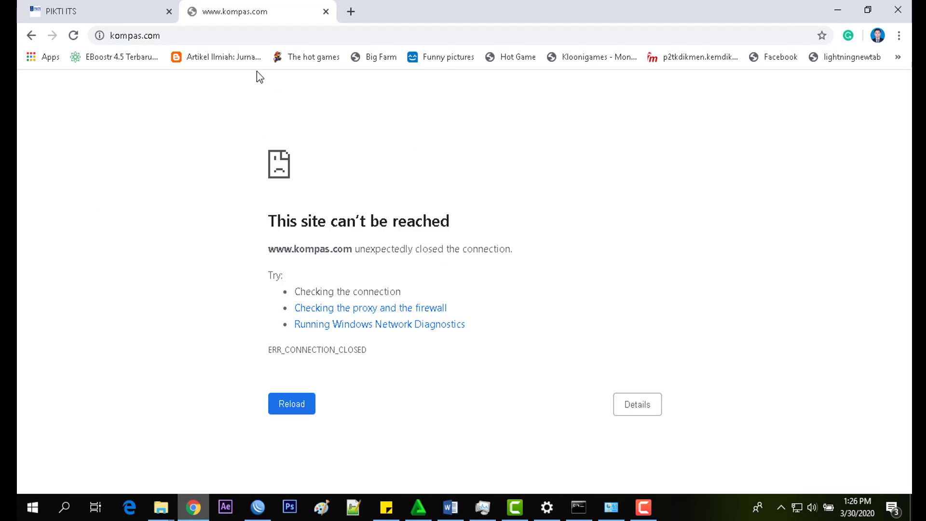
Step: Try detik.com in another new tab, which fails with ERR_CONNECTION_CLOSED
click(347, 17)
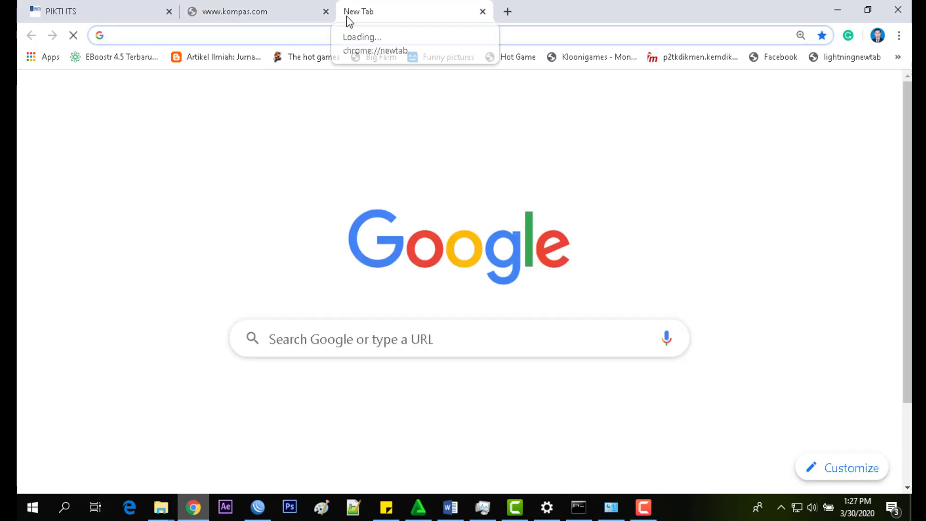
text(e)
key(BackSpace)
key(BackSpace)
text(detik.com)
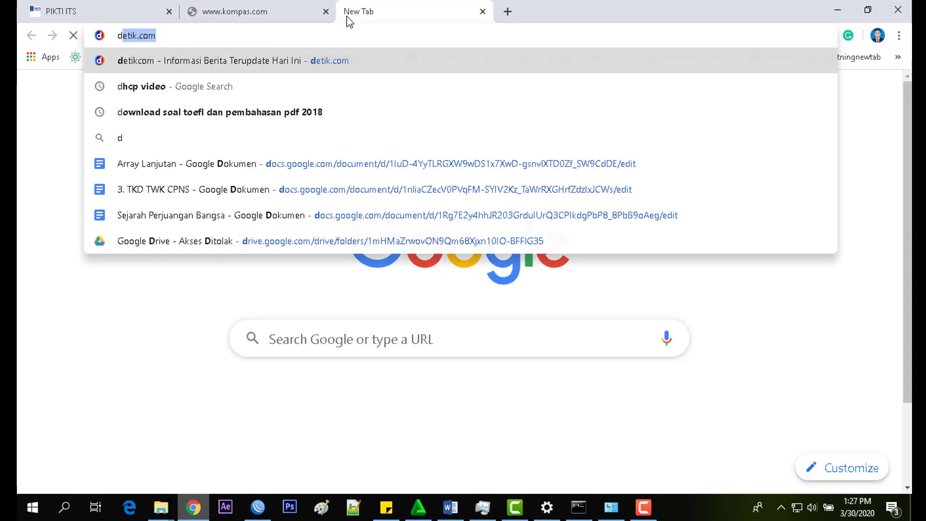
key(Return)
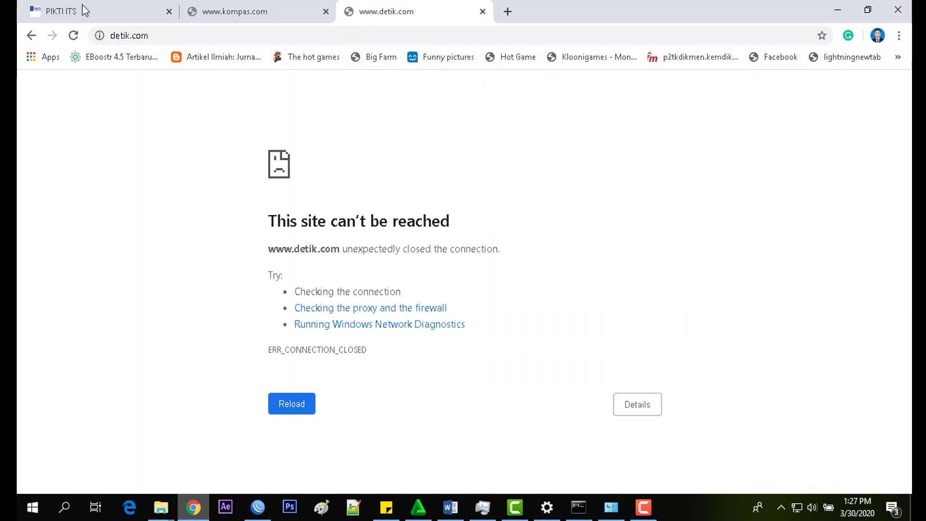
key(alt+Tab)
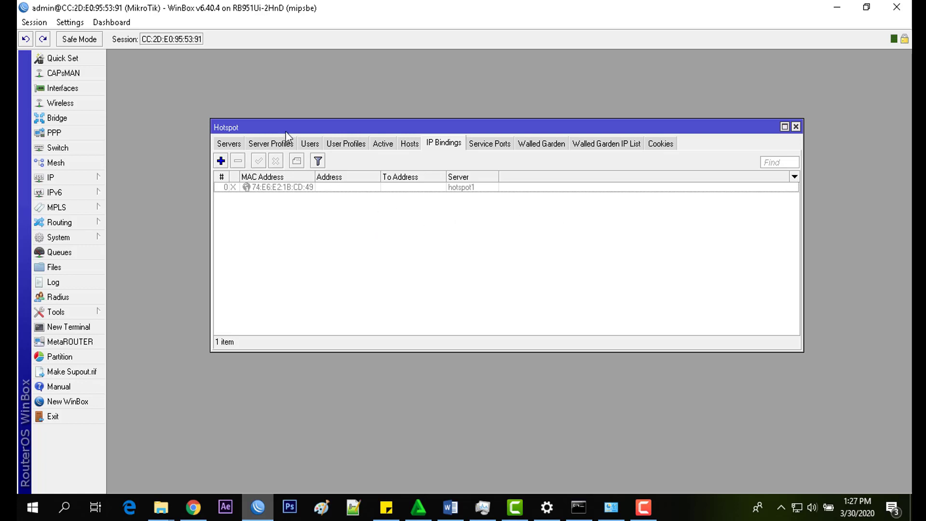
Step: Add a Walled Garden allow rule with Dst. Host *detik.com and apply it
drag(486, 127, 463, 122)
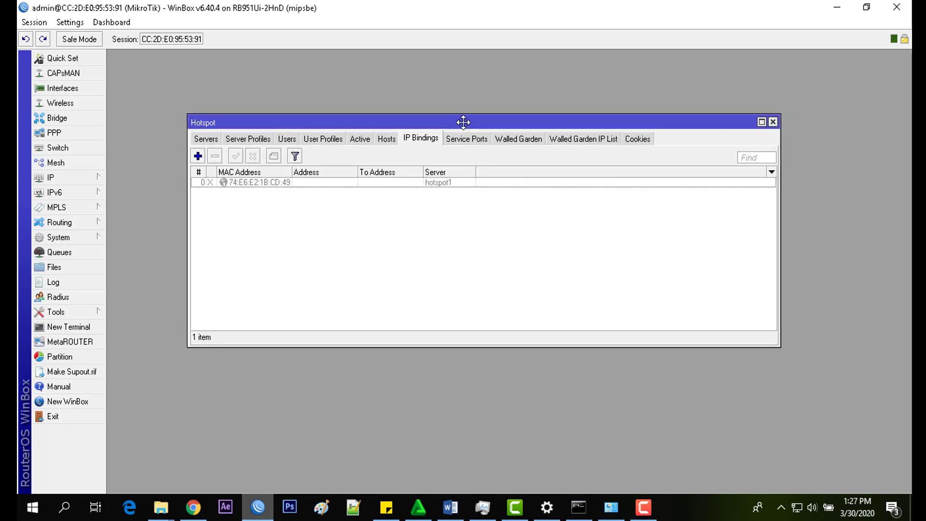
click(515, 146)
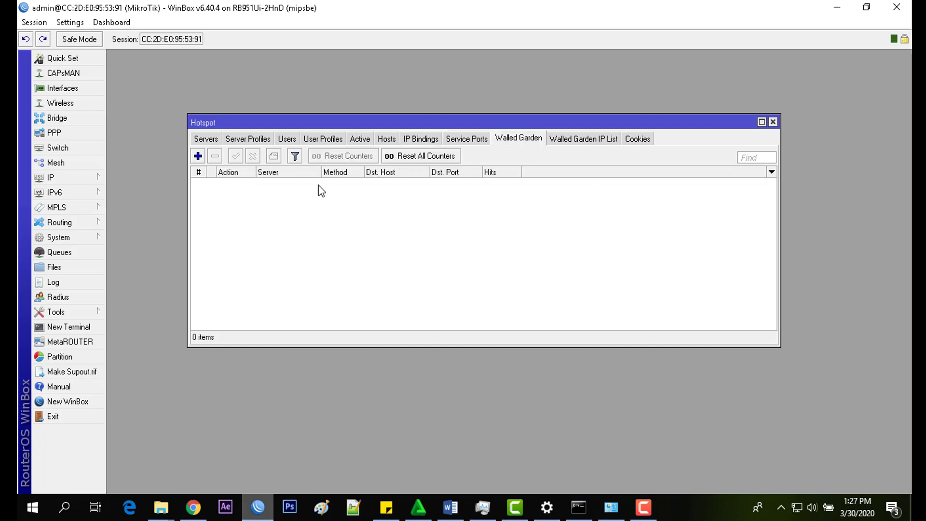
click(198, 158)
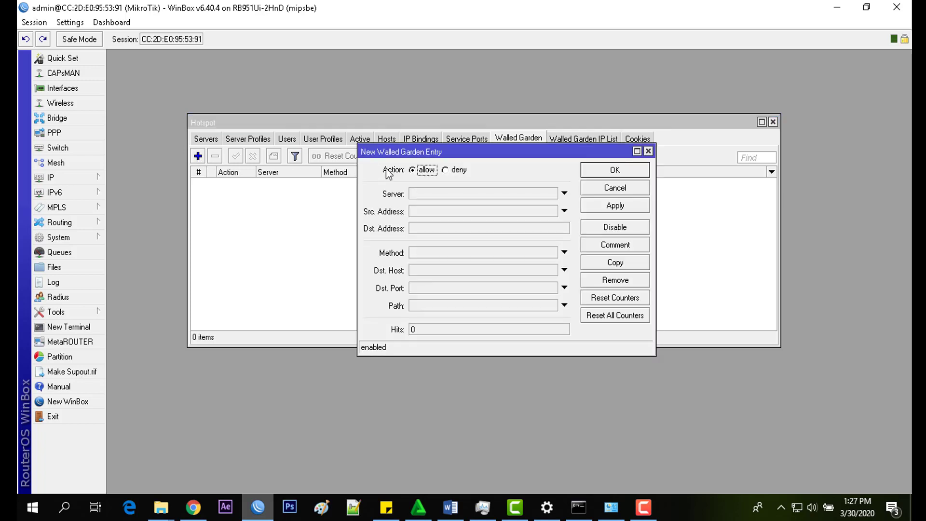
click(420, 271)
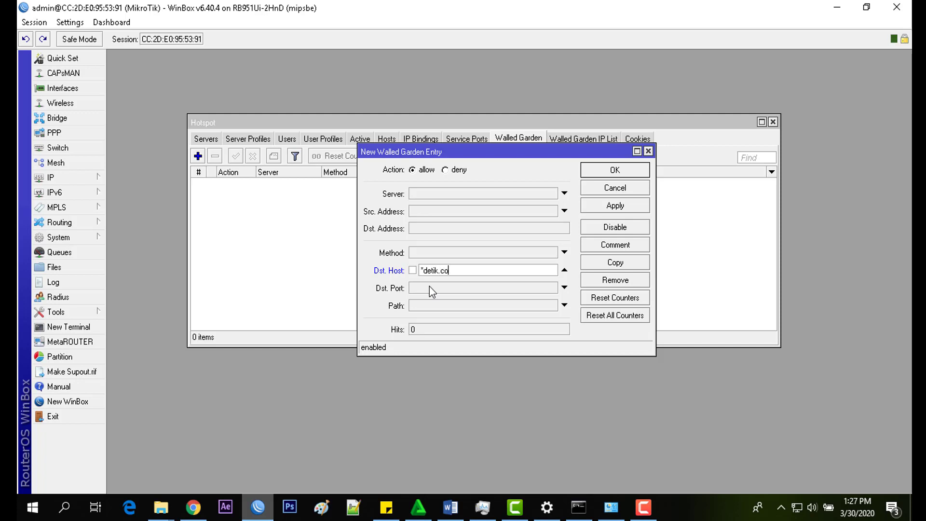
text(m)
click(610, 206)
click(603, 172)
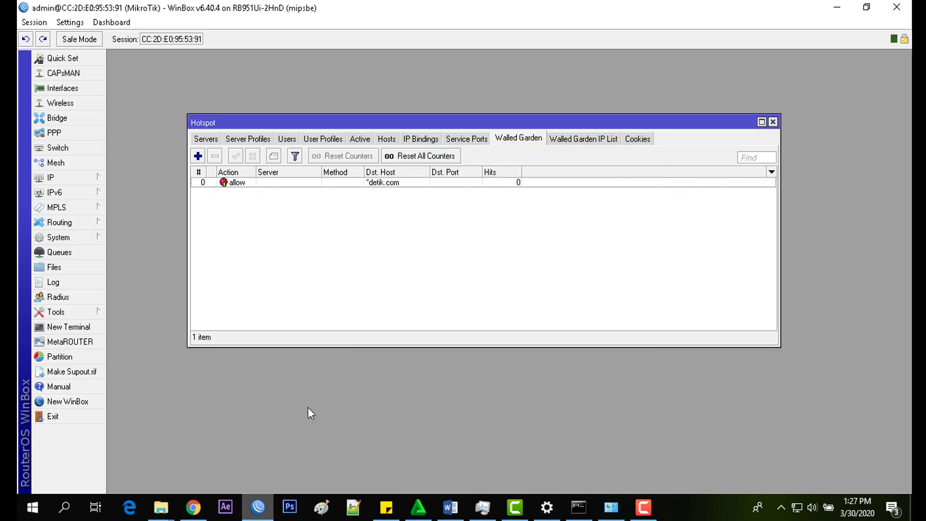
Step: In Chrome, check the PIKTI ITS tab, reload kompas.com, and return to the detik.com tab
click(193, 506)
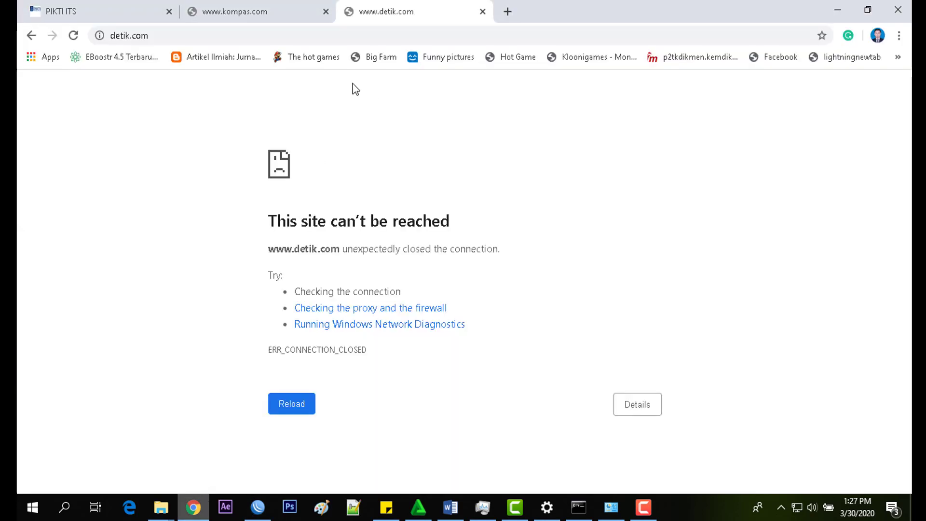
click(132, 7)
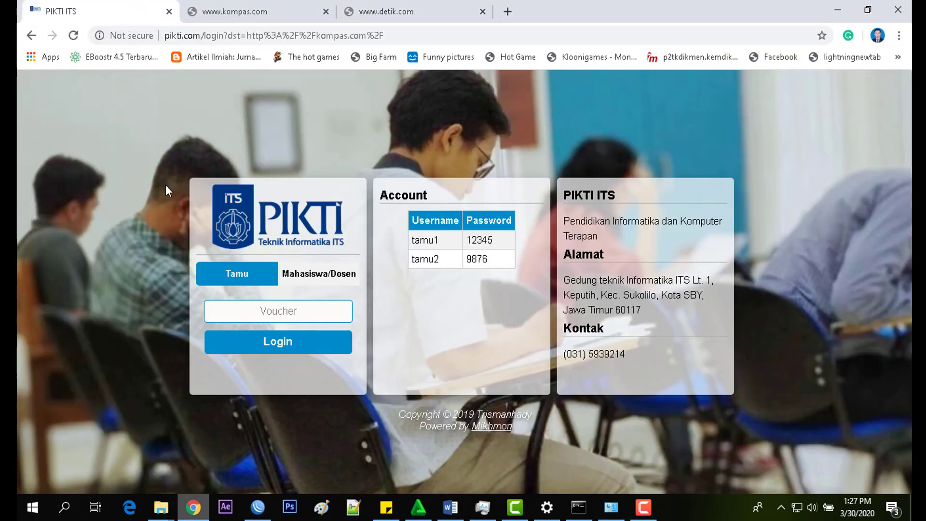
click(278, 8)
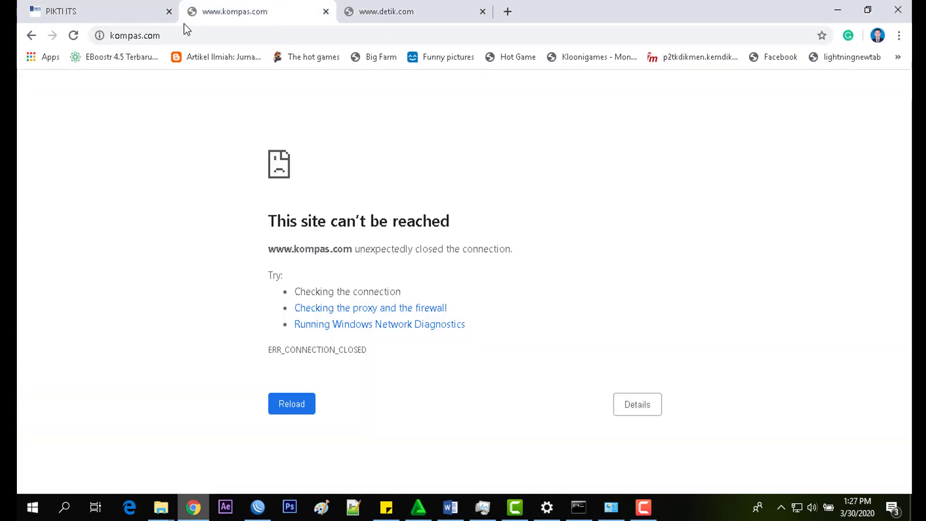
click(189, 36)
key(Return)
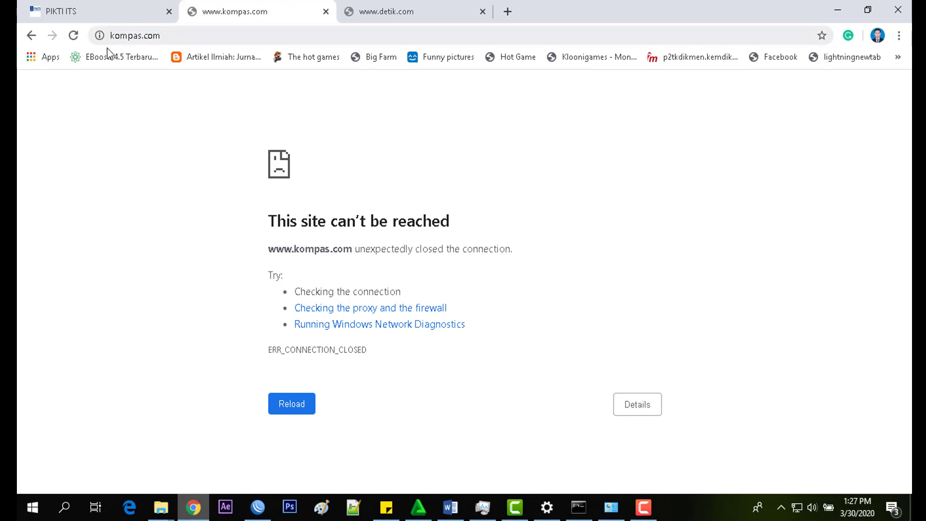
click(367, 3)
click(325, 32)
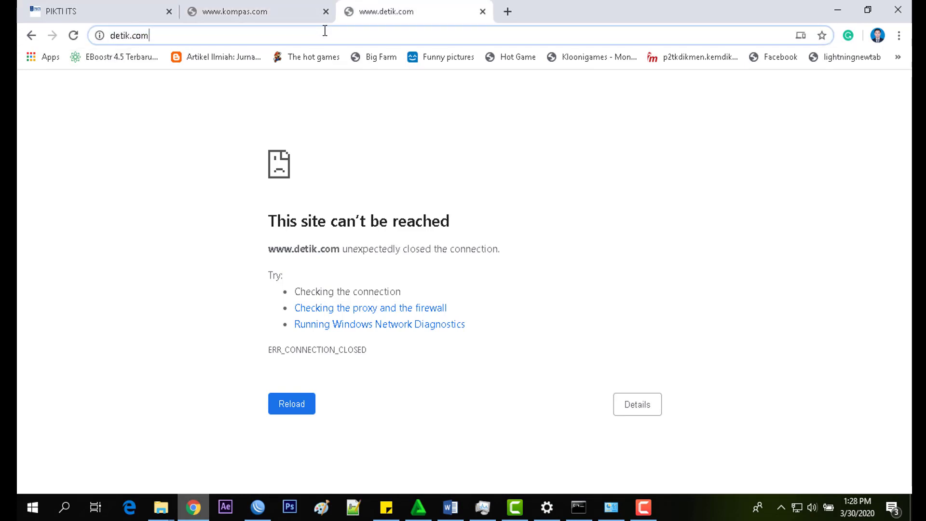
Step: Close the detik.com error tab and load detik.com in a new tab
click(482, 11)
click(351, 11)
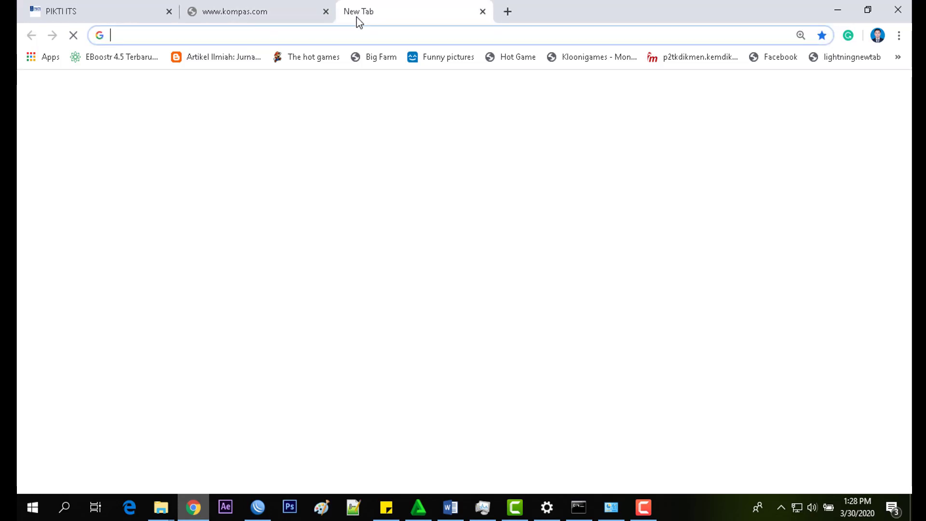
text(detik.com)
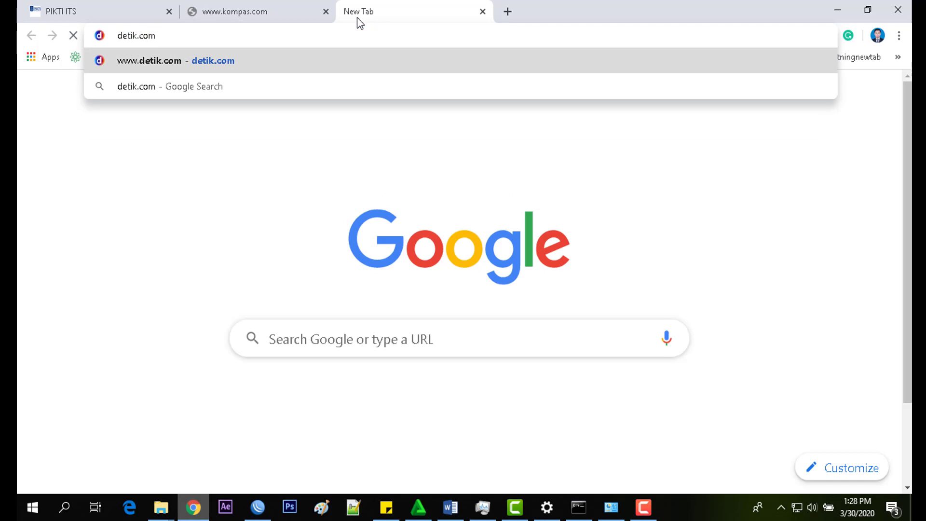
key(Return)
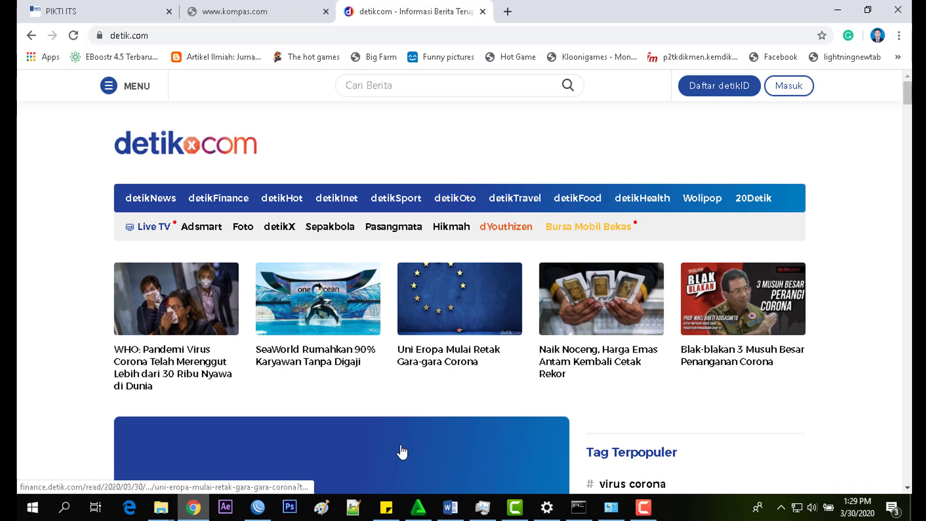
Step: Reset the router configuration with No Default Configuration ticked, confirming the reboot
click(259, 509)
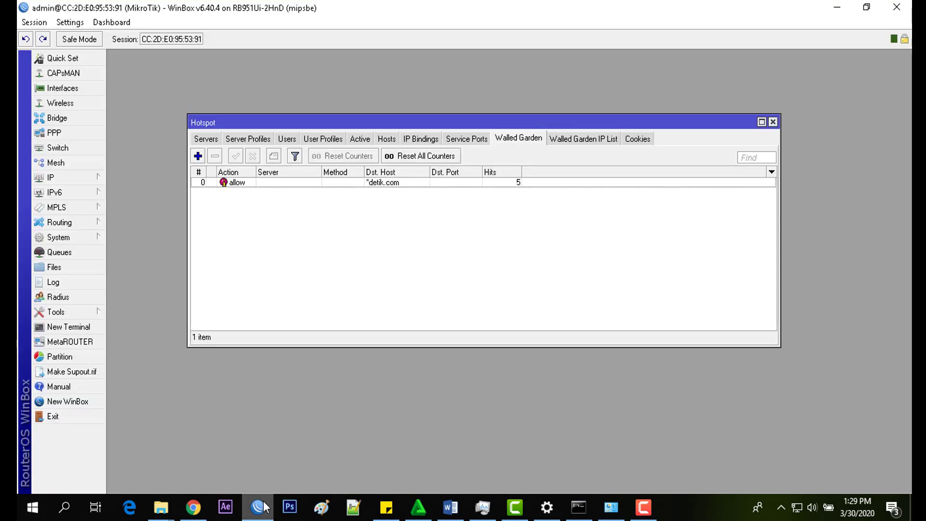
click(773, 123)
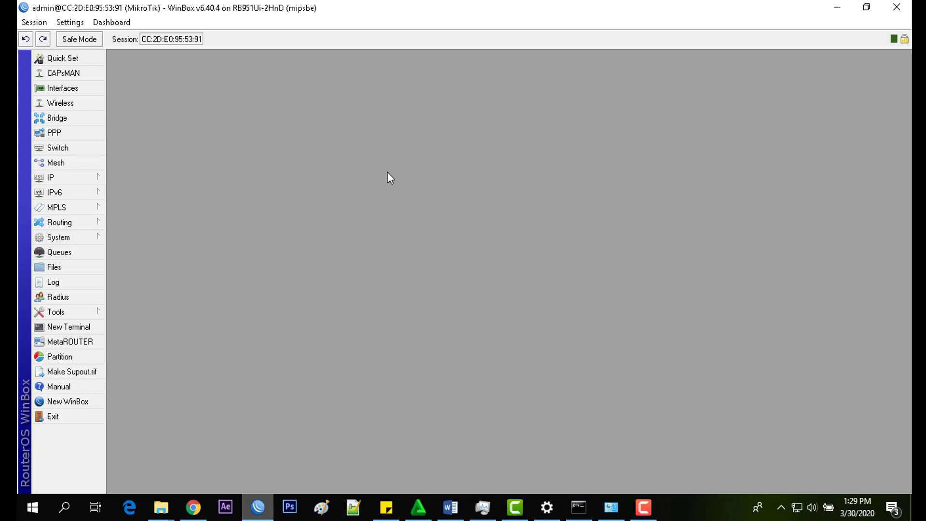
click(80, 237)
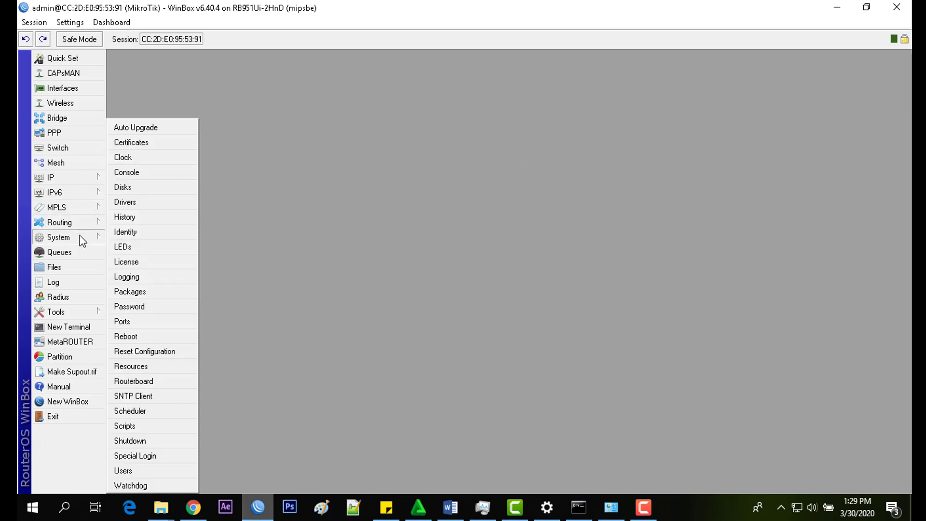
click(149, 351)
click(364, 192)
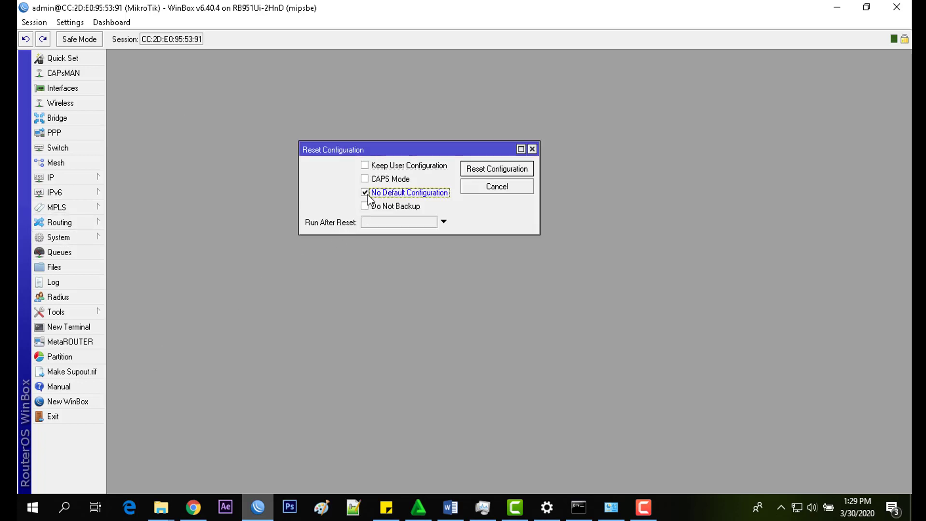
click(493, 170)
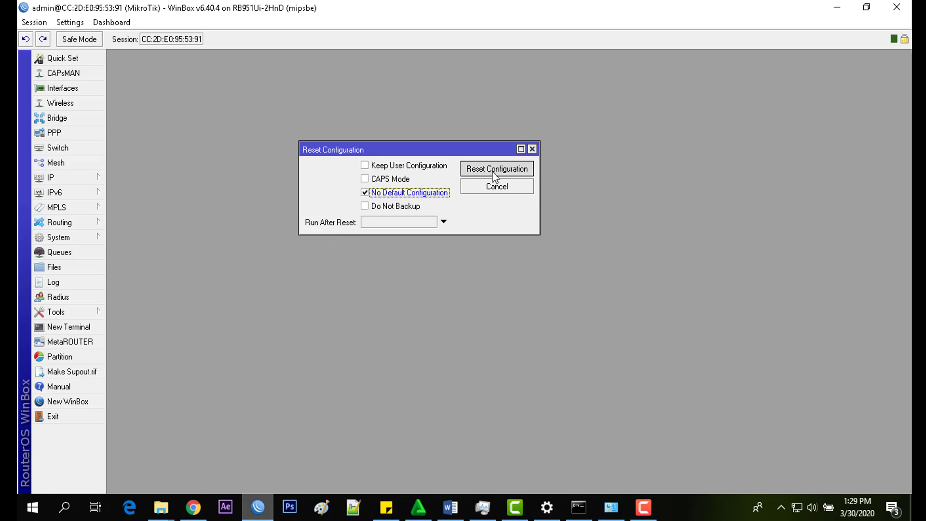
click(477, 269)
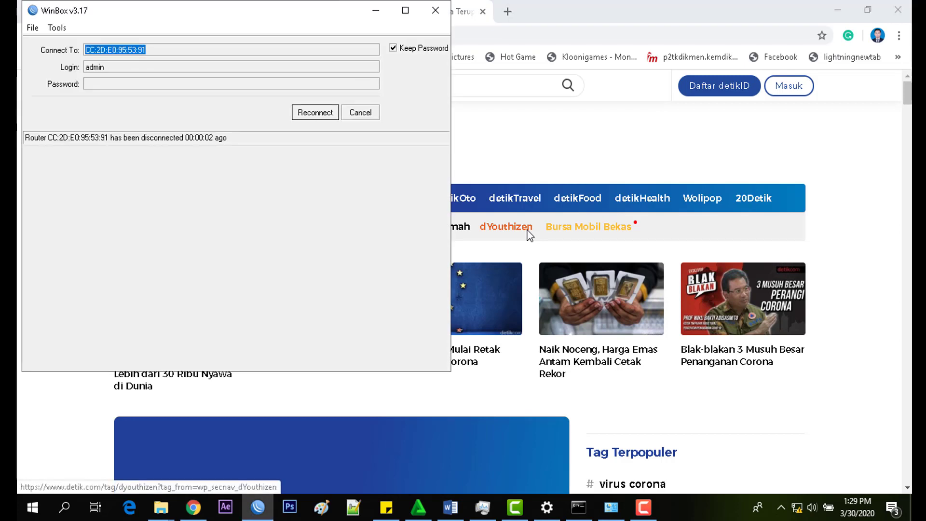
Step: Refresh the Neighbors list and clear the browser and other windows off the desktop
click(371, 118)
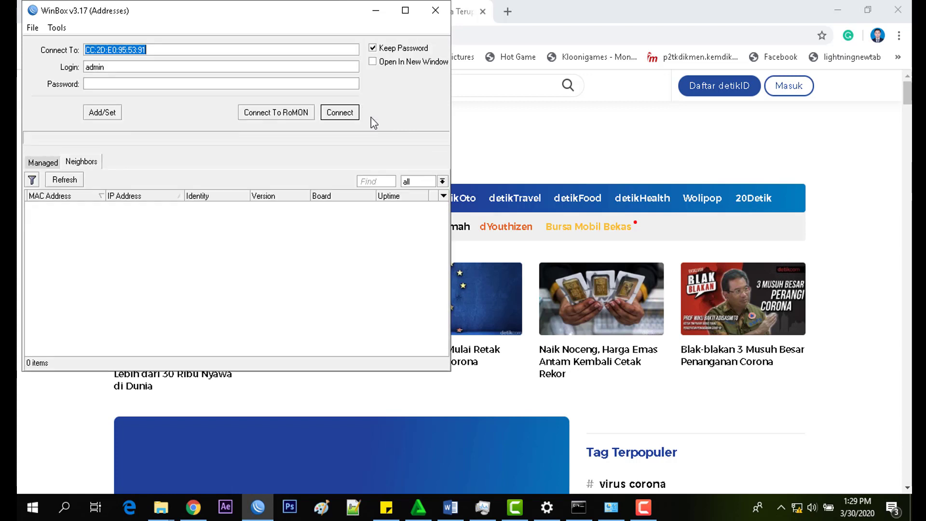
click(66, 183)
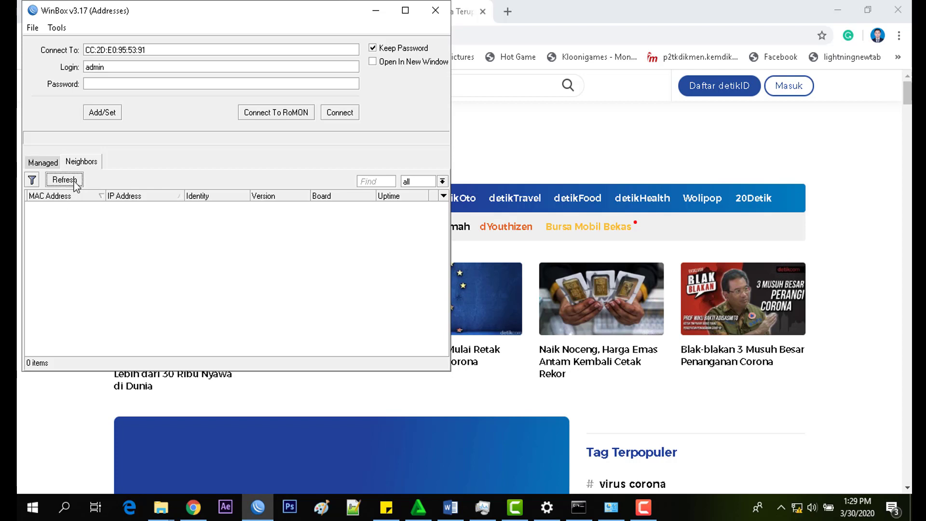
click(905, 7)
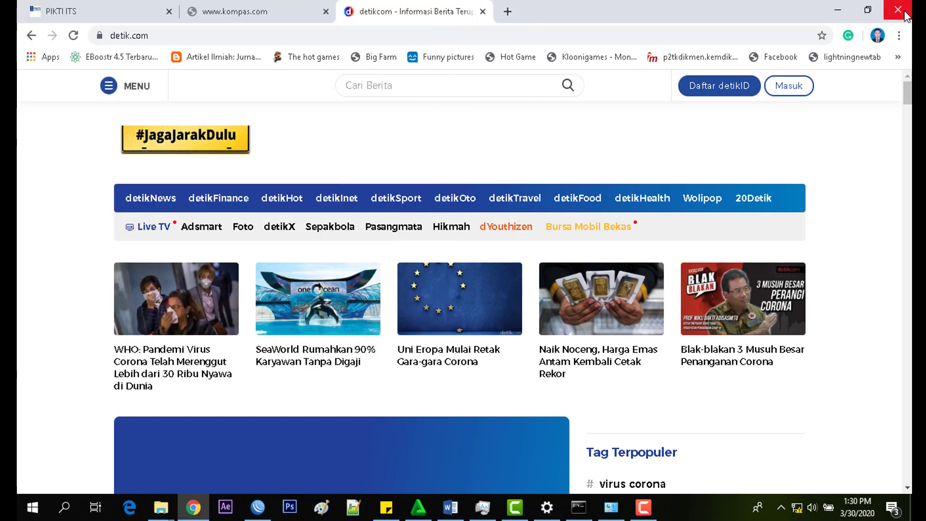
click(904, 13)
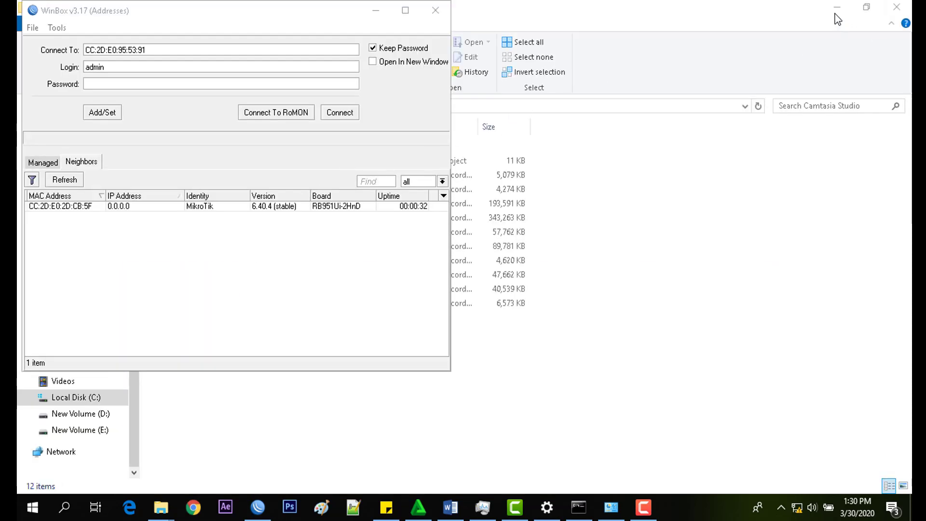
click(836, 11)
click(836, 13)
click(836, 14)
click(755, 94)
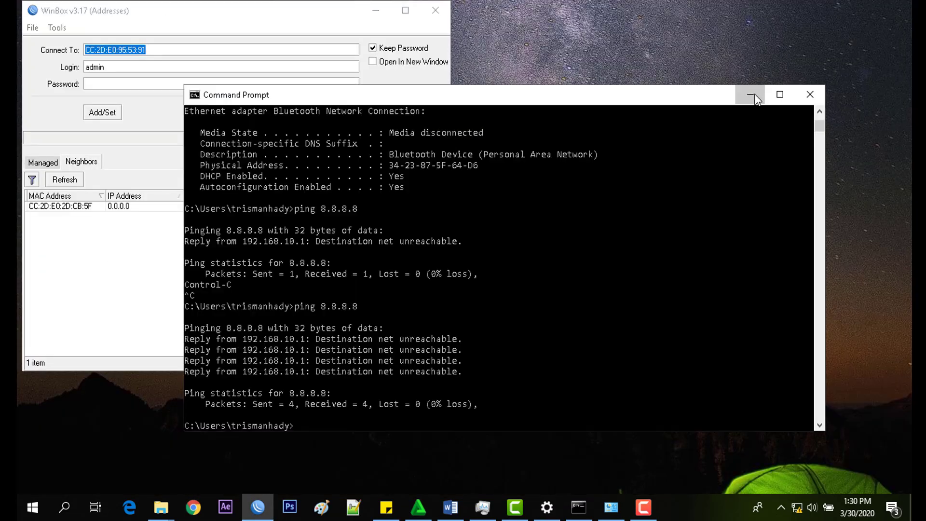
click(754, 94)
Step: Log in as admin to the reset router at MAC CC:2D:E0:2D:CB:5F
click(116, 206)
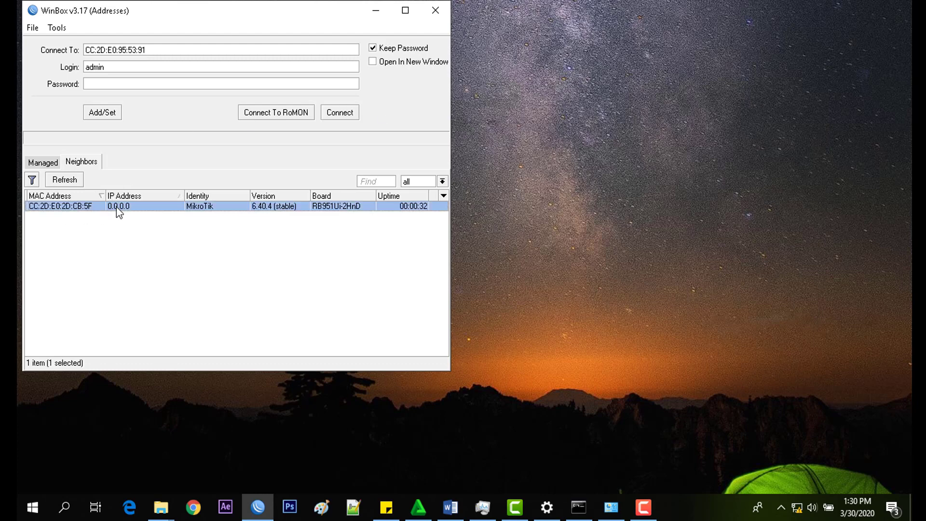
drag(250, 11, 411, 46)
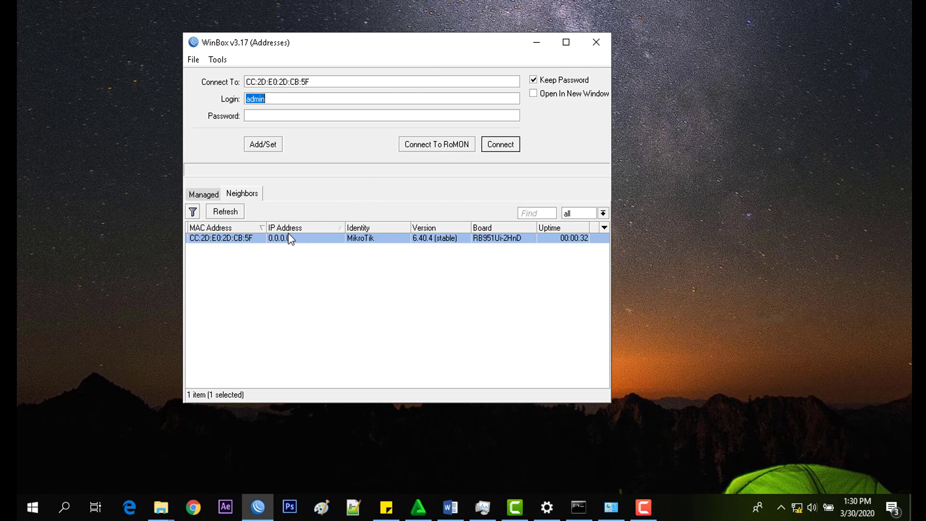
click(495, 146)
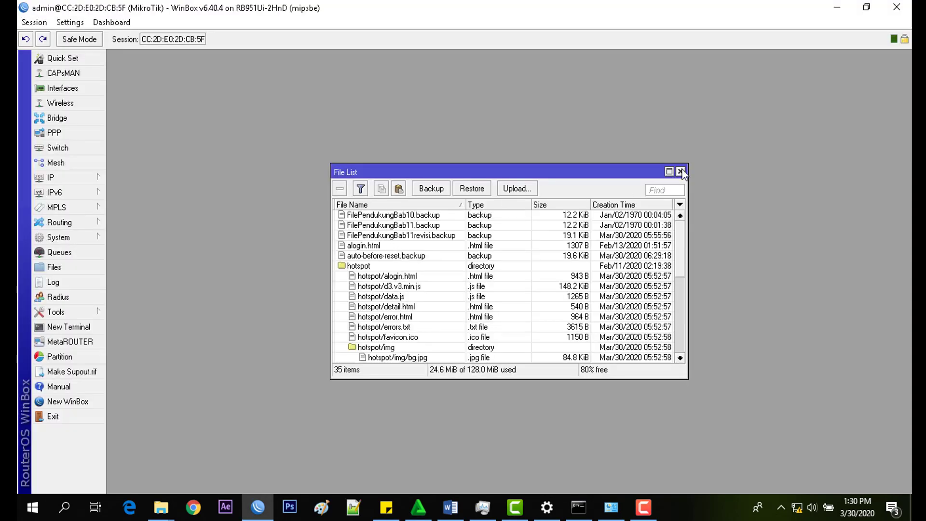
Step: Upload FilePendukungBab11revisi.backup to the router's File List
drag(560, 172, 545, 115)
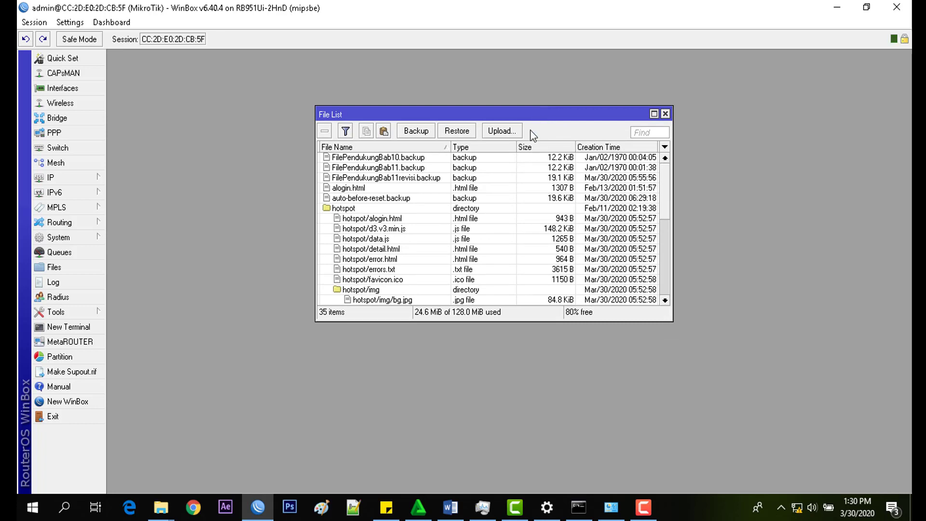
click(420, 178)
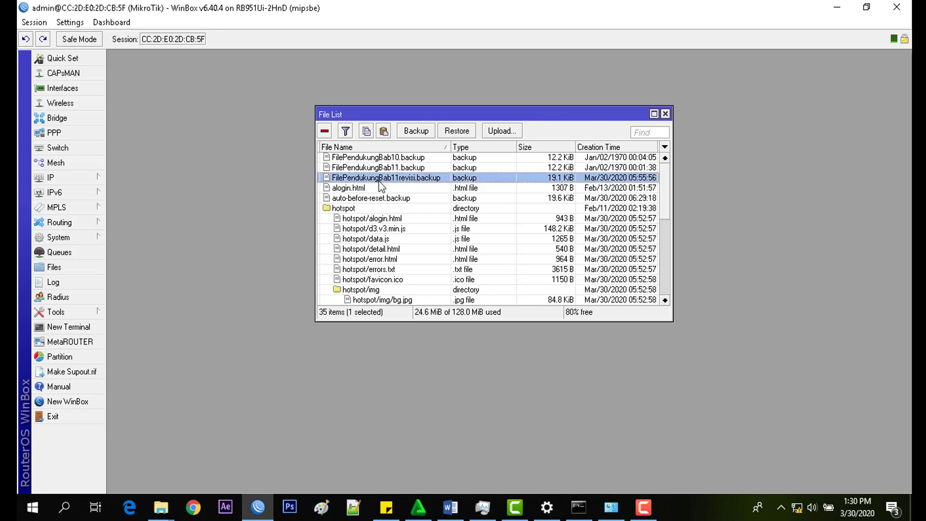
click(494, 132)
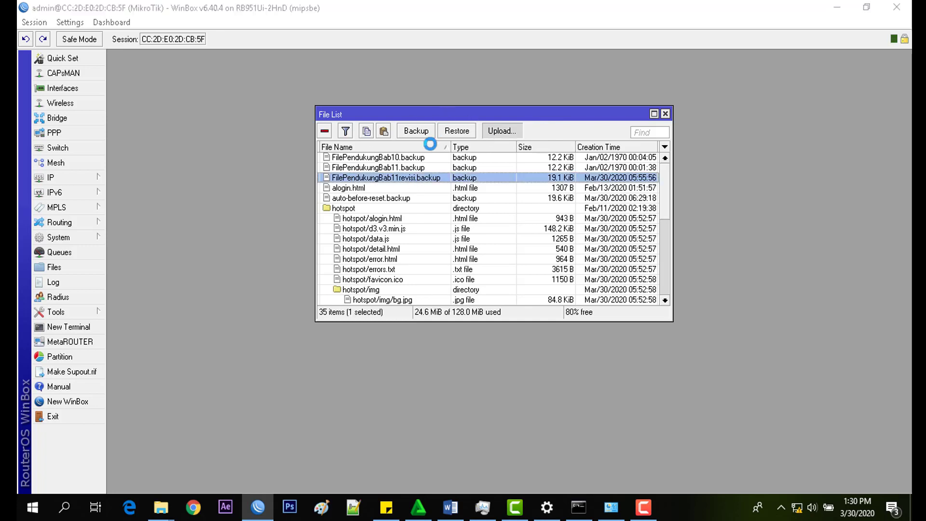
click(229, 139)
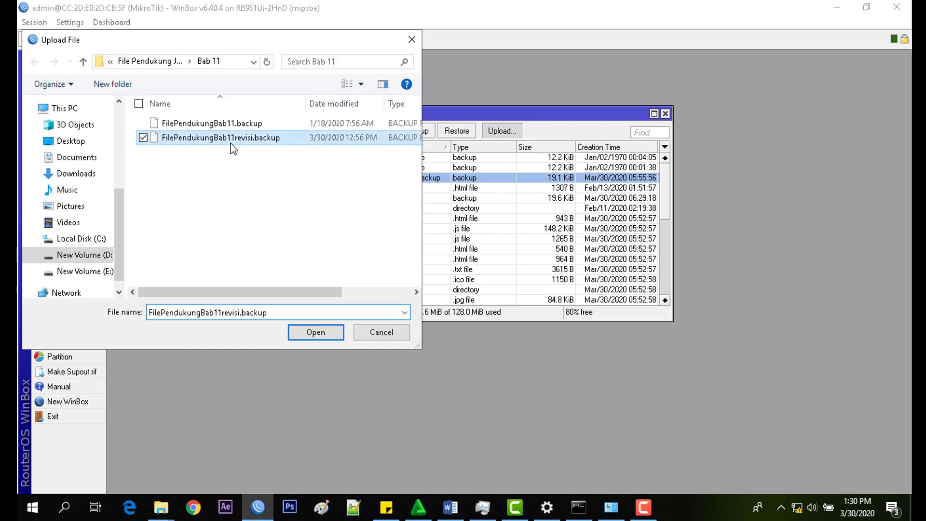
click(312, 332)
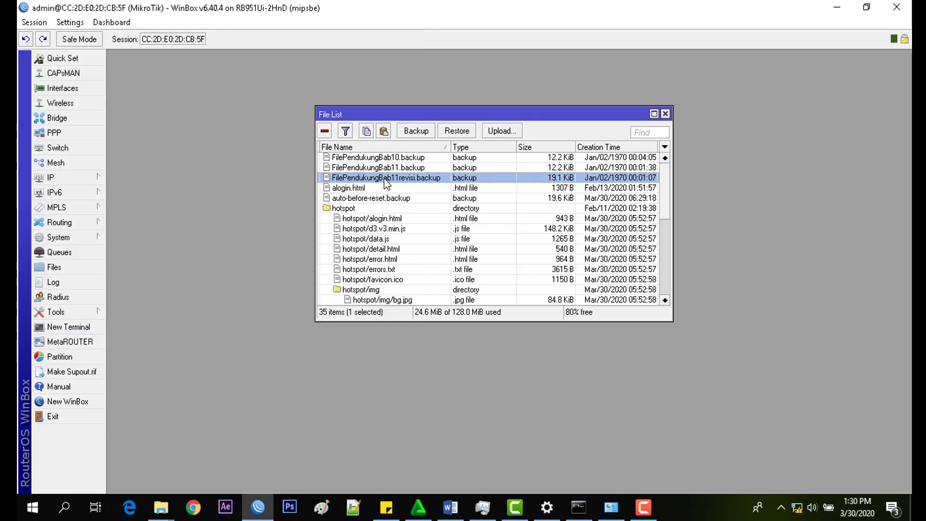
Step: Restore the router from FilePendukungBab11revisi.backup and confirm the reboot
click(459, 134)
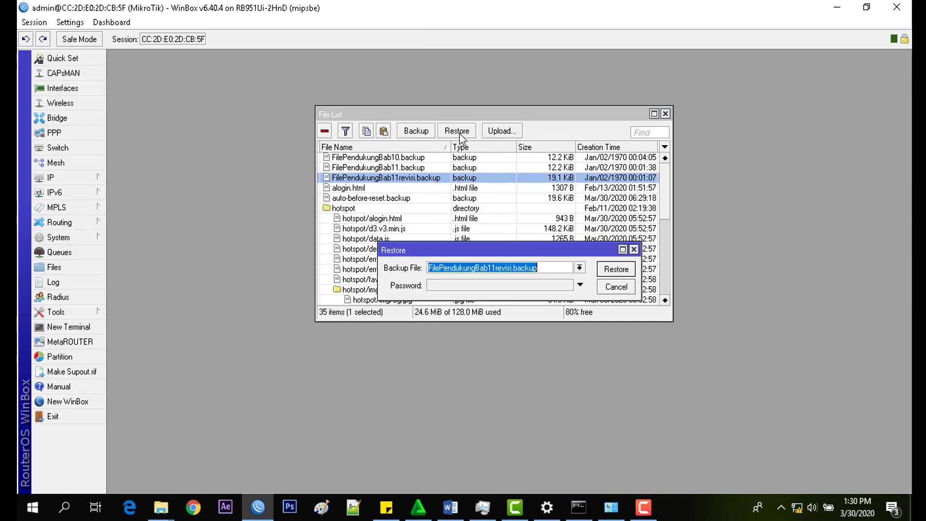
click(624, 273)
click(491, 271)
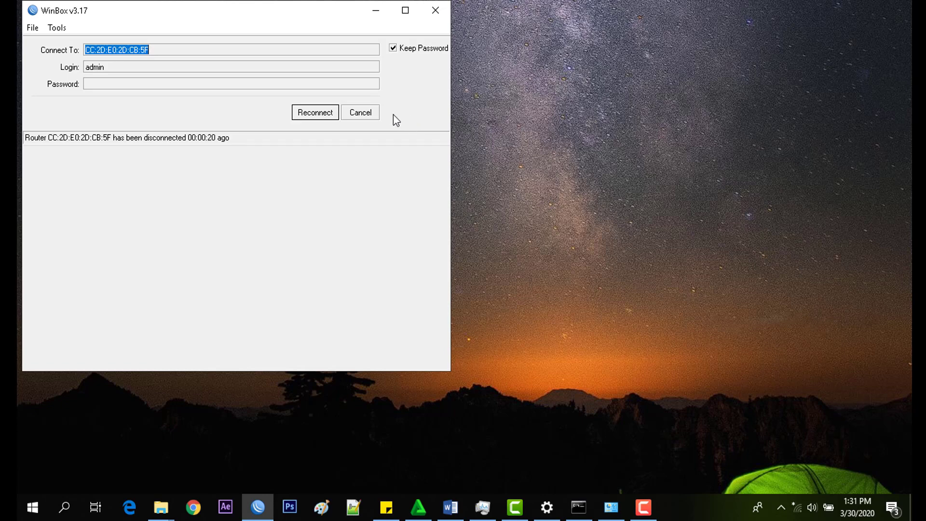
click(359, 114)
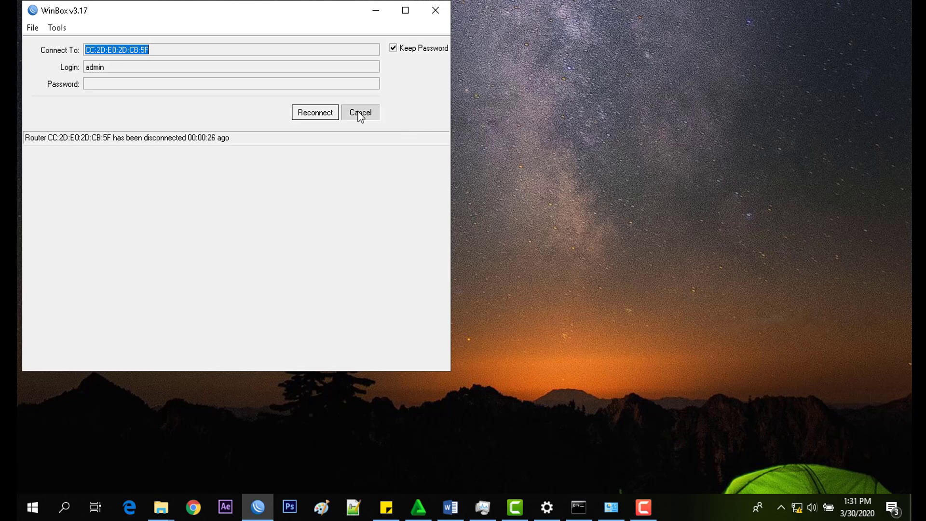
click(77, 207)
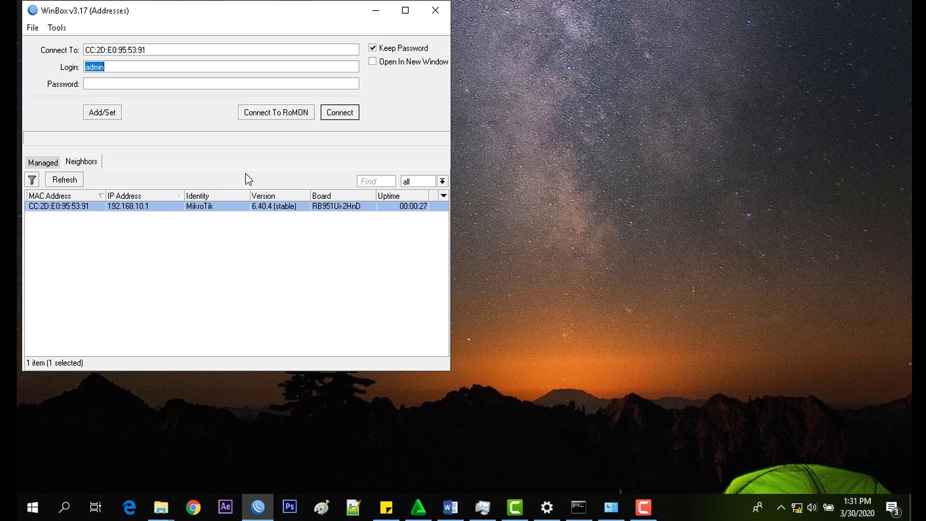
click(144, 204)
click(346, 117)
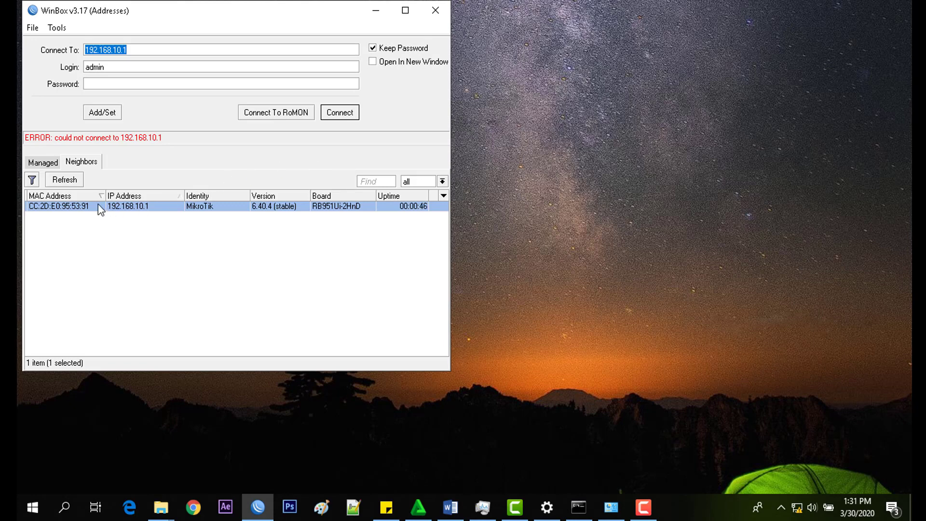
click(97, 206)
click(331, 116)
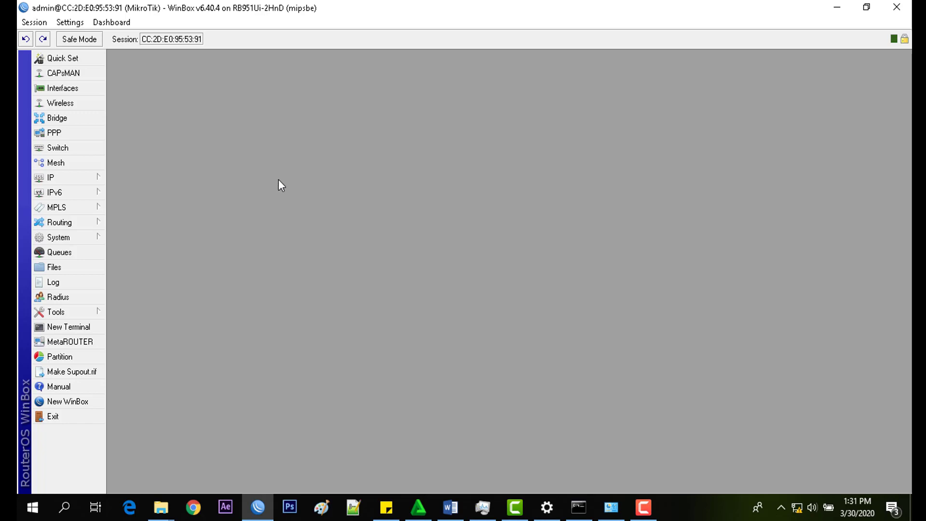
Step: Add a DHCP client on interface ether1, bound to 10.100.101.21/24
click(88, 179)
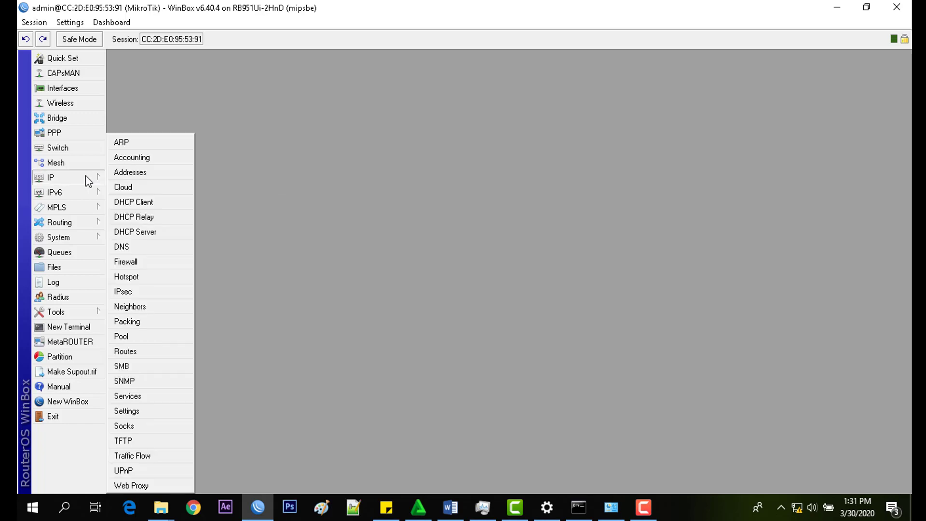
click(115, 202)
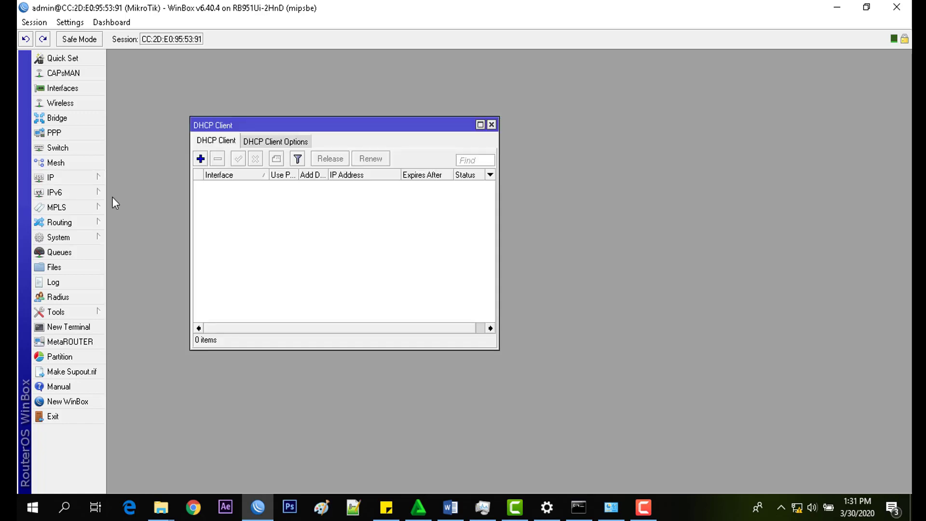
click(201, 159)
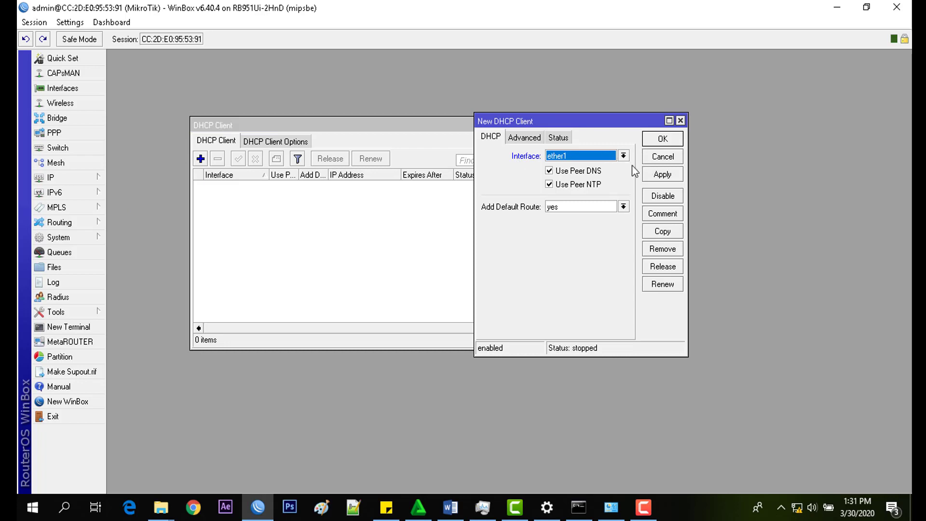
click(657, 173)
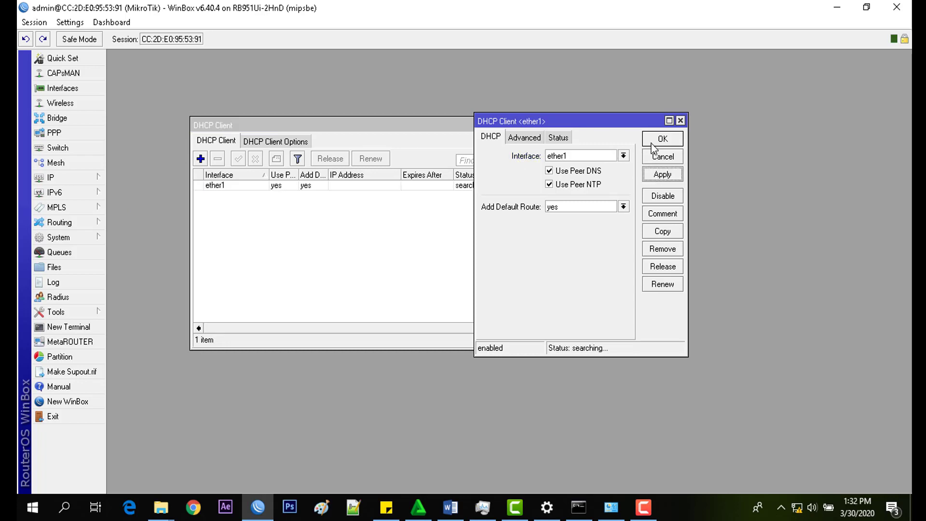
click(661, 140)
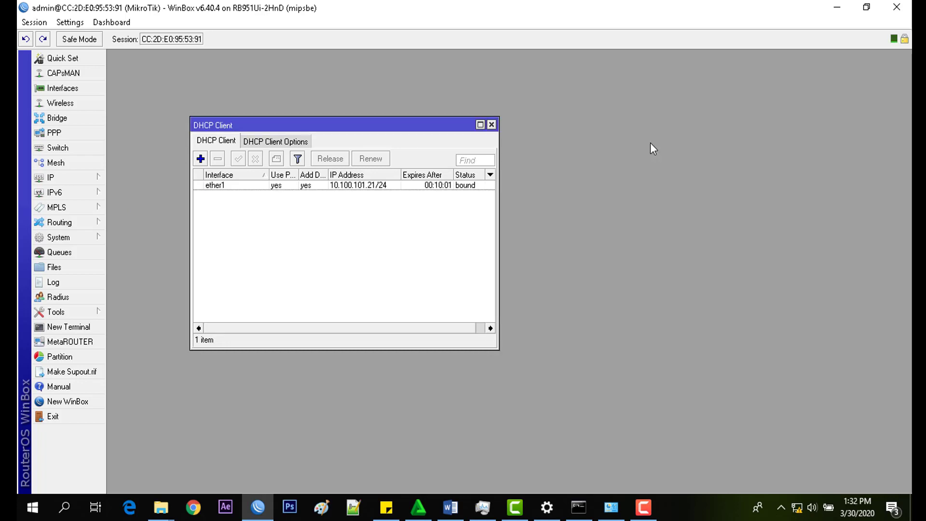
click(340, 187)
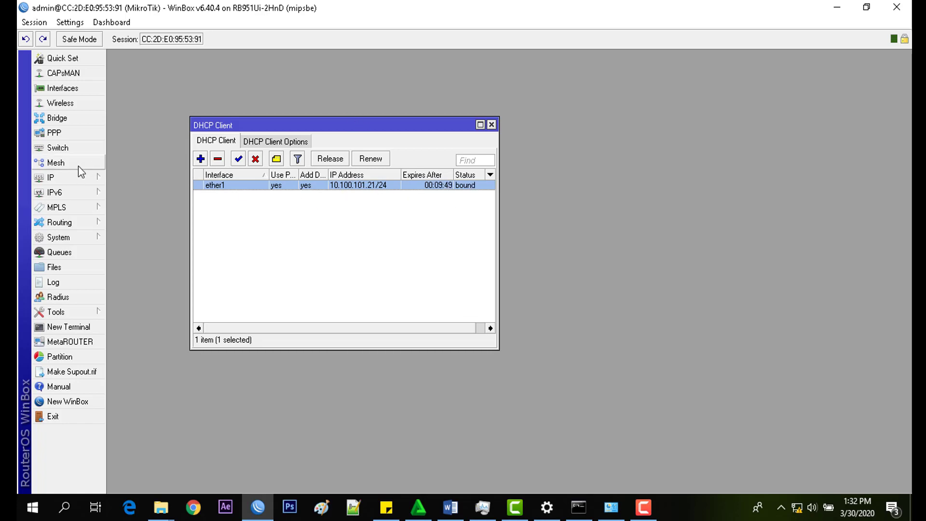
click(72, 180)
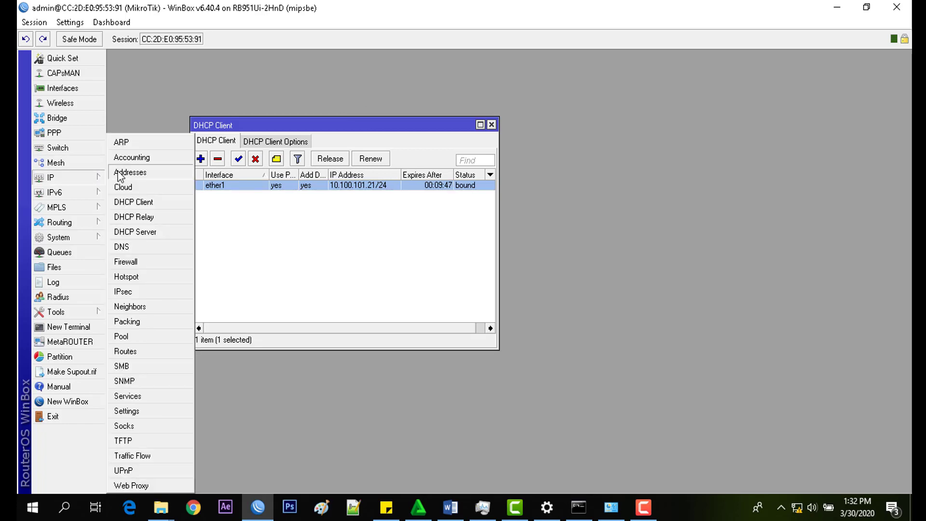
click(112, 172)
drag(480, 92, 738, 86)
click(491, 125)
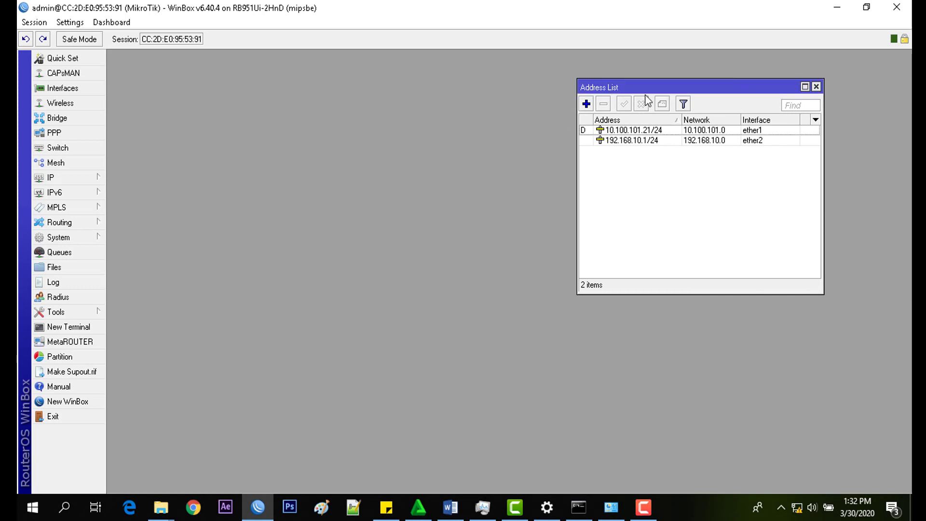
drag(662, 90, 553, 94)
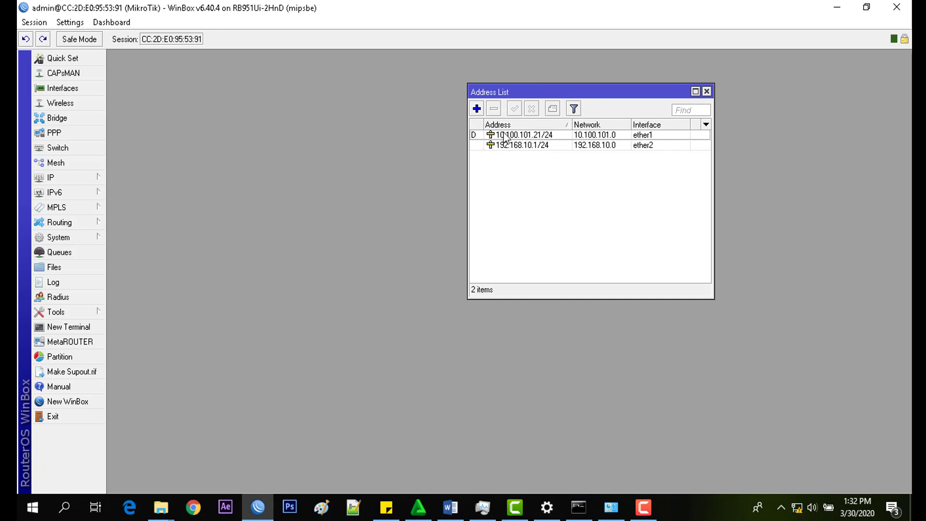
click(505, 137)
click(498, 146)
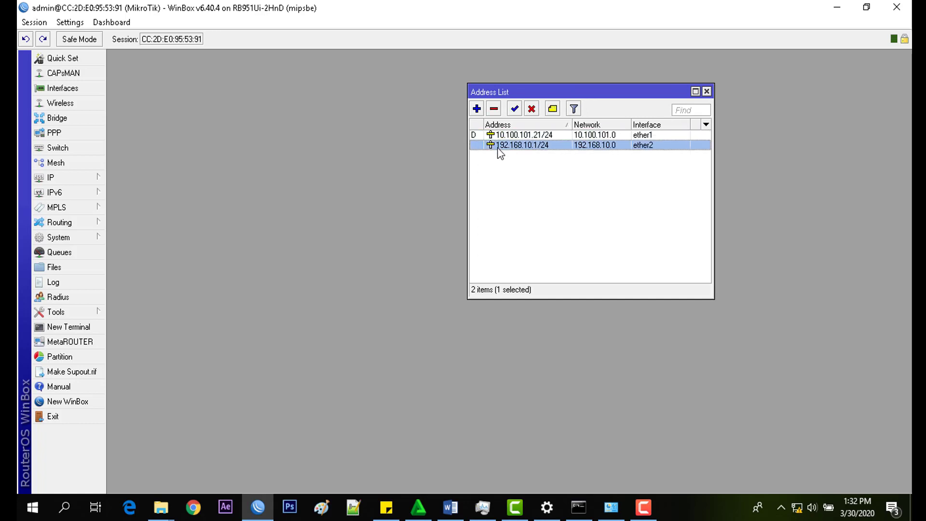
mouse_move(500, 152)
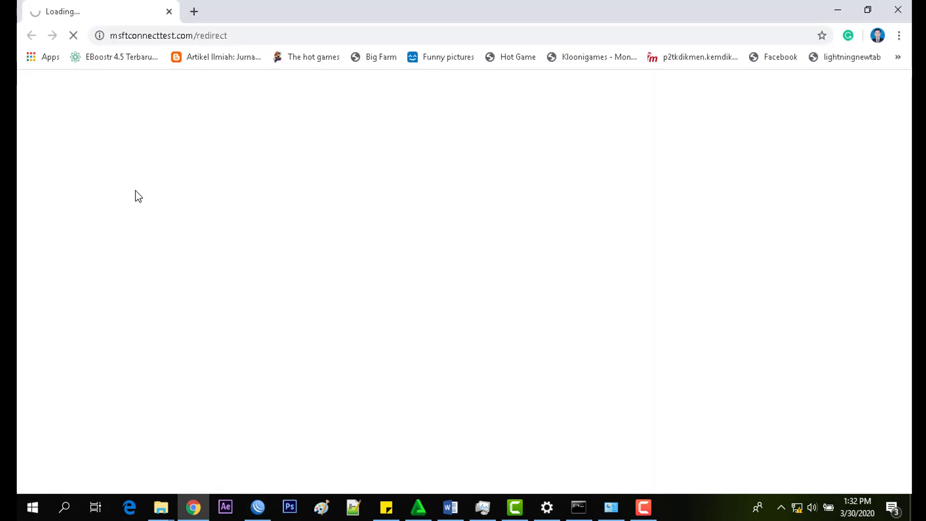
click(825, 15)
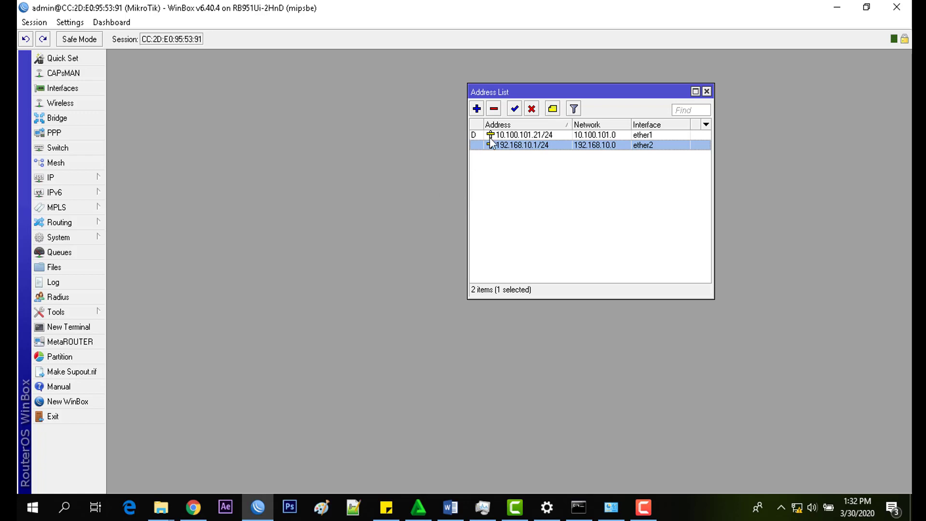
Step: Enable the web proxy on port 8080 and apply the setting
click(706, 91)
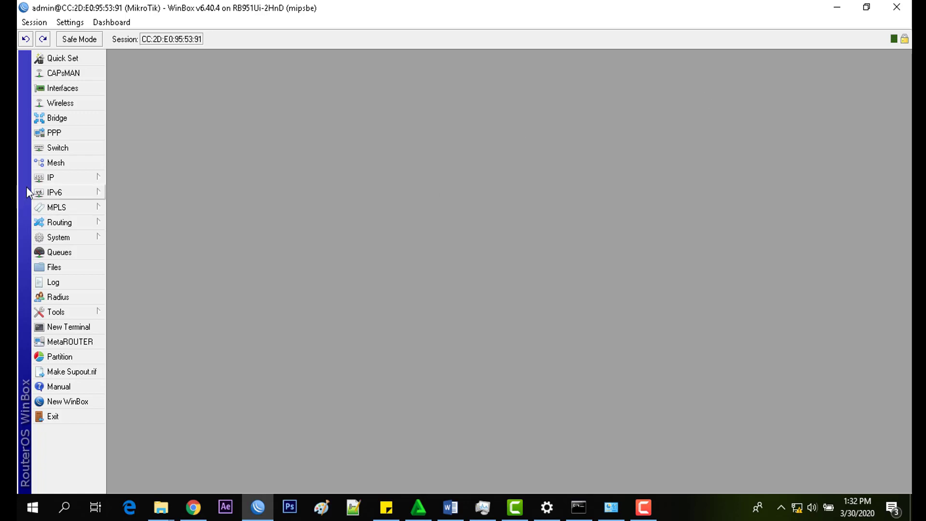
click(47, 179)
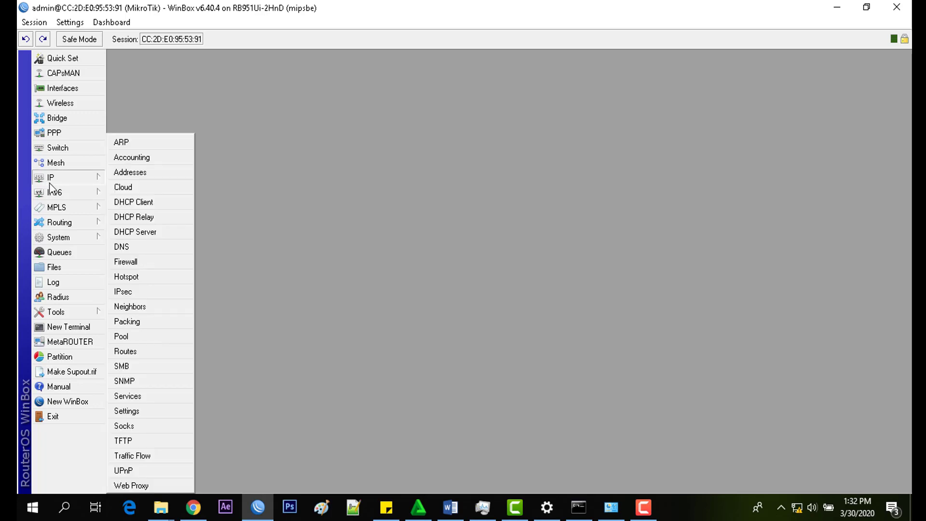
click(132, 485)
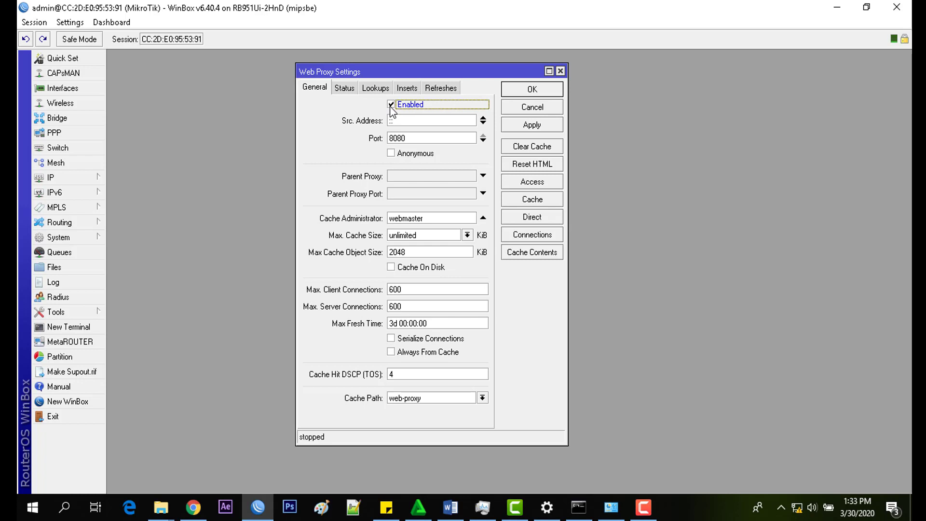
click(540, 127)
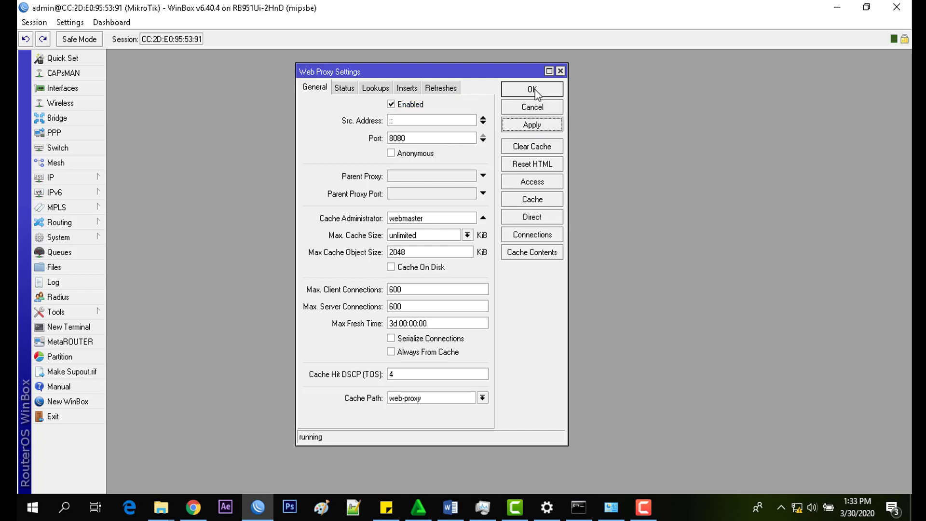
click(532, 90)
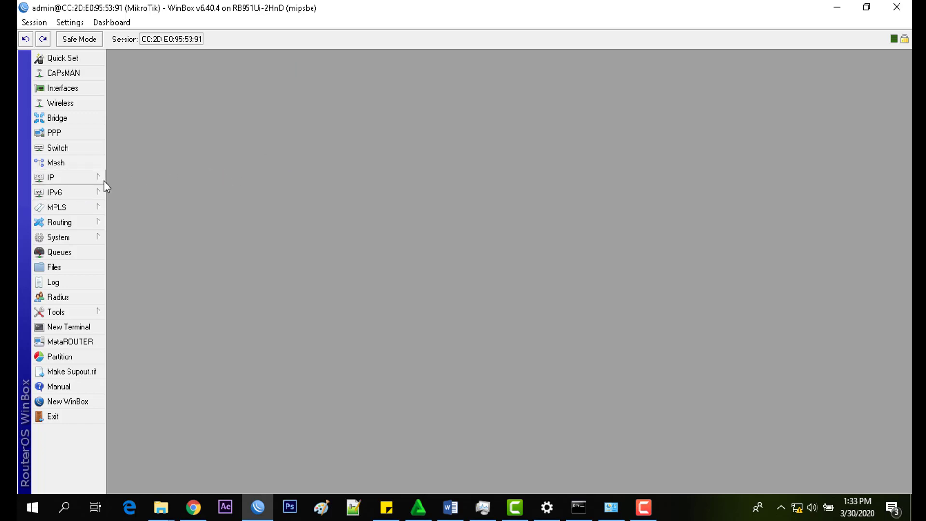
Step: Create a new NAT rule matching chain dstnat, protocol tcp, destination port 80
click(80, 181)
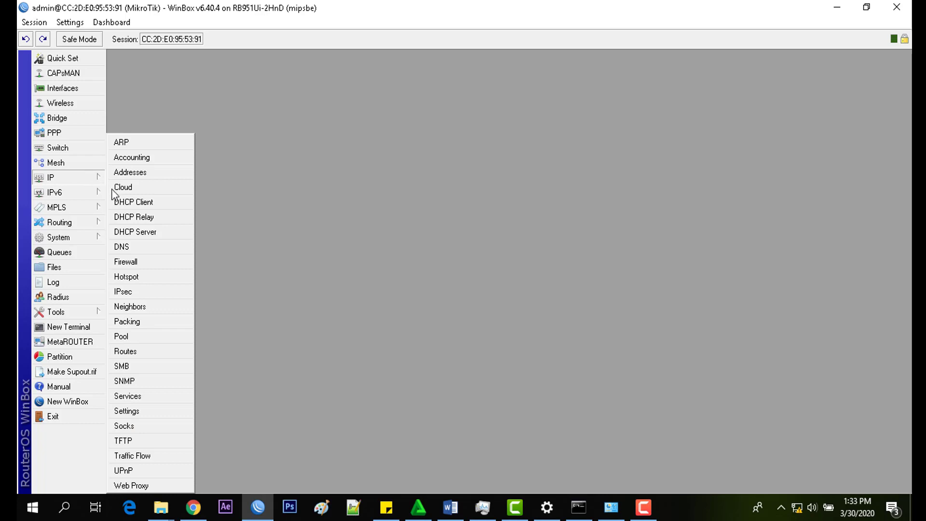
click(146, 262)
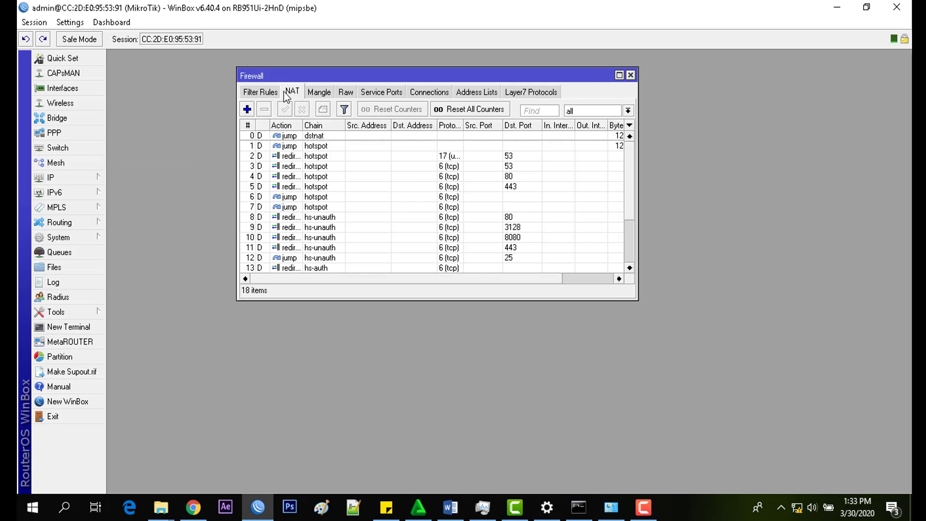
click(248, 110)
click(462, 77)
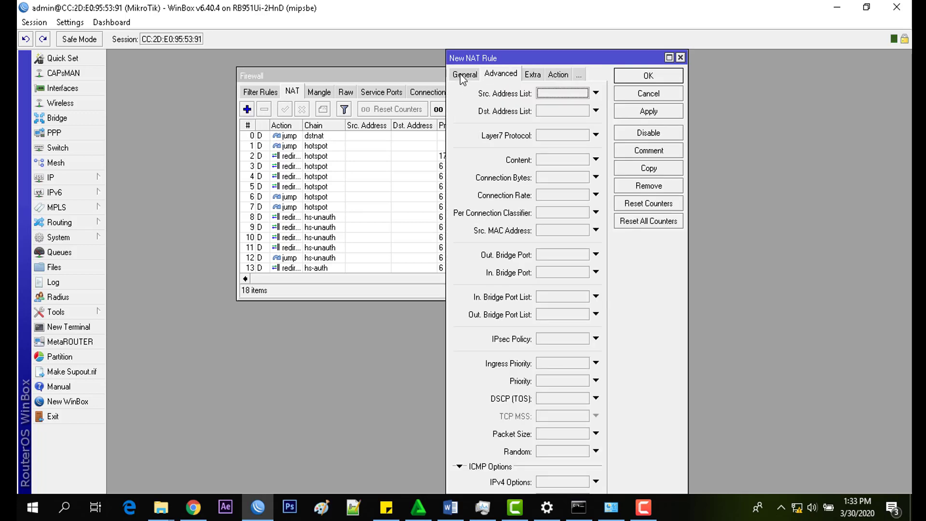
click(463, 77)
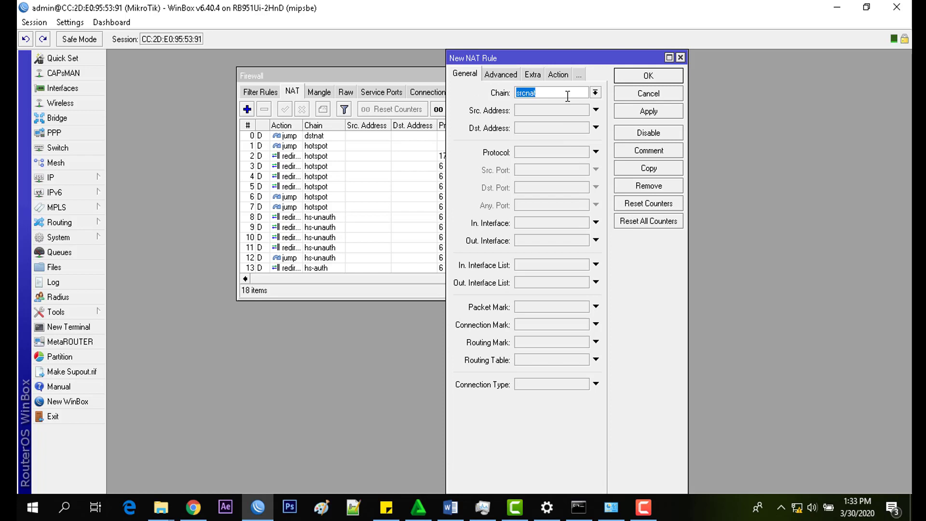
click(595, 93)
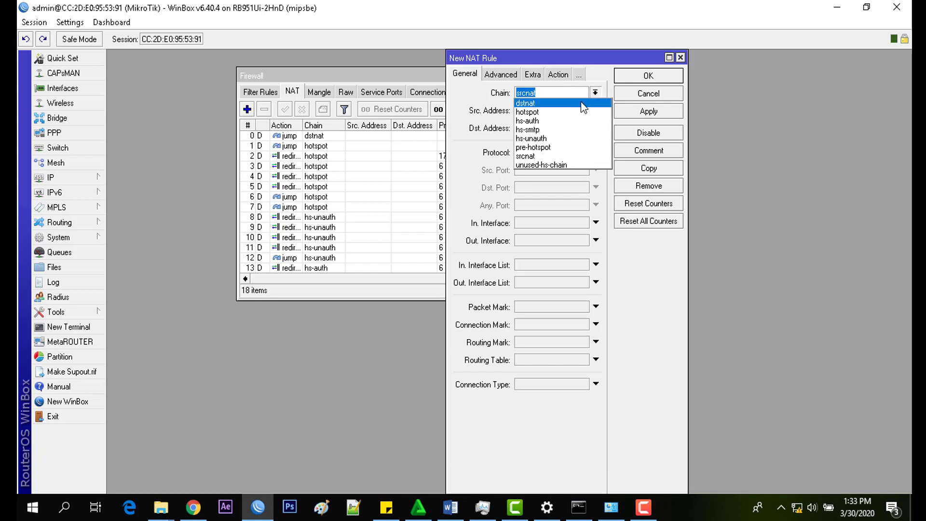
click(579, 103)
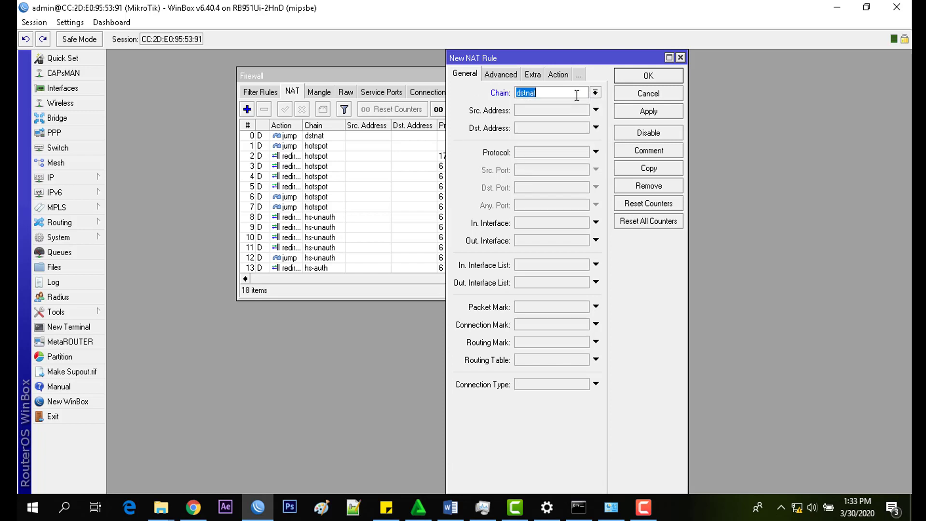
click(549, 152)
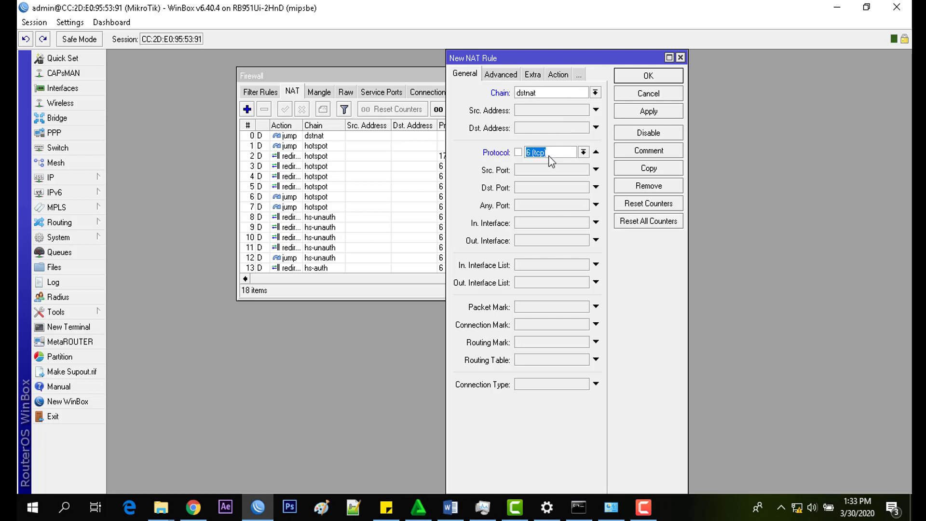
click(539, 188)
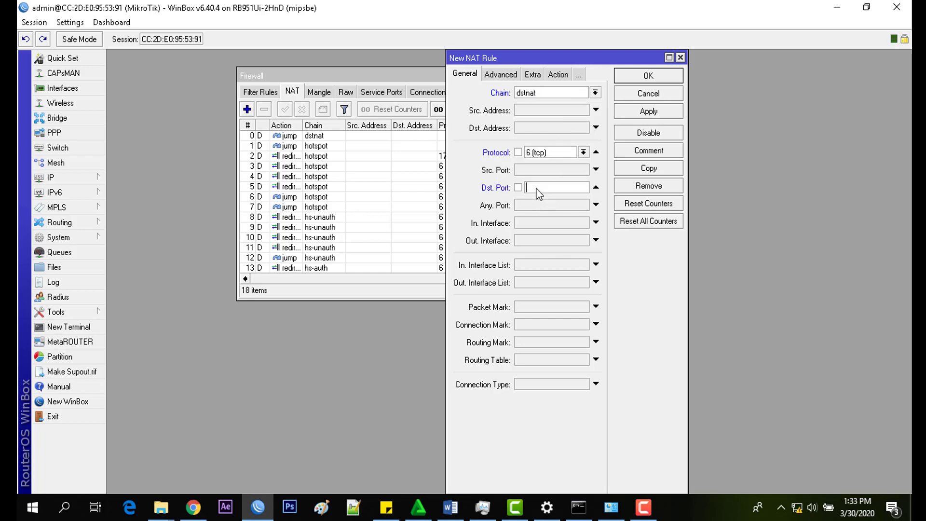
text(80)
Step: Set the rule's action to redirect to port 8080 and save it
click(560, 75)
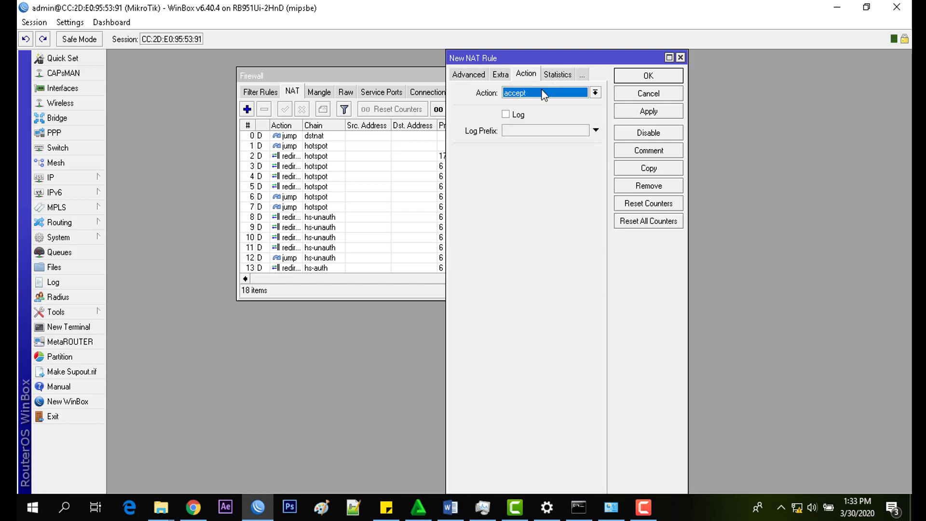
click(544, 94)
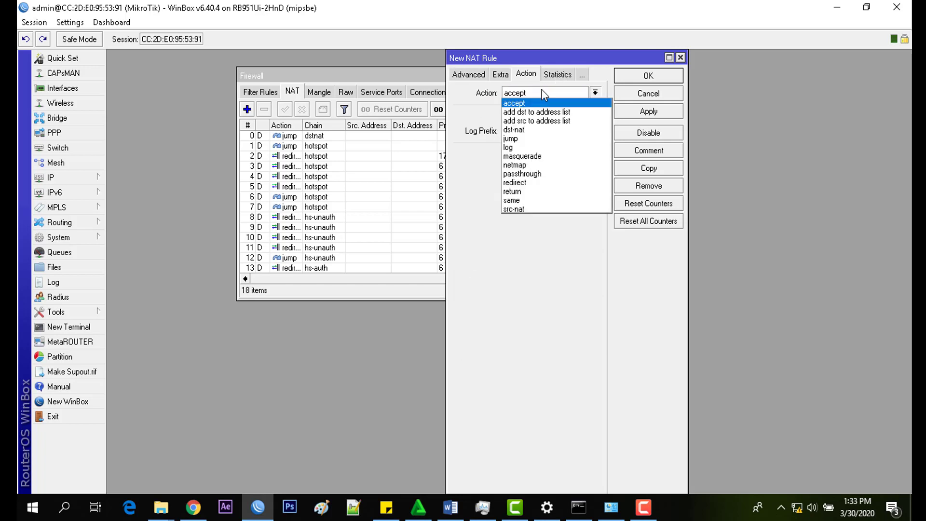
click(520, 185)
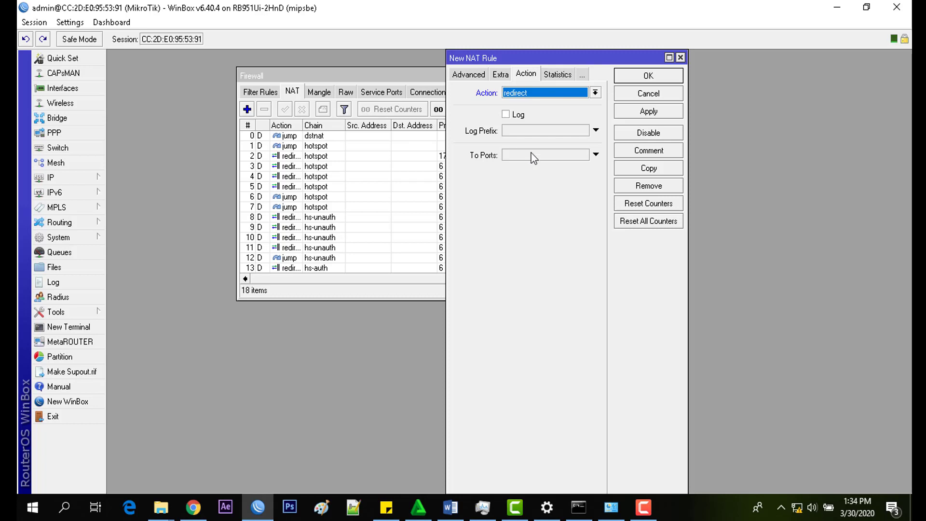
click(534, 157)
text(8080)
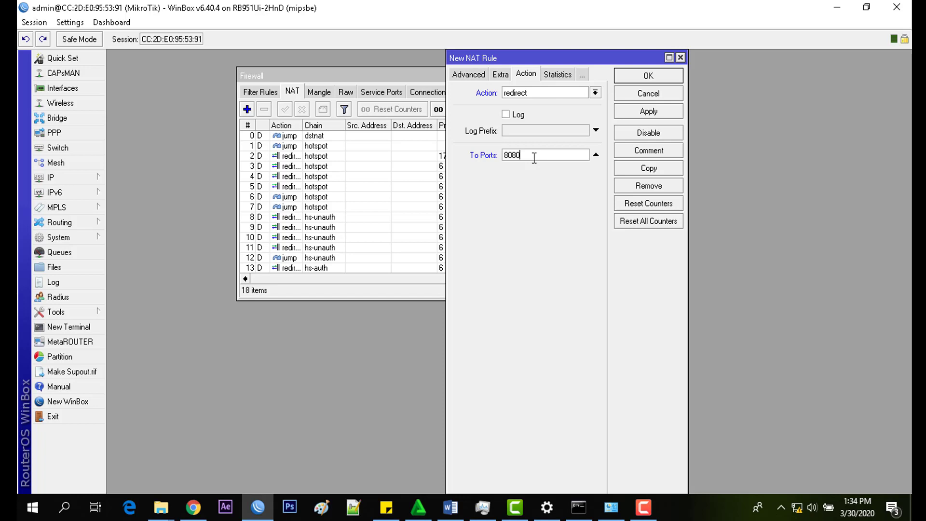
click(646, 114)
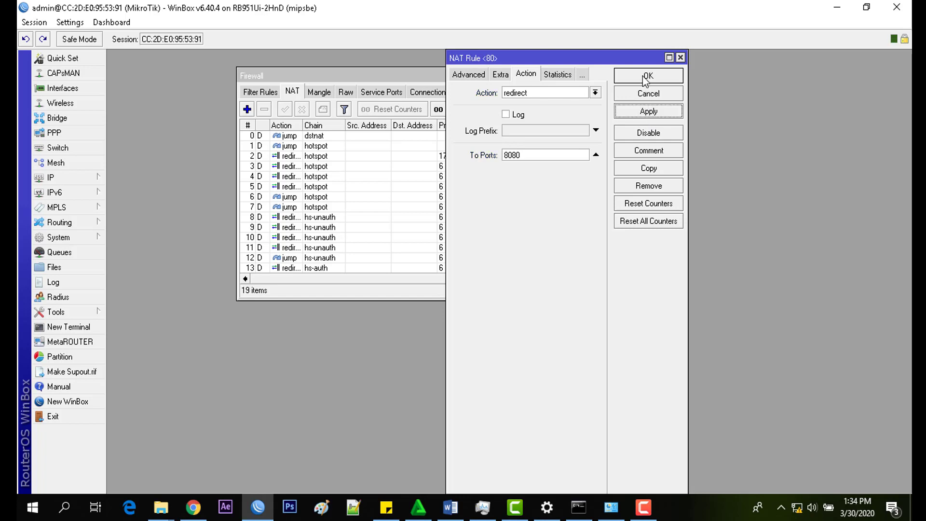
click(646, 77)
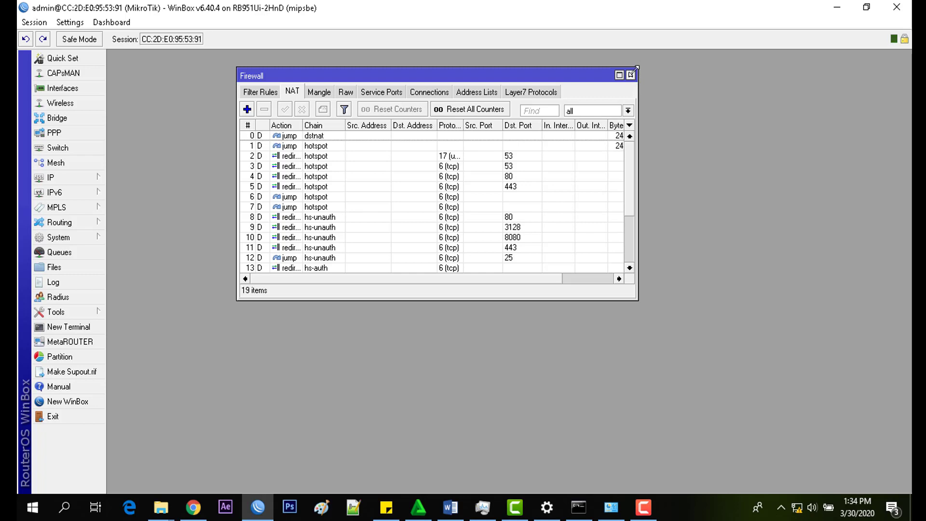
Step: Close the firewall window and open the Web Proxy Access rules list
click(632, 73)
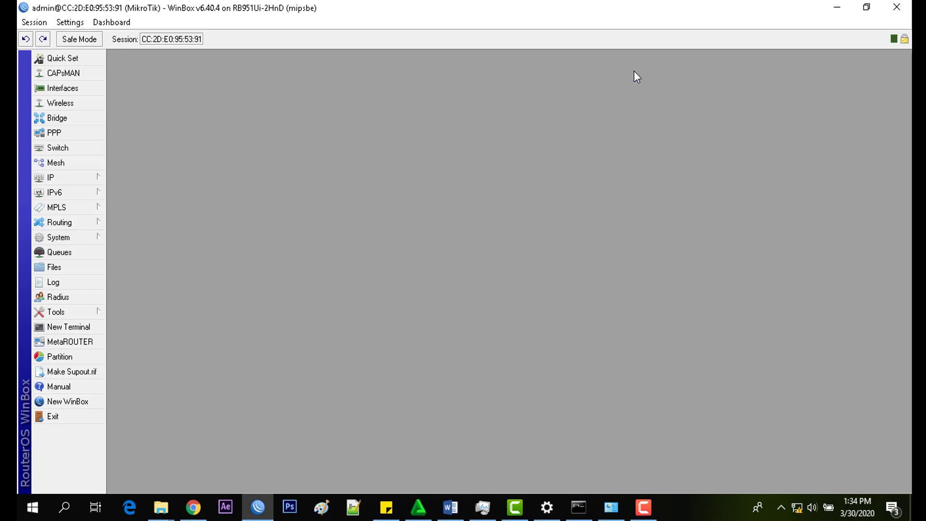
click(86, 175)
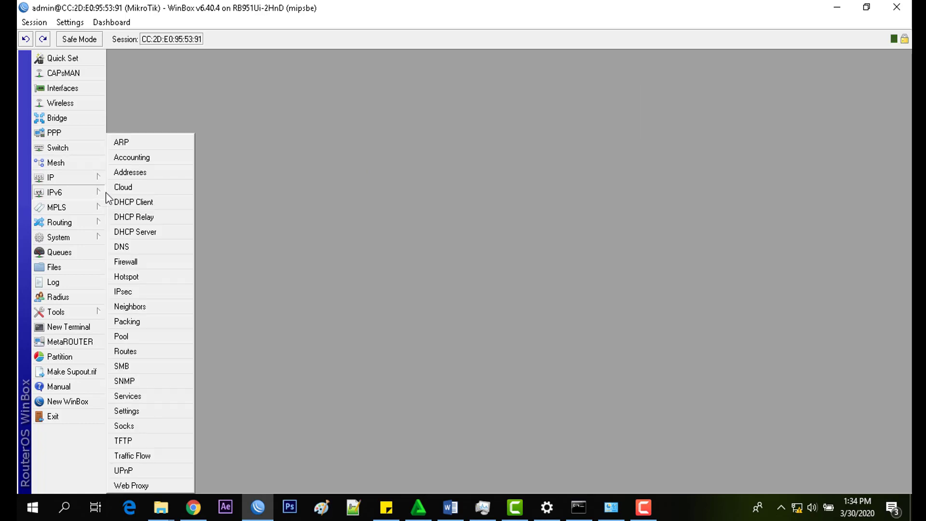
click(158, 486)
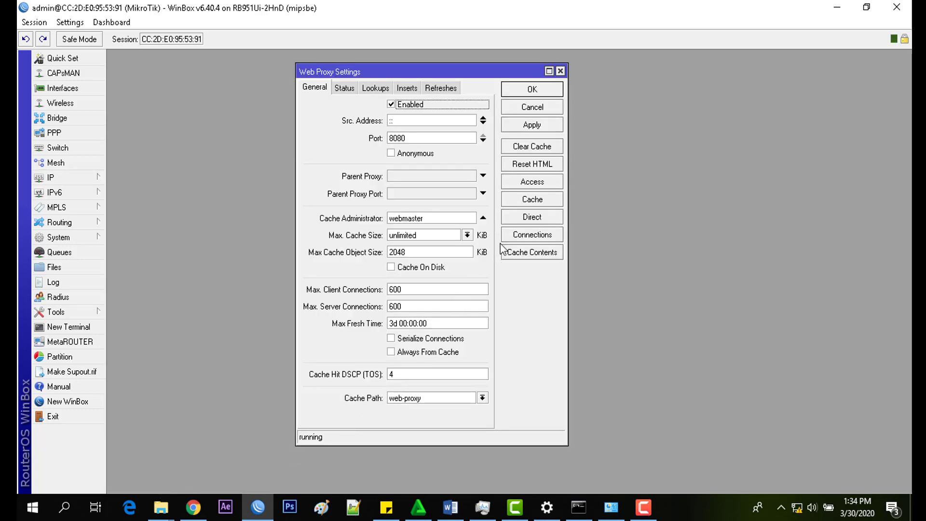
click(530, 183)
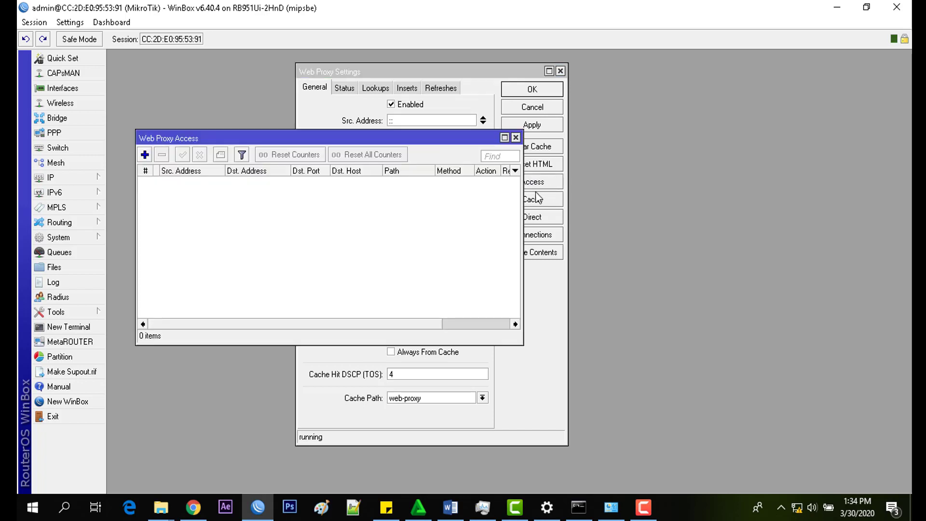
drag(338, 136, 426, 137)
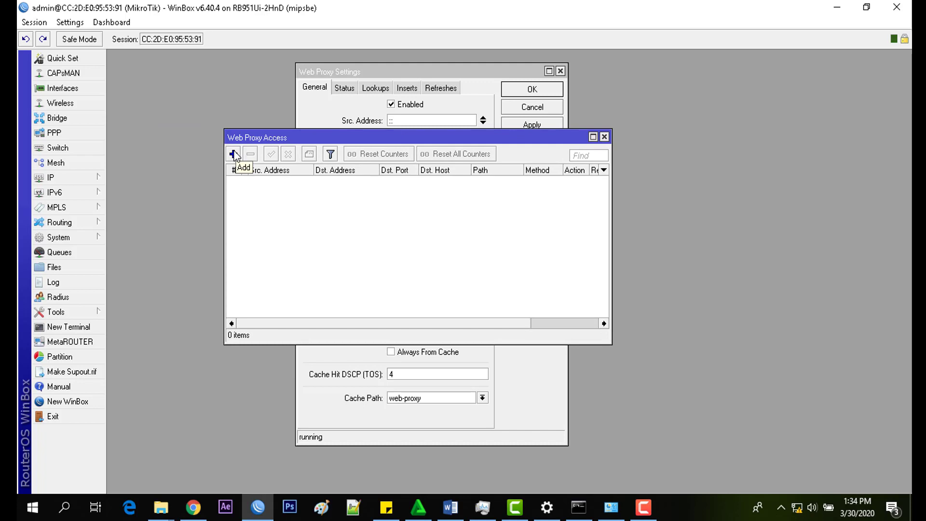
Step: Add a proxy access rule denying destination host *porn*, then return to Chrome
click(234, 154)
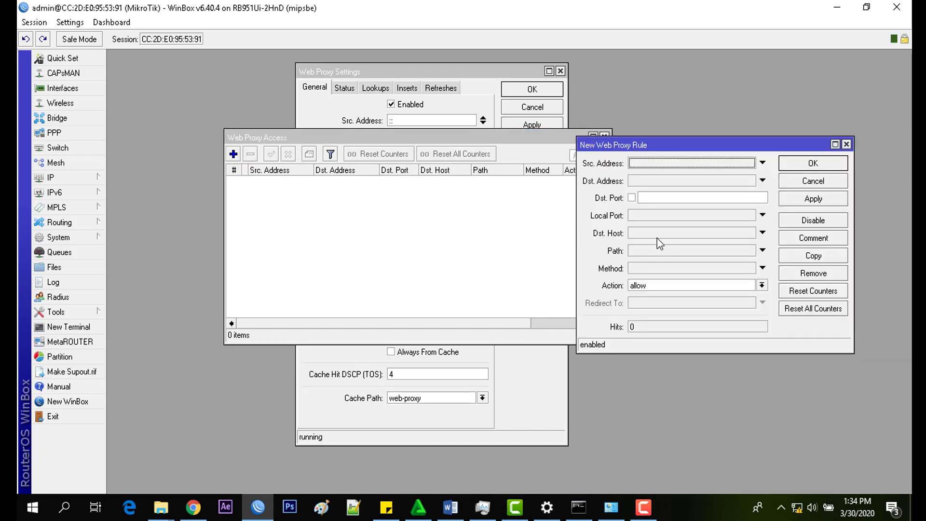
click(644, 233)
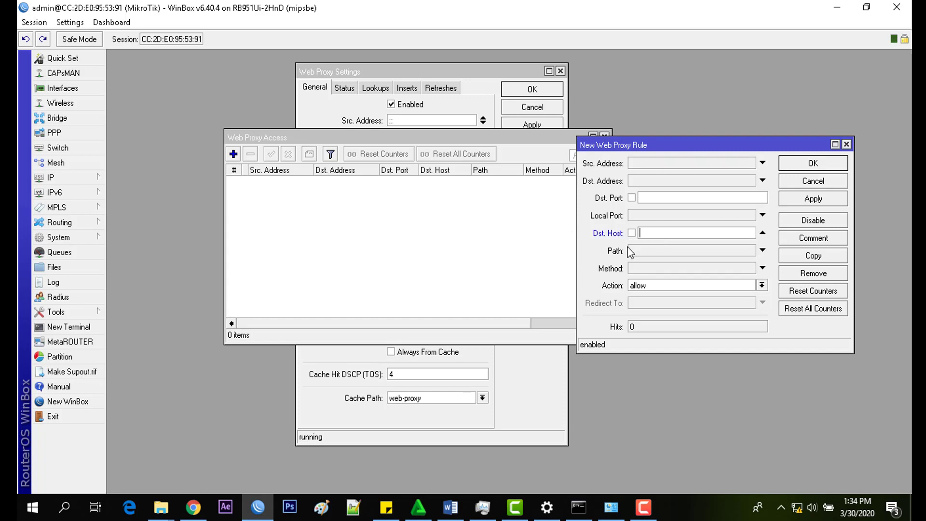
text(*porn*)
click(702, 285)
click(694, 302)
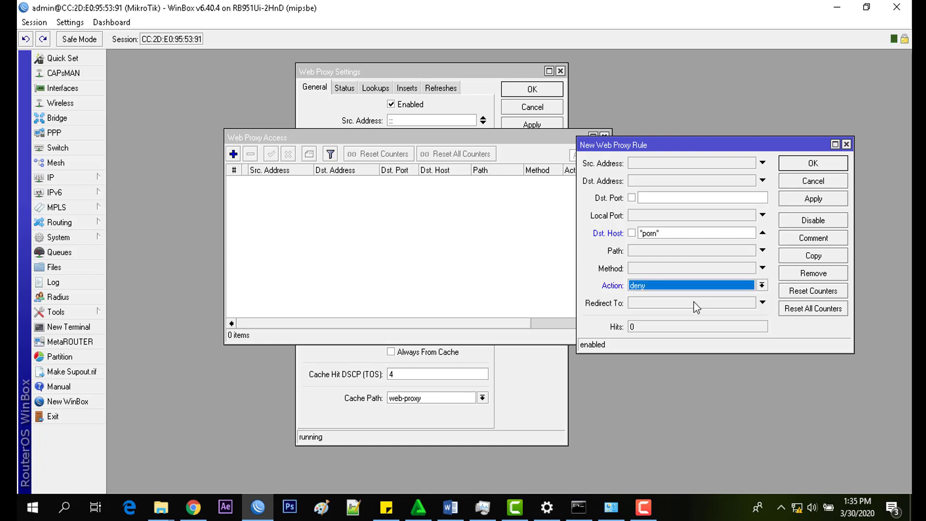
click(814, 199)
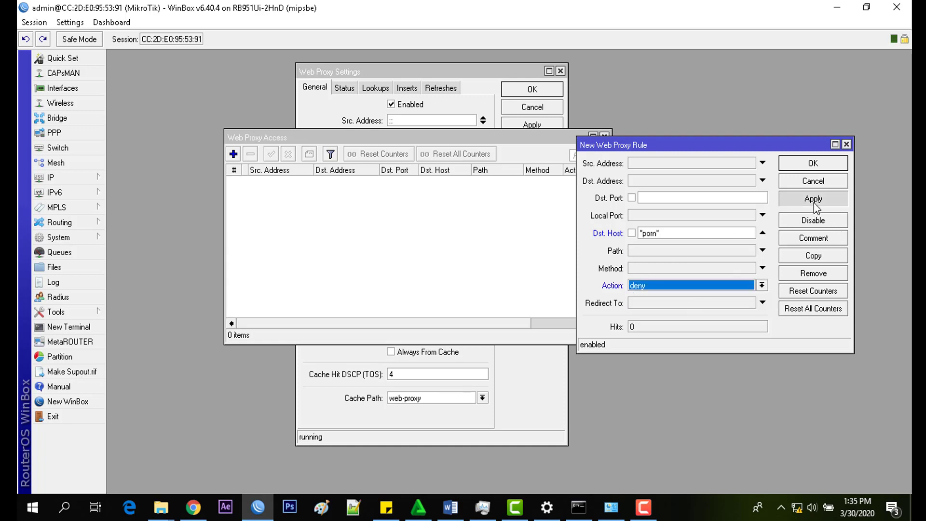
click(812, 164)
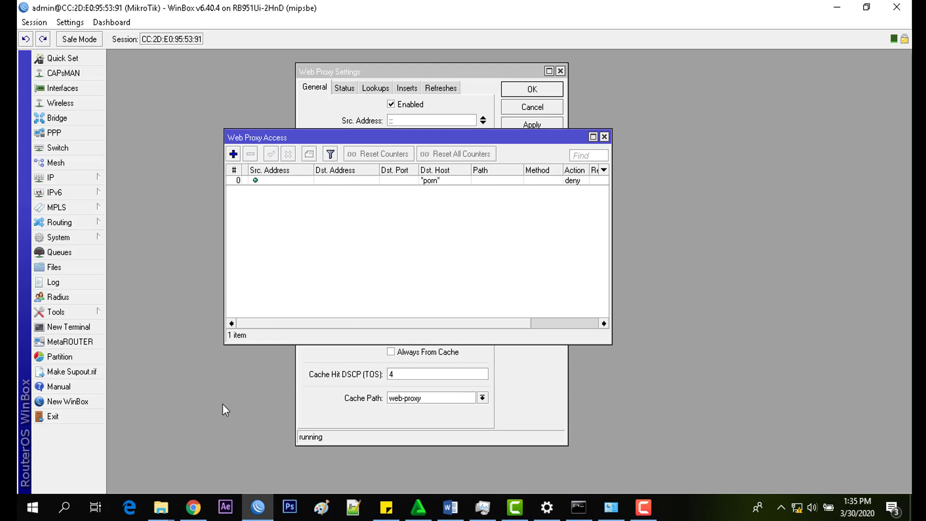
click(193, 507)
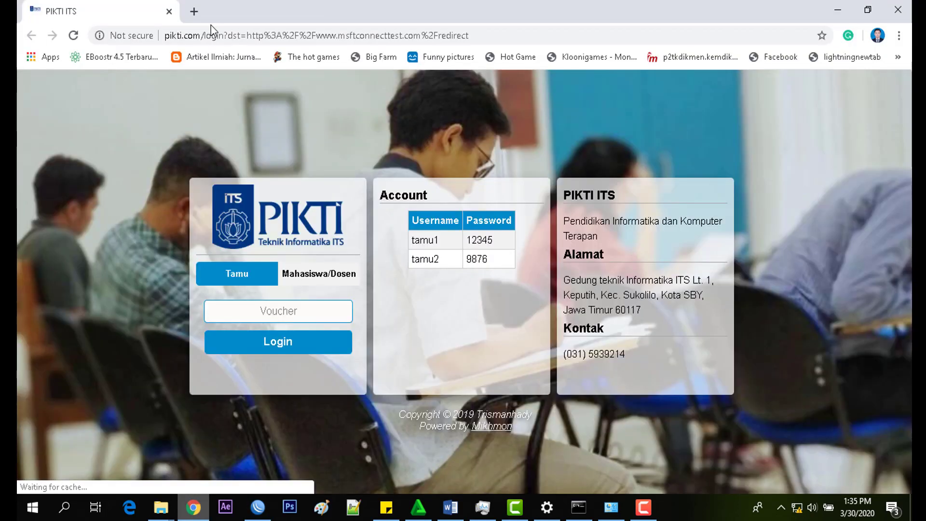
Step: Sign in to the PIKTI ITS hotspot with Mahasiswa/Dosen account credentials and open a new tab
click(294, 276)
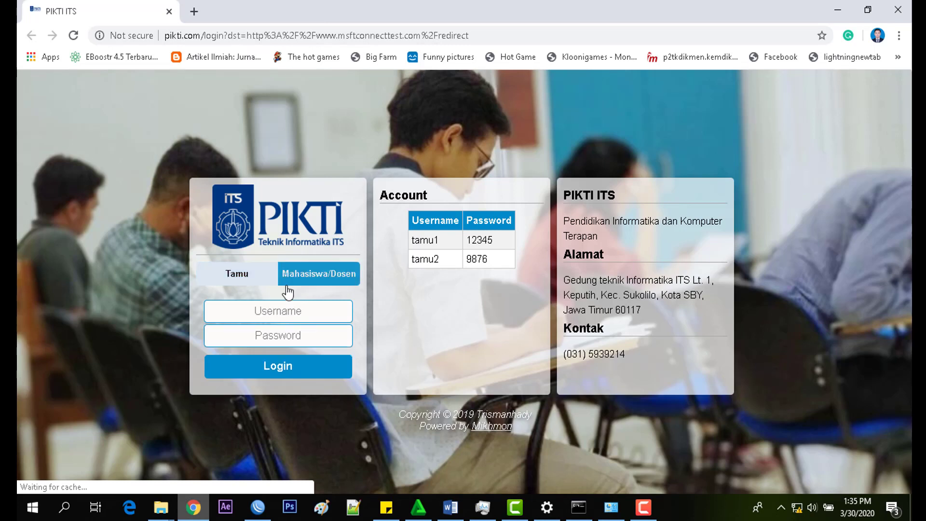
click(272, 312)
text(admin)
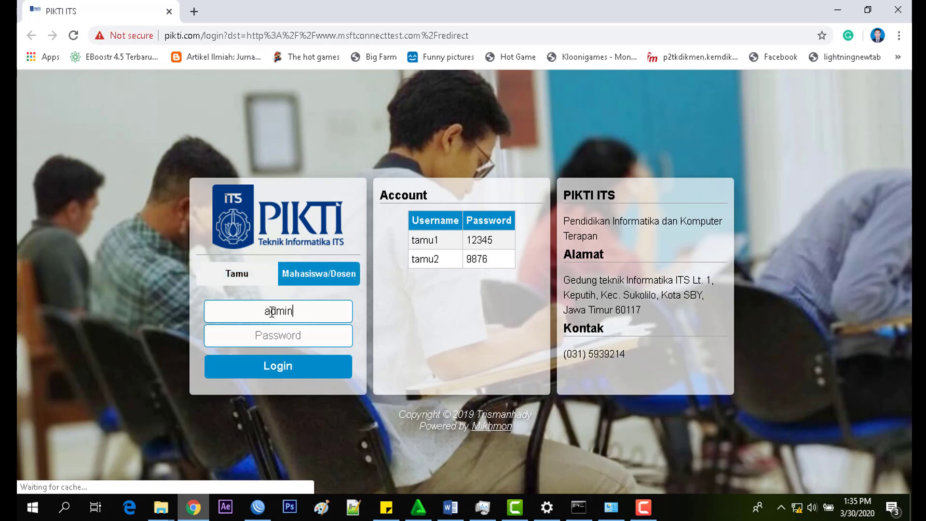
text(admin)
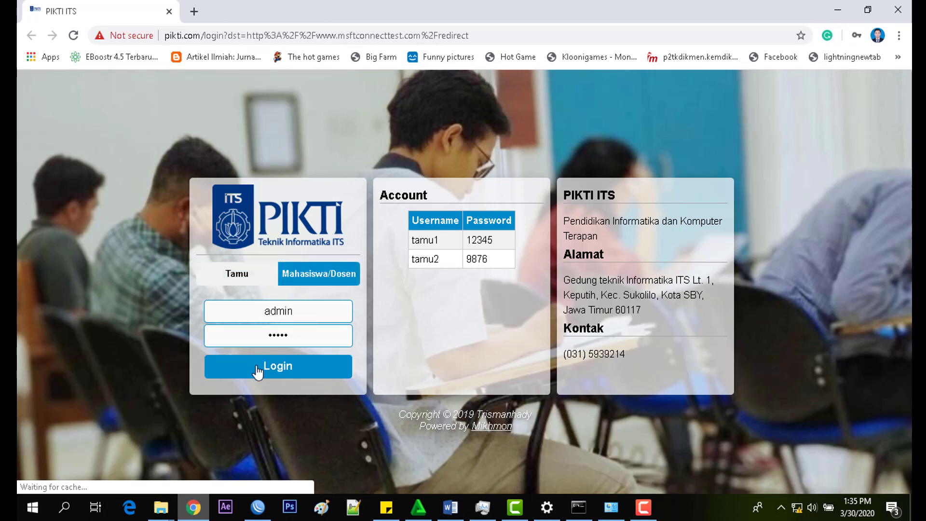
click(270, 373)
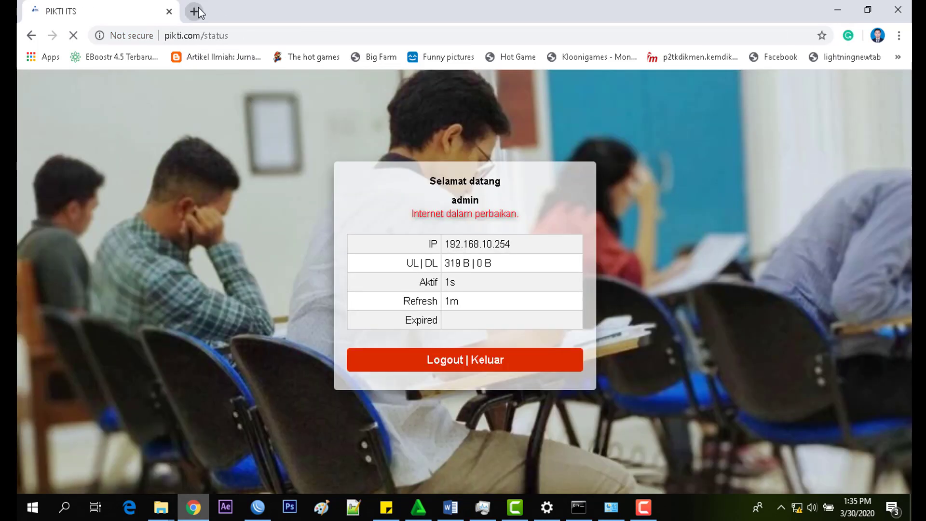
click(196, 11)
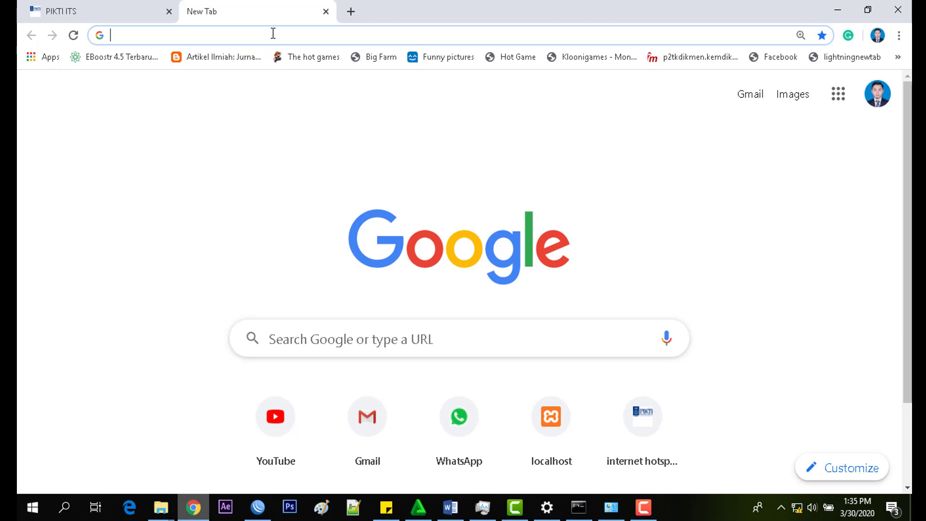
Step: Load theporneffect.com in Chrome and confirm the proxy's ERROR: Forbidden, Access Denied page
text(th)
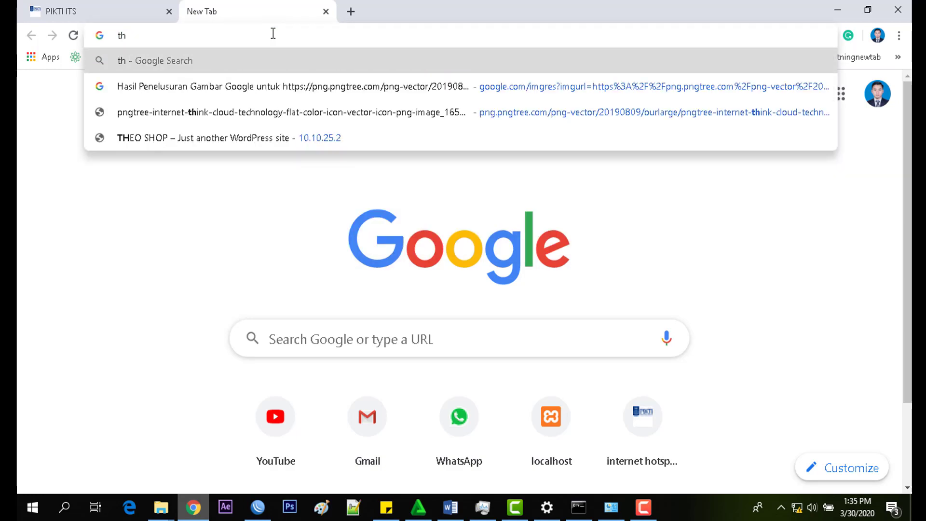
text(eporn)
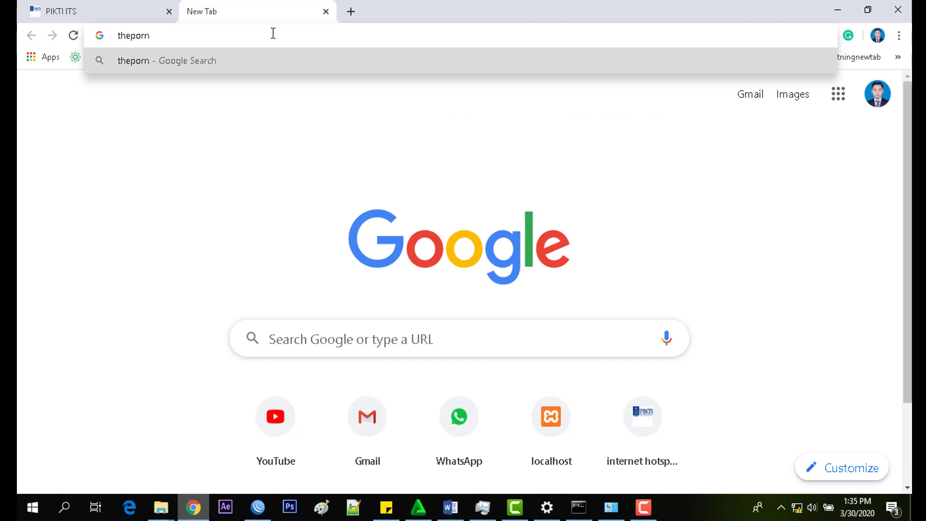
text(effect)
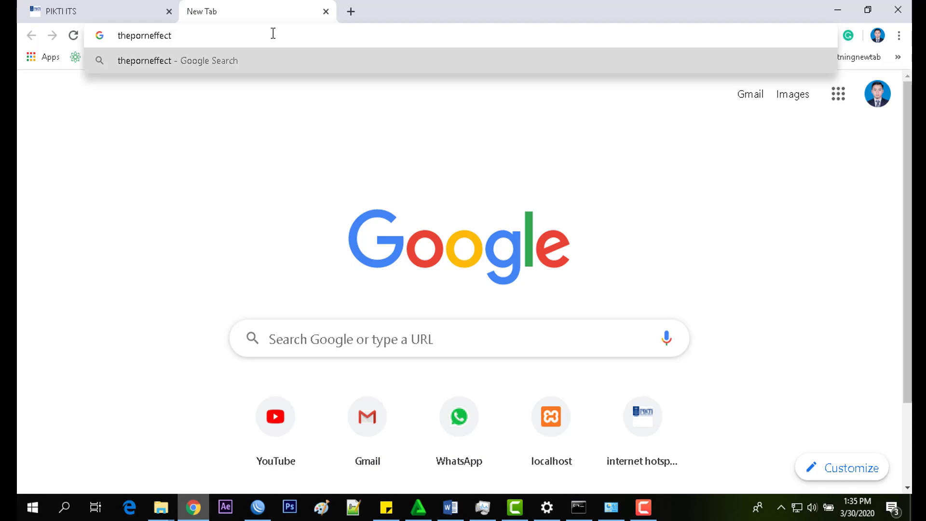
text(.com)
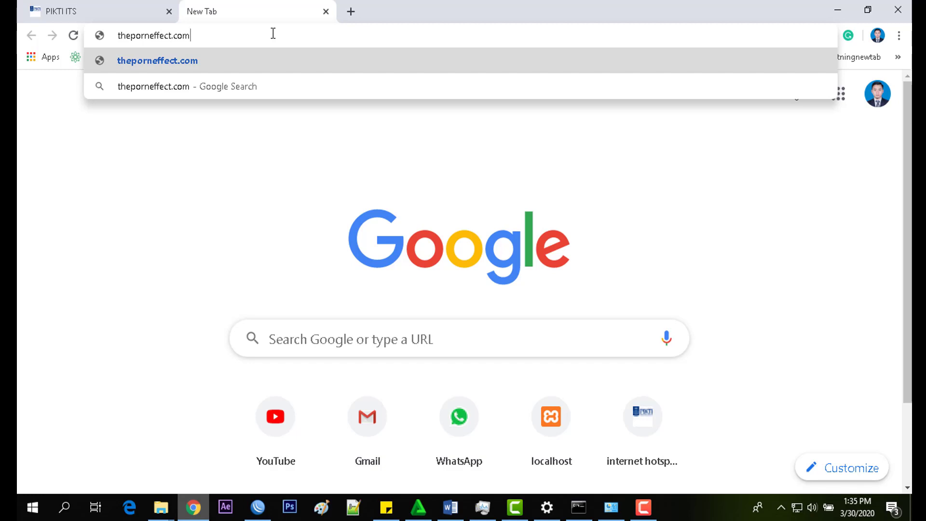
key(Return)
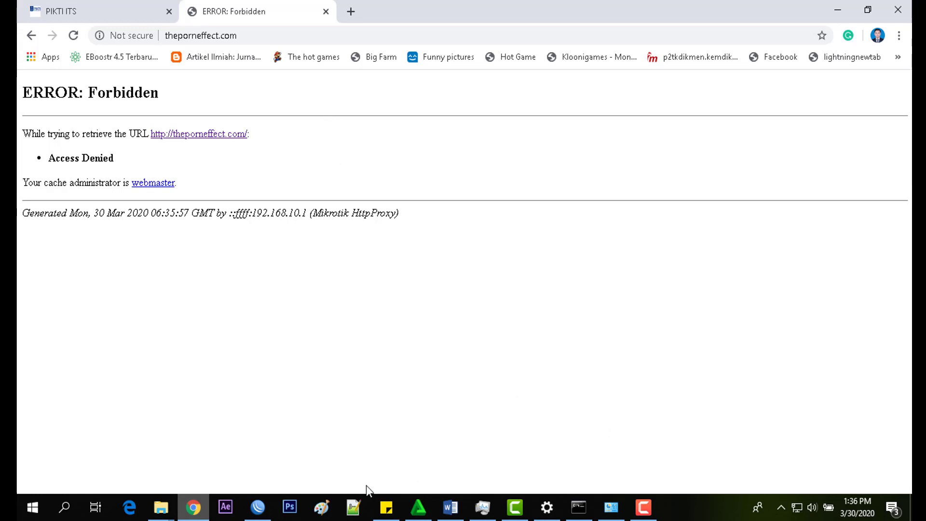
click(268, 505)
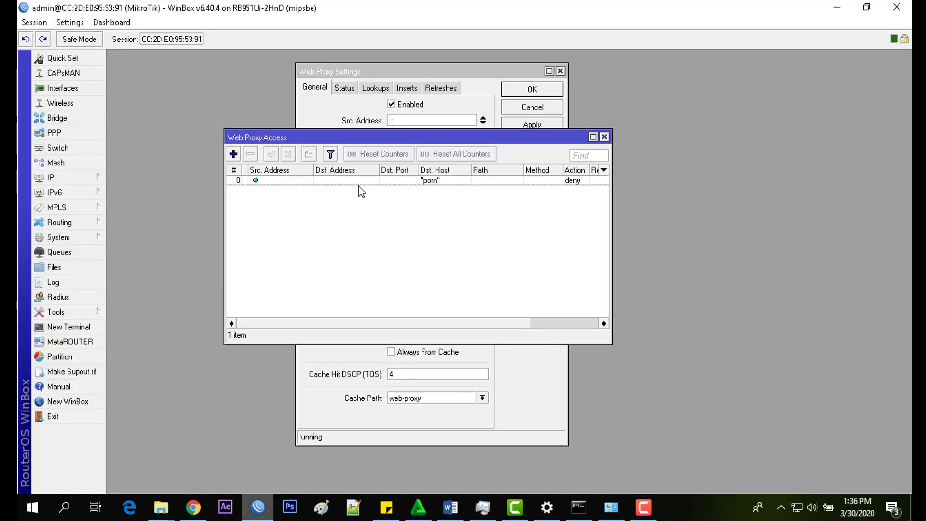
Step: Select the *porn* deny rule in Web Proxy Access and compare it with the browser's forbidden page
click(432, 182)
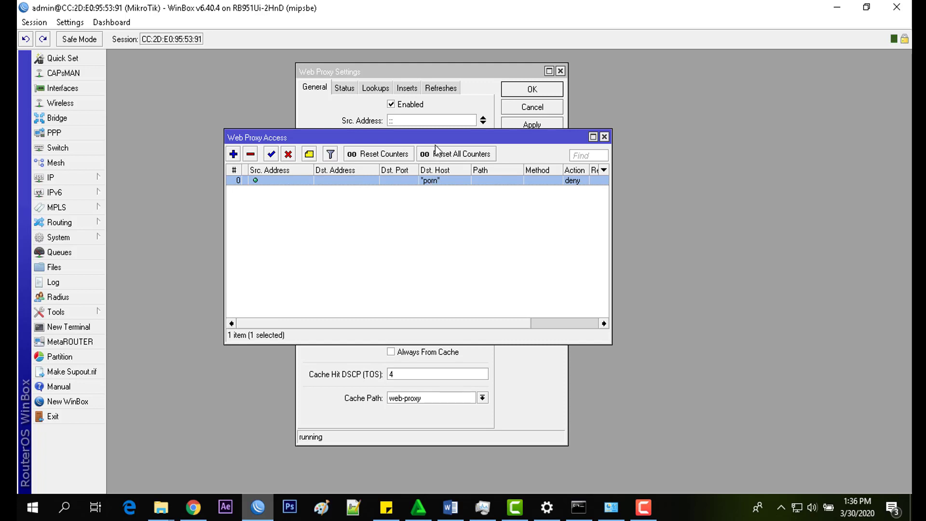
drag(443, 142, 663, 161)
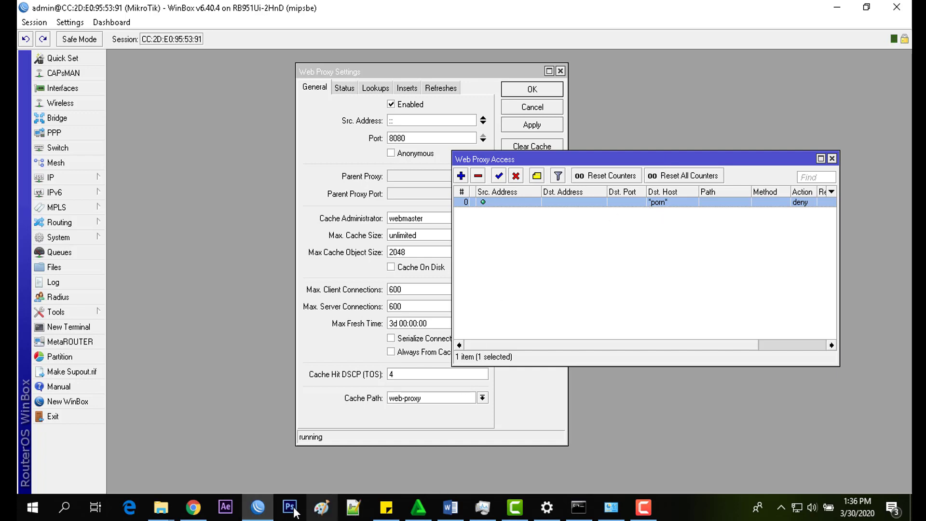
click(193, 507)
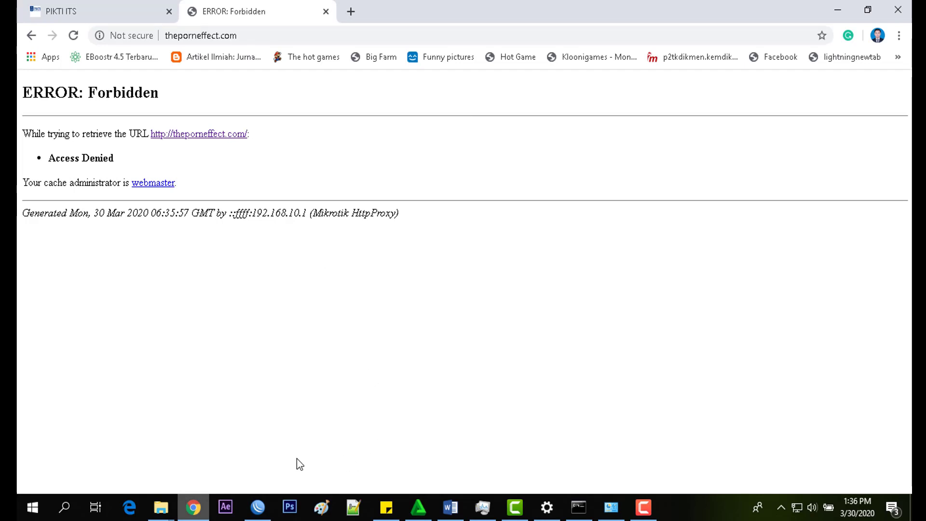
click(257, 506)
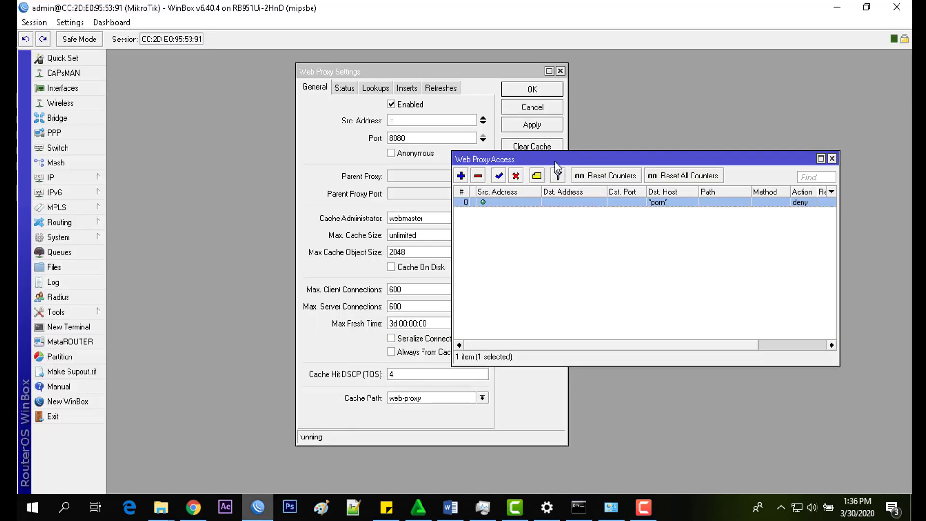
drag(555, 161, 442, 129)
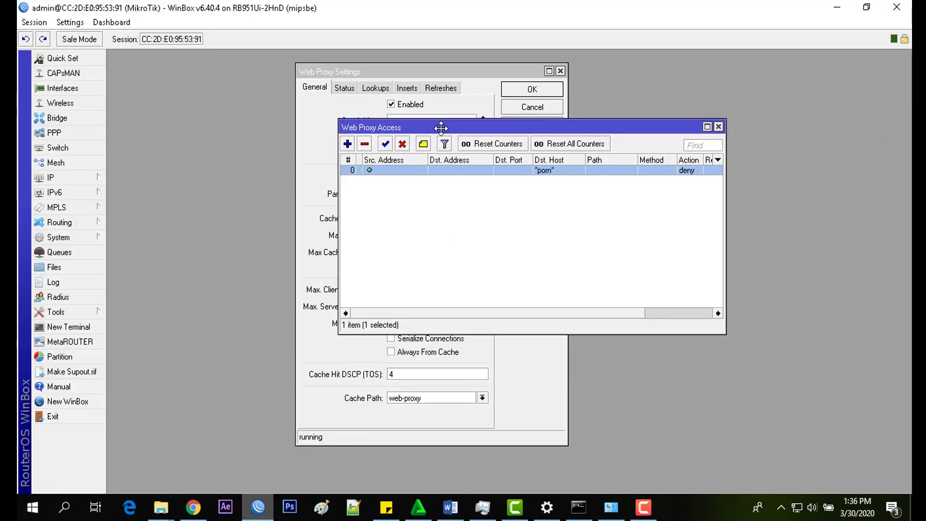
click(347, 144)
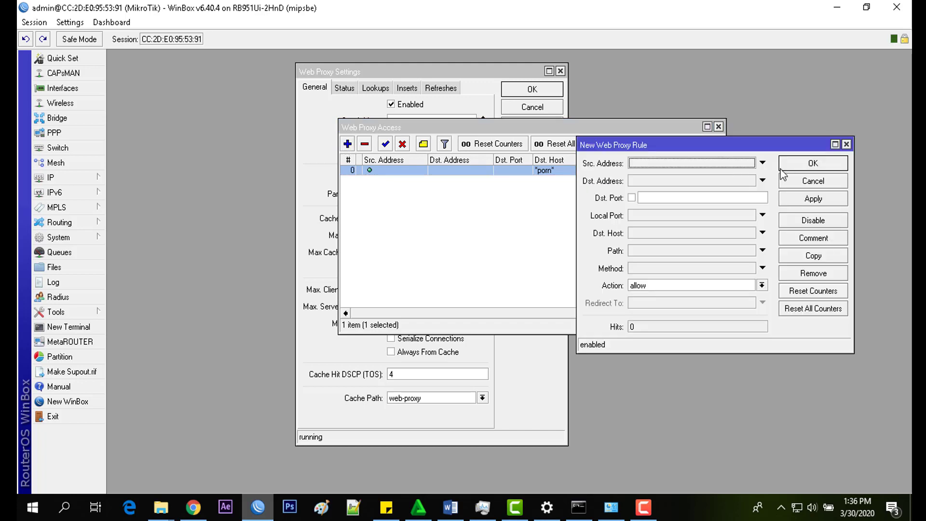
click(645, 233)
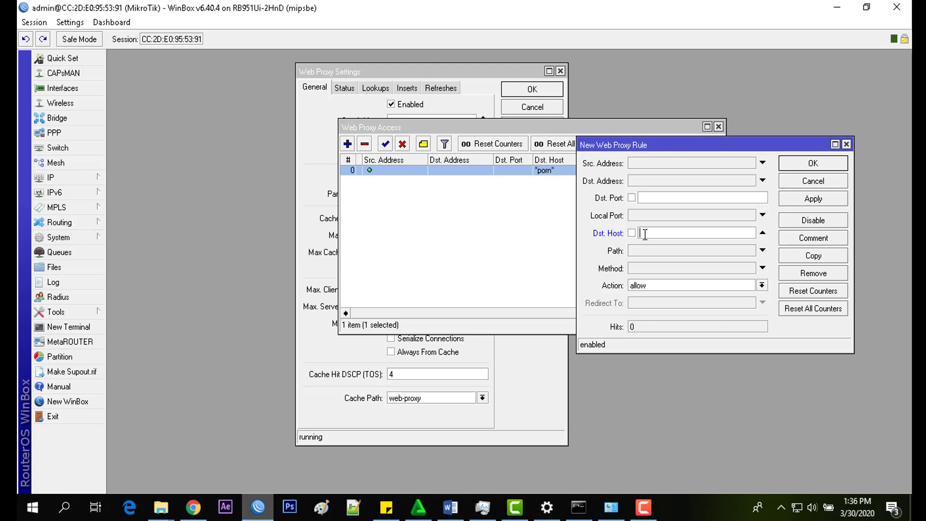
text(*fe)
text(orikomputer)
text(.com*)
click(680, 286)
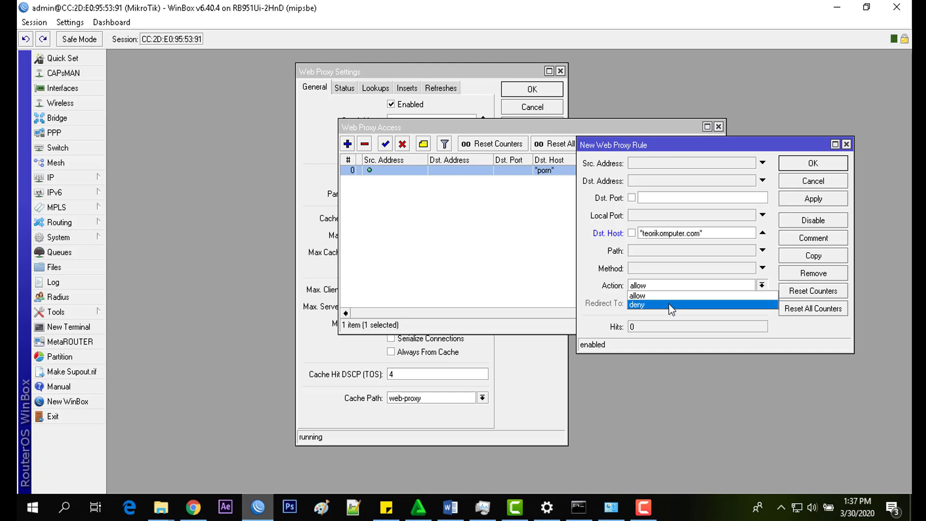
click(671, 306)
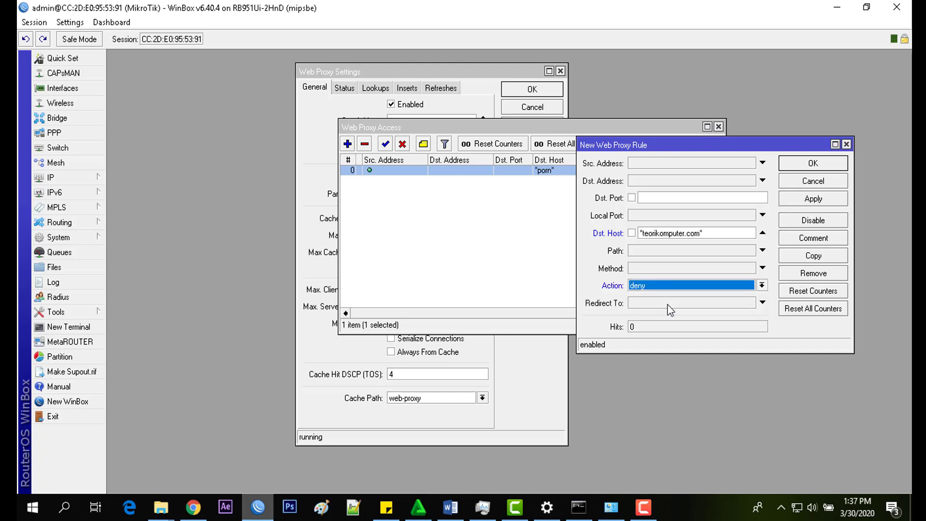
click(669, 304)
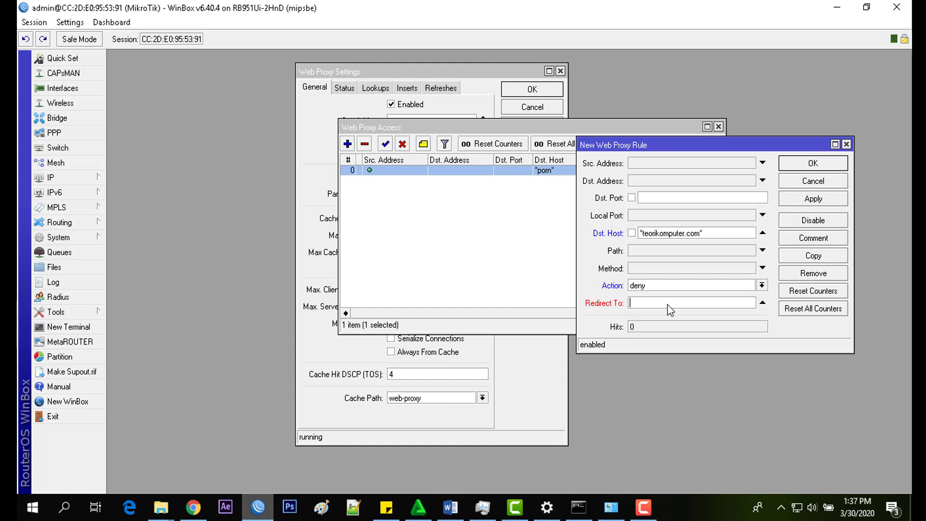
text(www.its.ac.id/pikyi)
key(BackSpace)
key(BackSpace)
text(ti/)
click(812, 200)
click(813, 165)
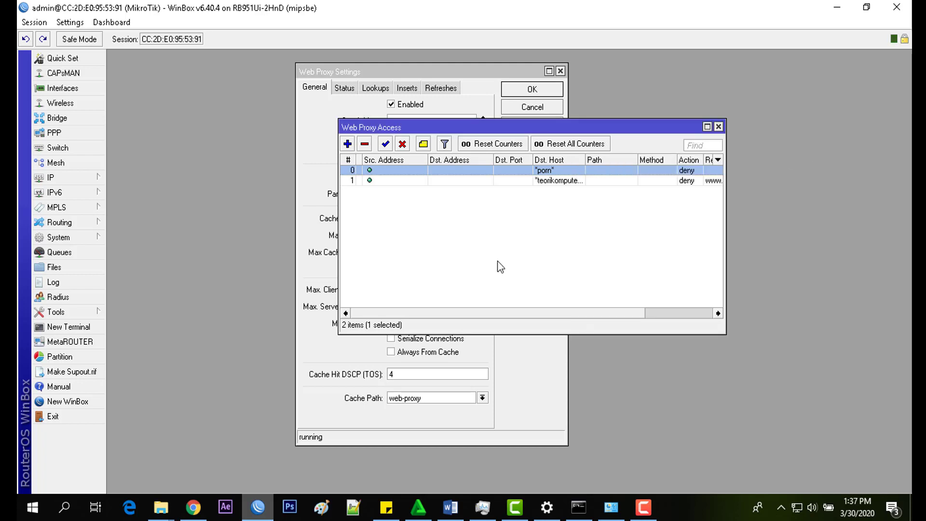
Step: Visit teorikomputer.com in a new Chrome tab to test the redirect to its.ac.id/pikti/
click(193, 513)
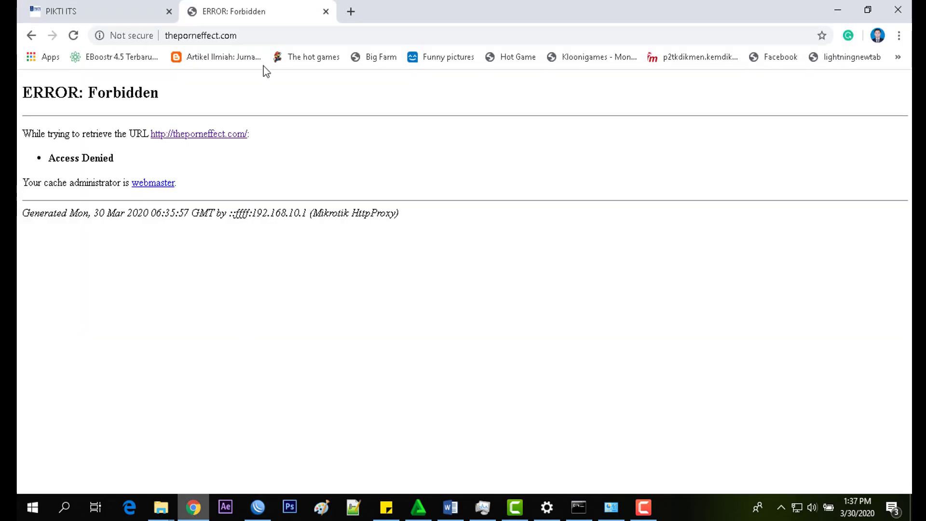
click(357, 13)
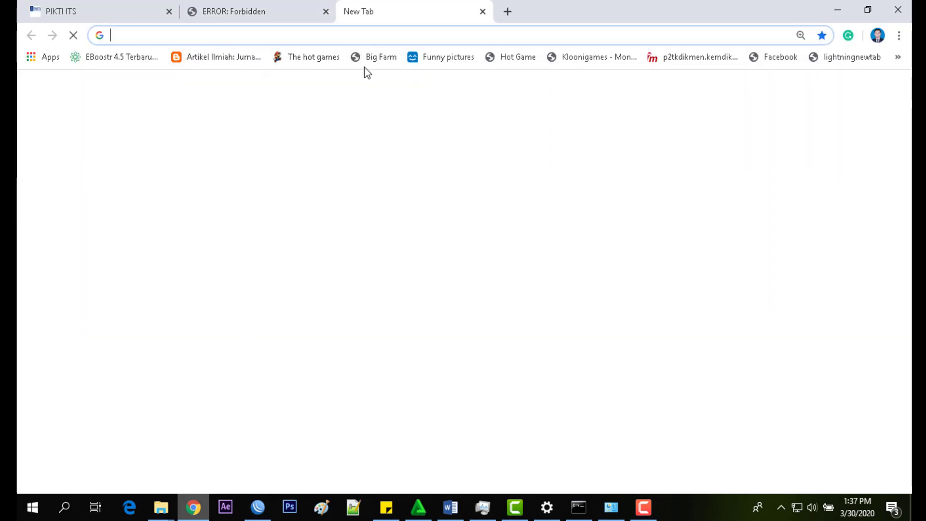
text(teorikomputer)
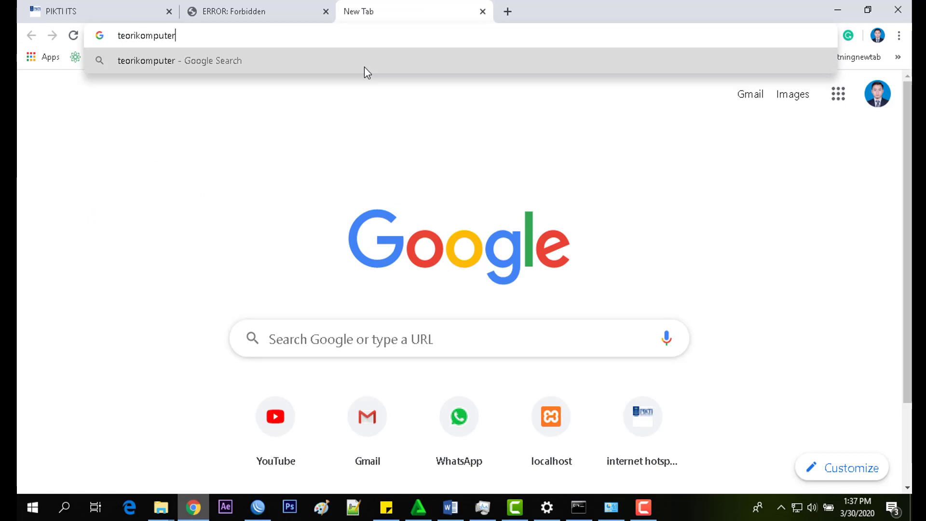
text(.com)
key(Return)
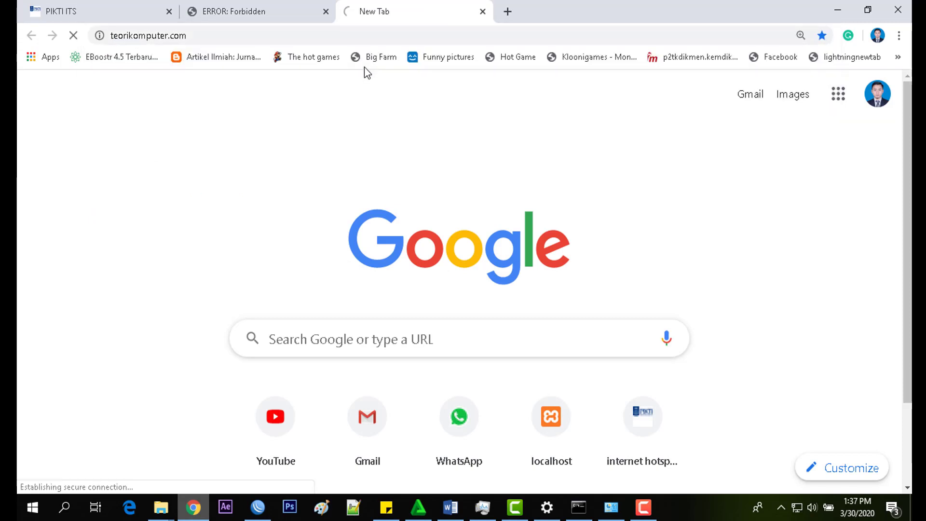